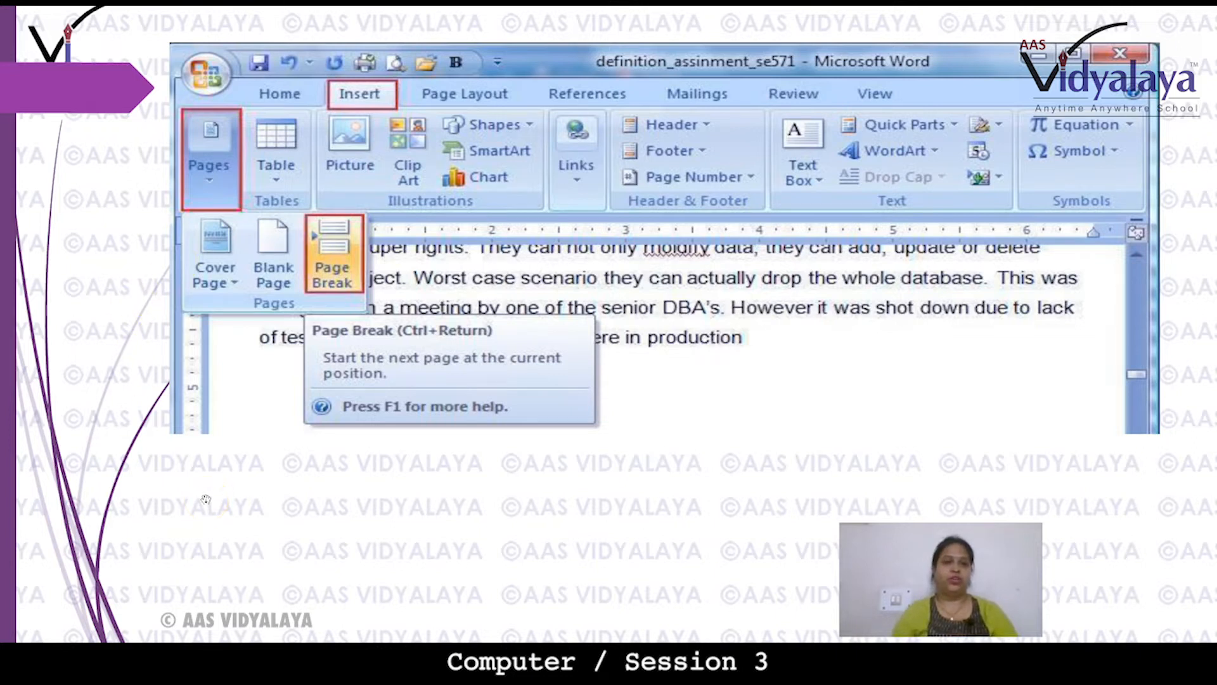
{"action": "key", "text": "super"}
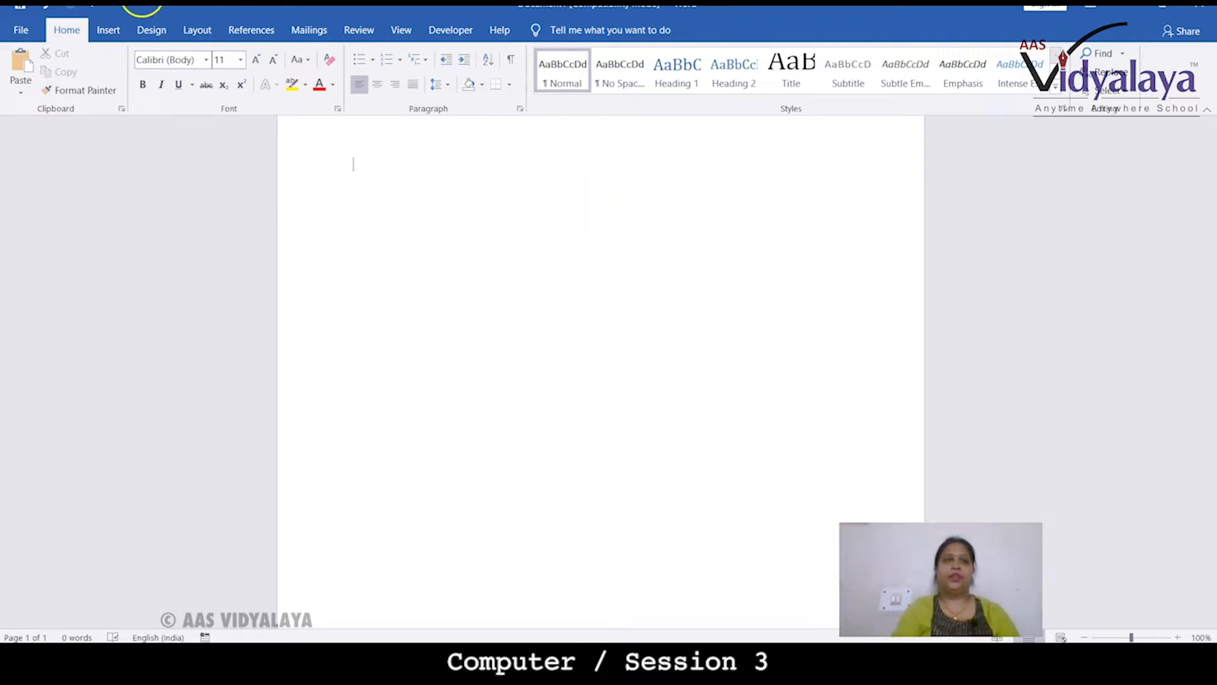
Insert a table of 6 columns and 5 rows from the quick table grid
{"action": "left_click", "coordinate": [91, 35]}
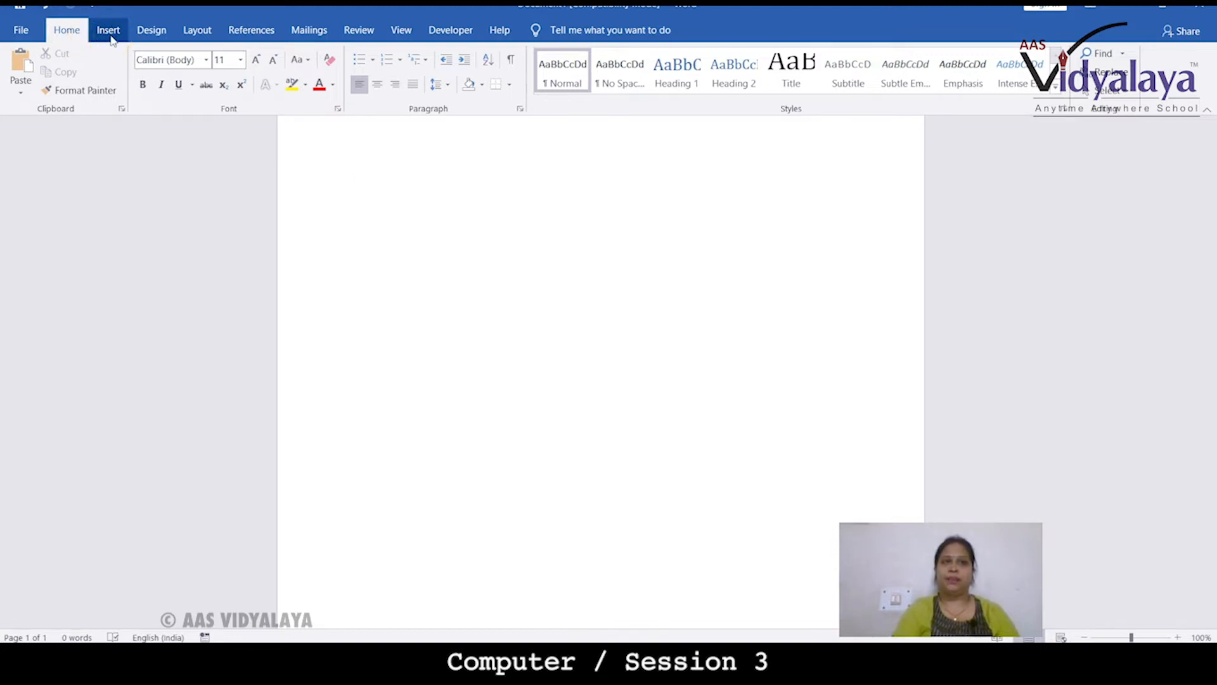
{"action": "left_click", "coordinate": [109, 33]}
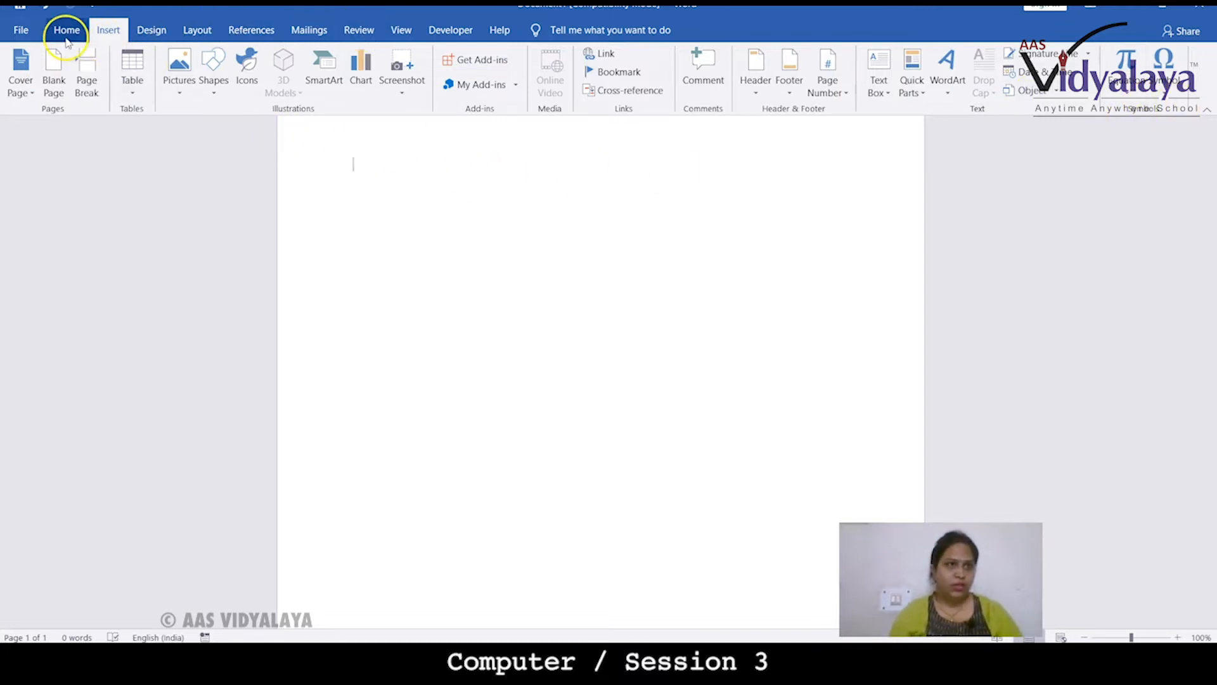
{"action": "left_click", "coordinate": [131, 89]}
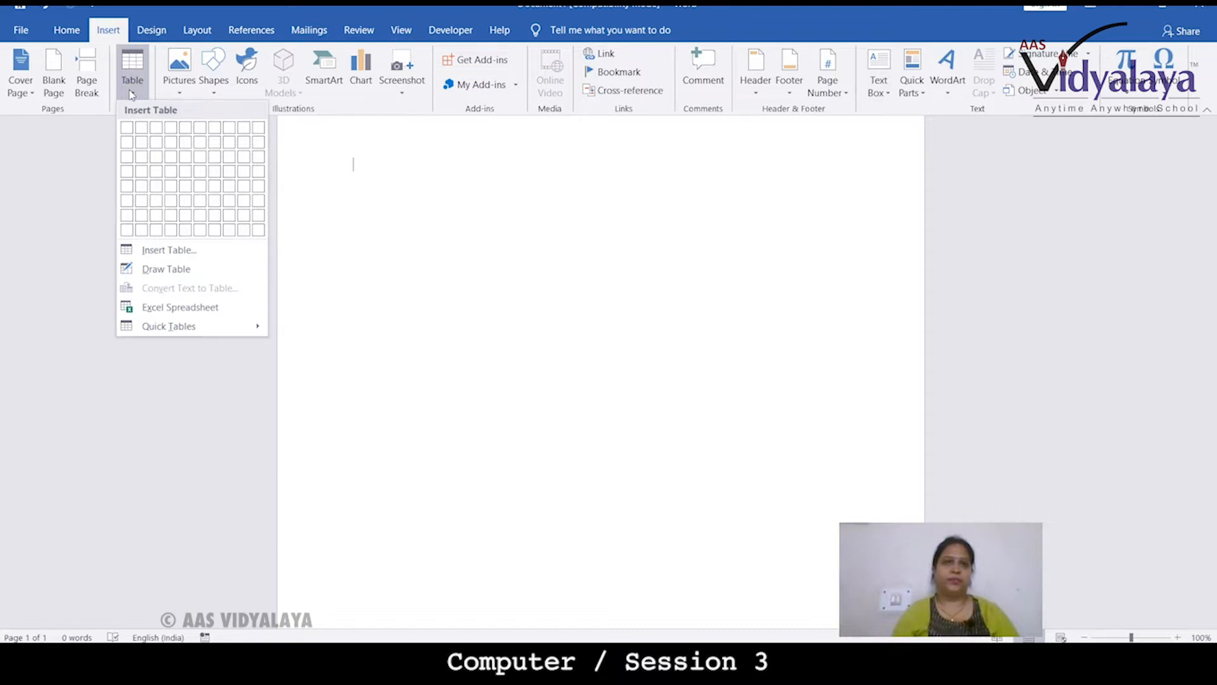
{"action": "left_click", "coordinate": [166, 79]}
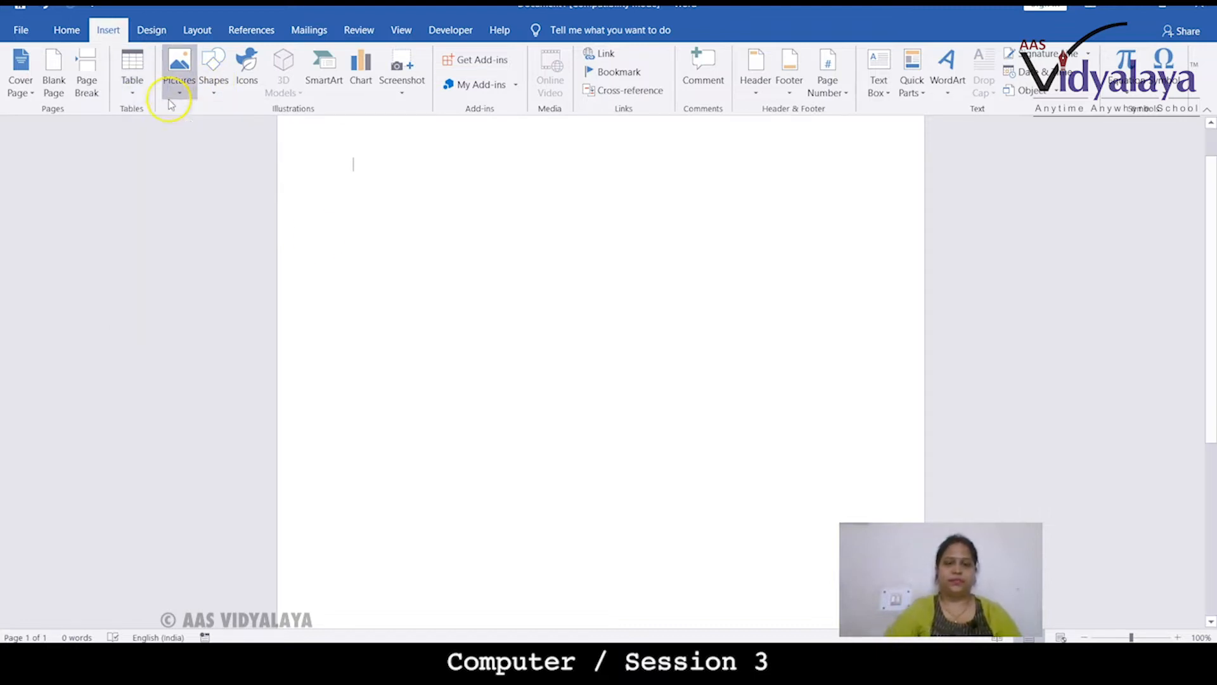
{"action": "left_click", "coordinate": [131, 93]}
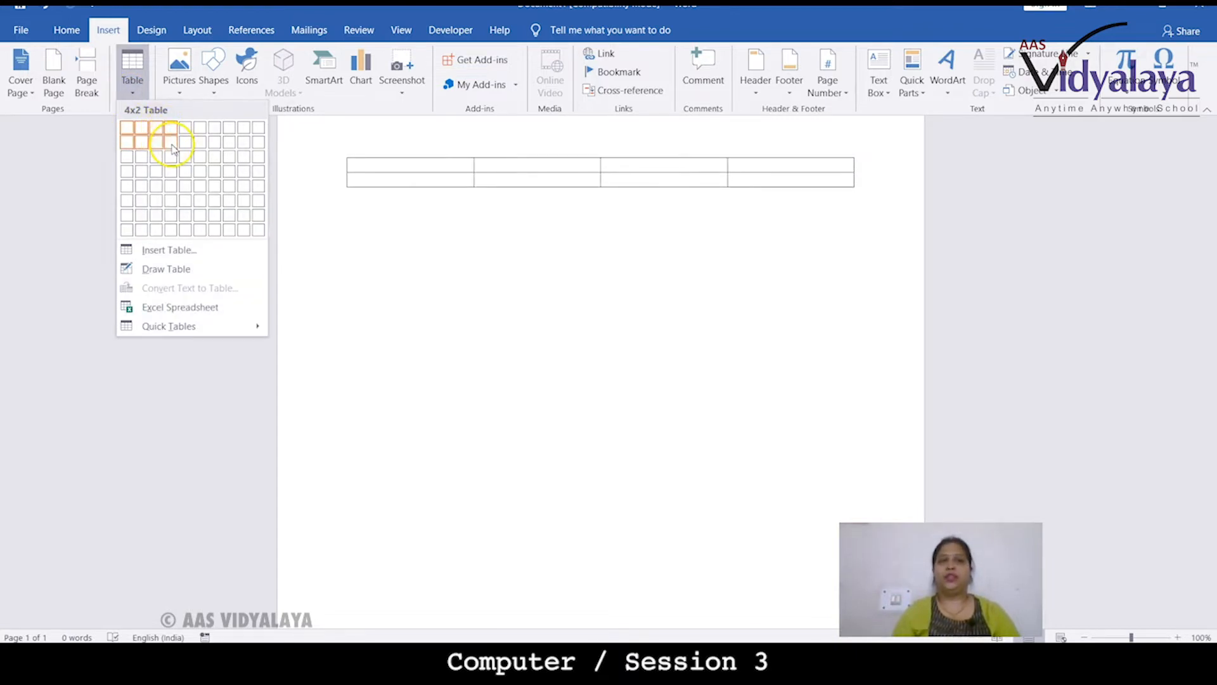
{"action": "left_click", "coordinate": [200, 192]}
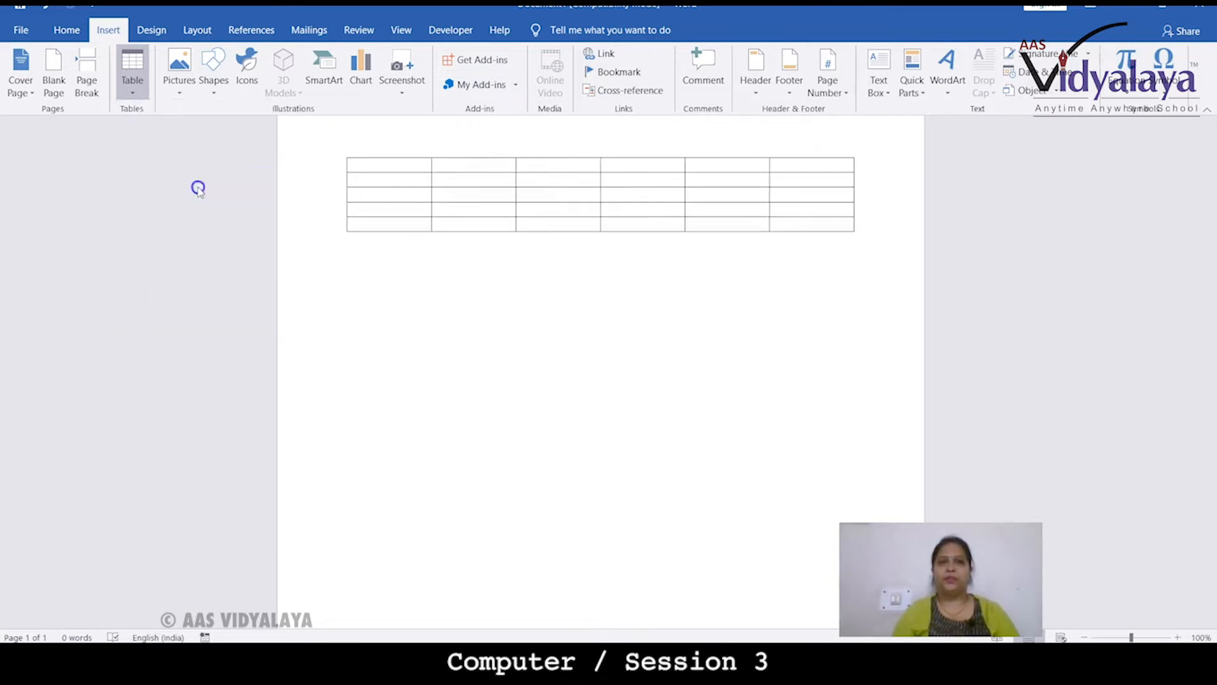
Below the first table, insert a second table with 7 columns and 5 rows using the Insert Table dialog
{"action": "left_click", "coordinate": [375, 324]}
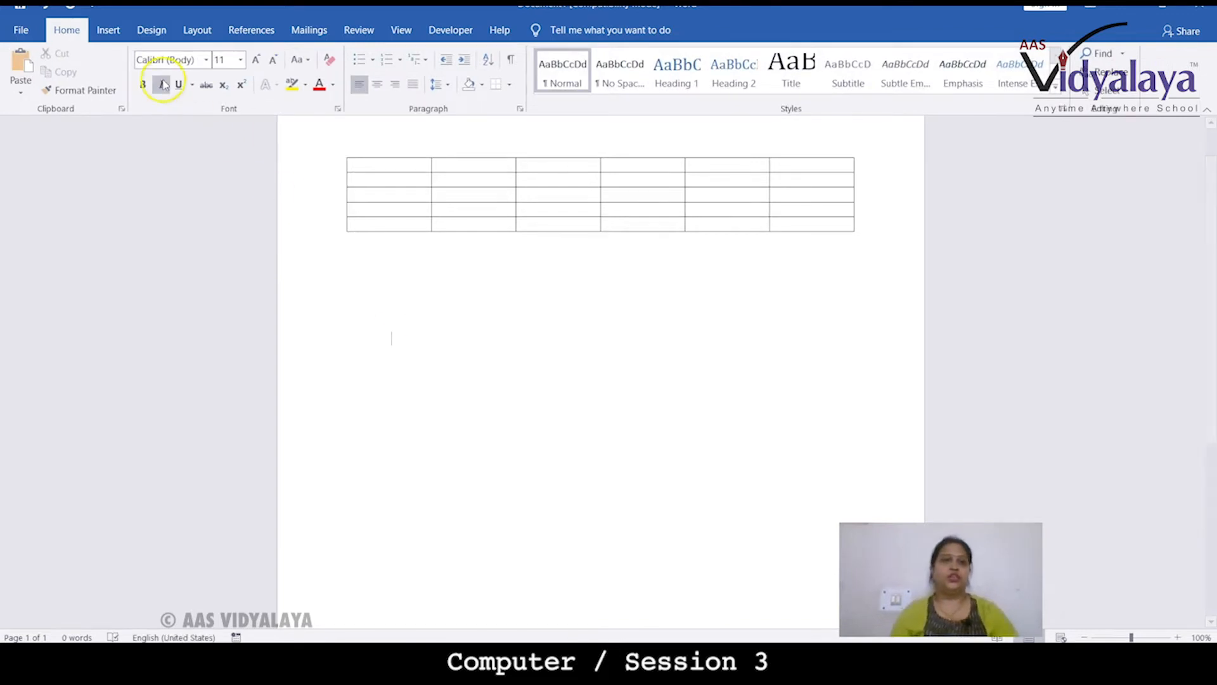
{"action": "left_click", "coordinate": [102, 31]}
{"action": "left_click", "coordinate": [135, 94]}
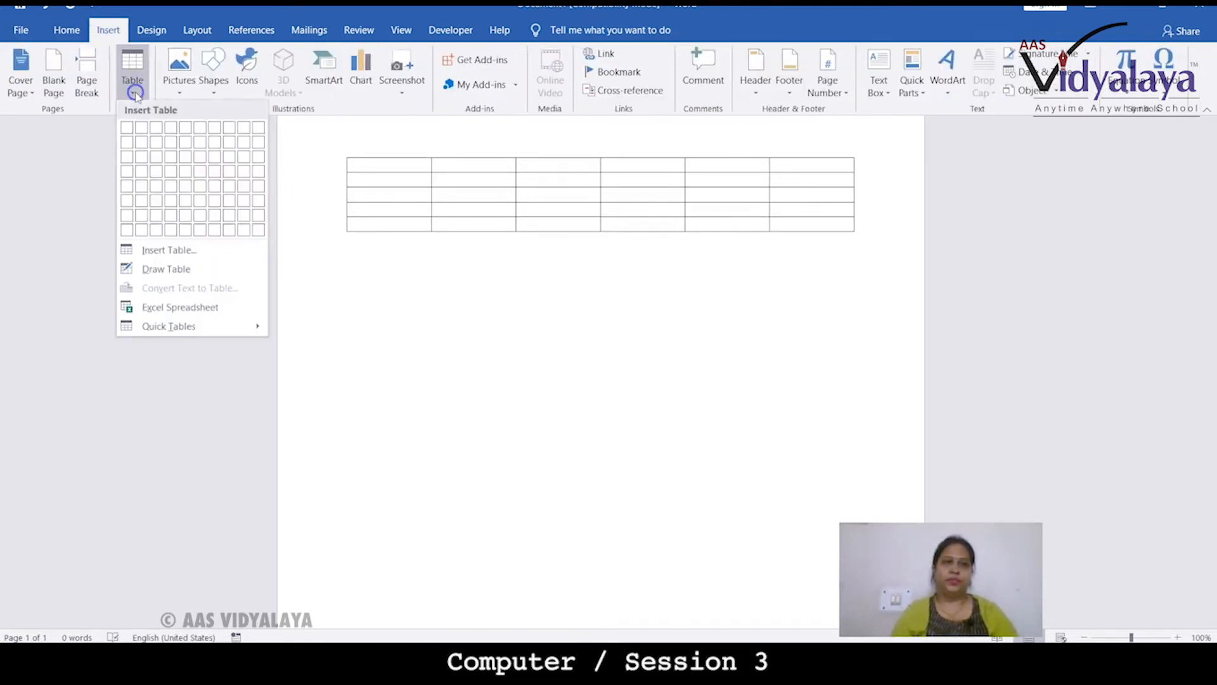
{"action": "left_click", "coordinate": [152, 251]}
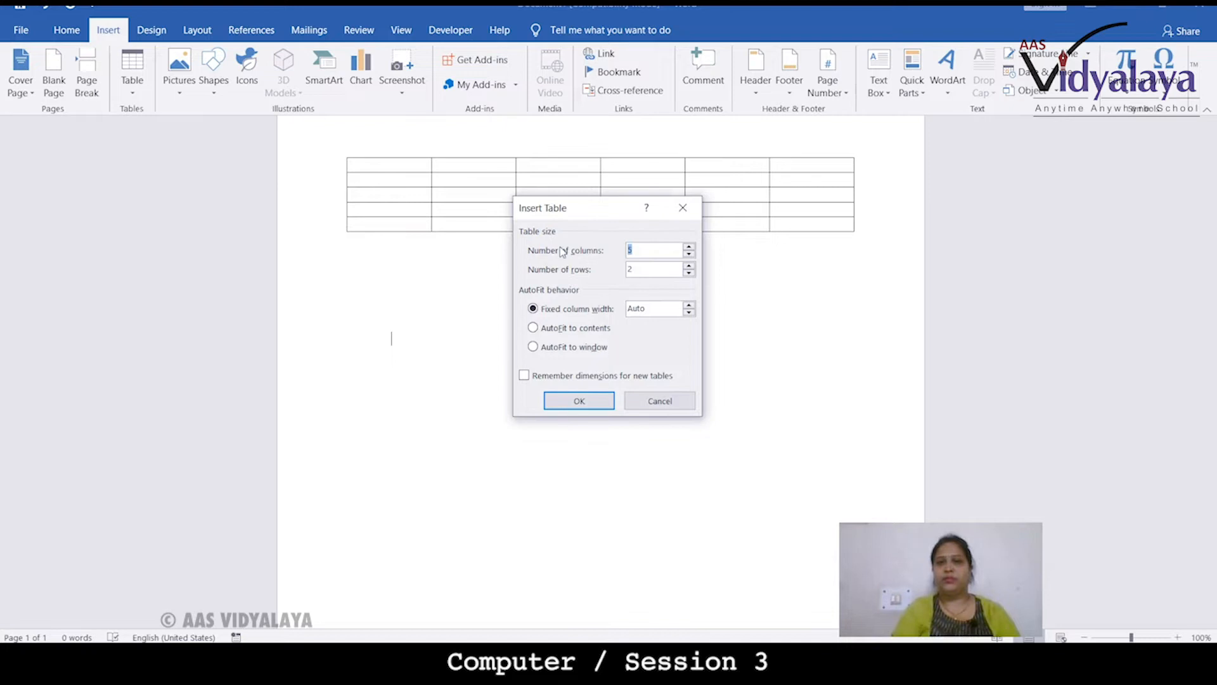
{"action": "left_click_drag", "start_coordinate": [651, 270], "coordinate": [606, 275]}
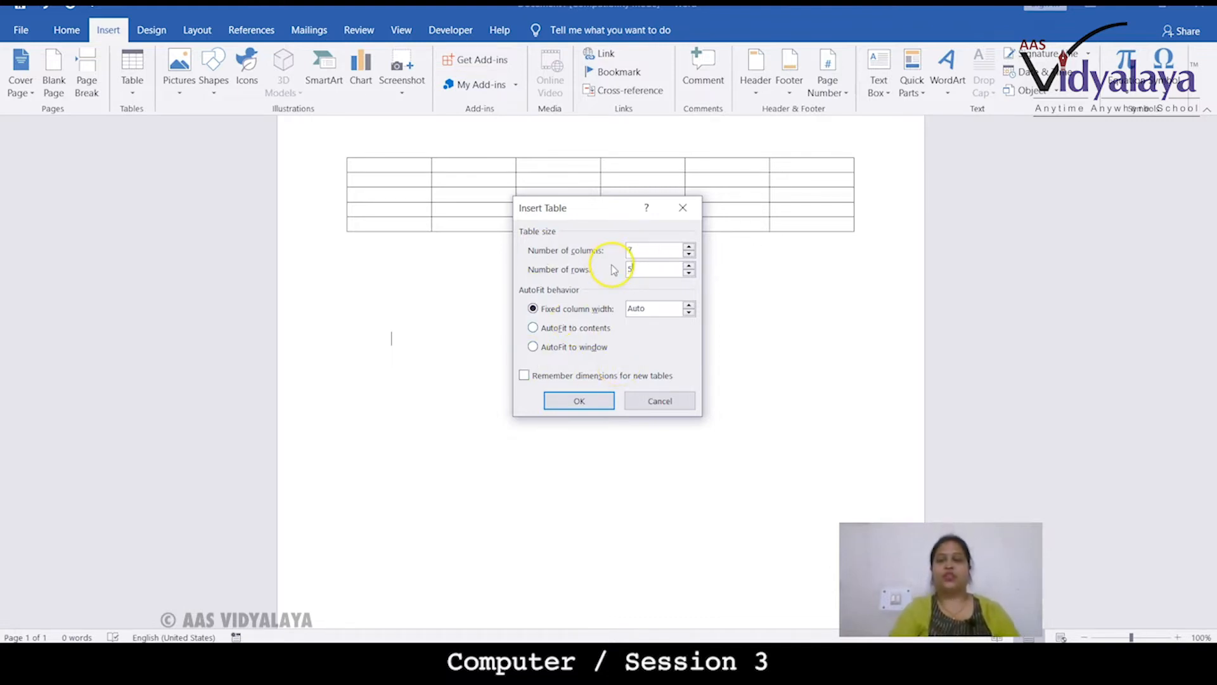
{"action": "left_click", "coordinate": [561, 404]}
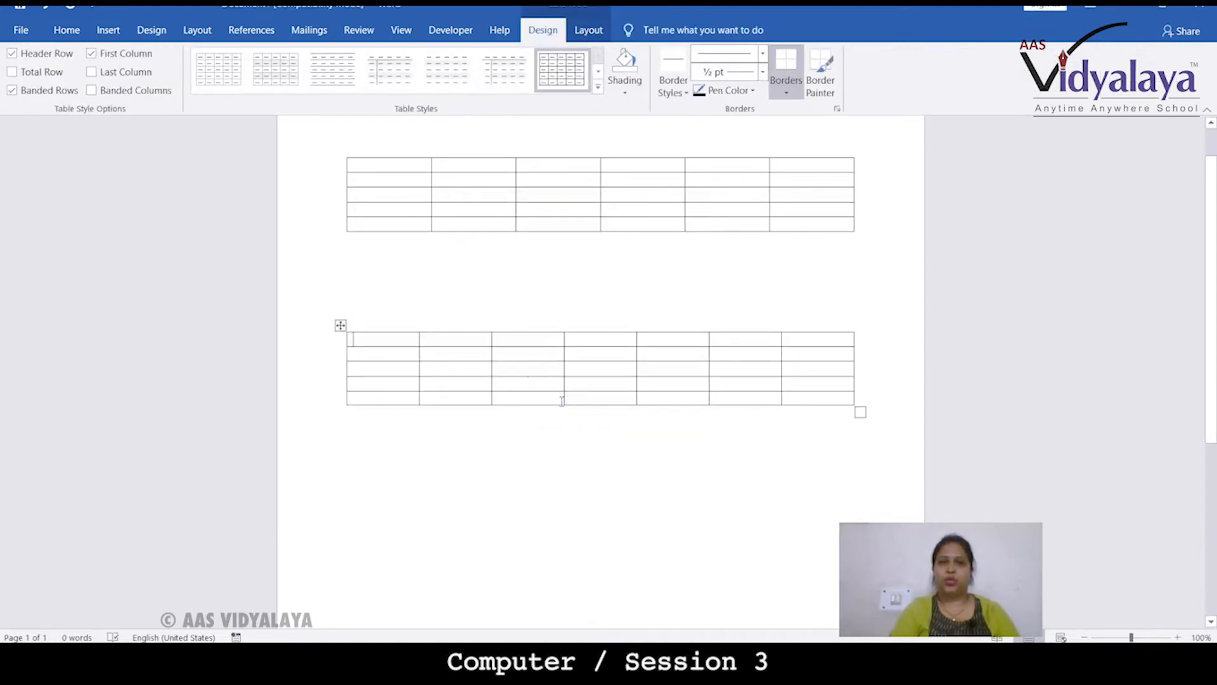
Use Draw Table to split the second cell of the second table's first row with a vertical line
{"action": "left_click", "coordinate": [109, 28]}
{"action": "left_click", "coordinate": [132, 89]}
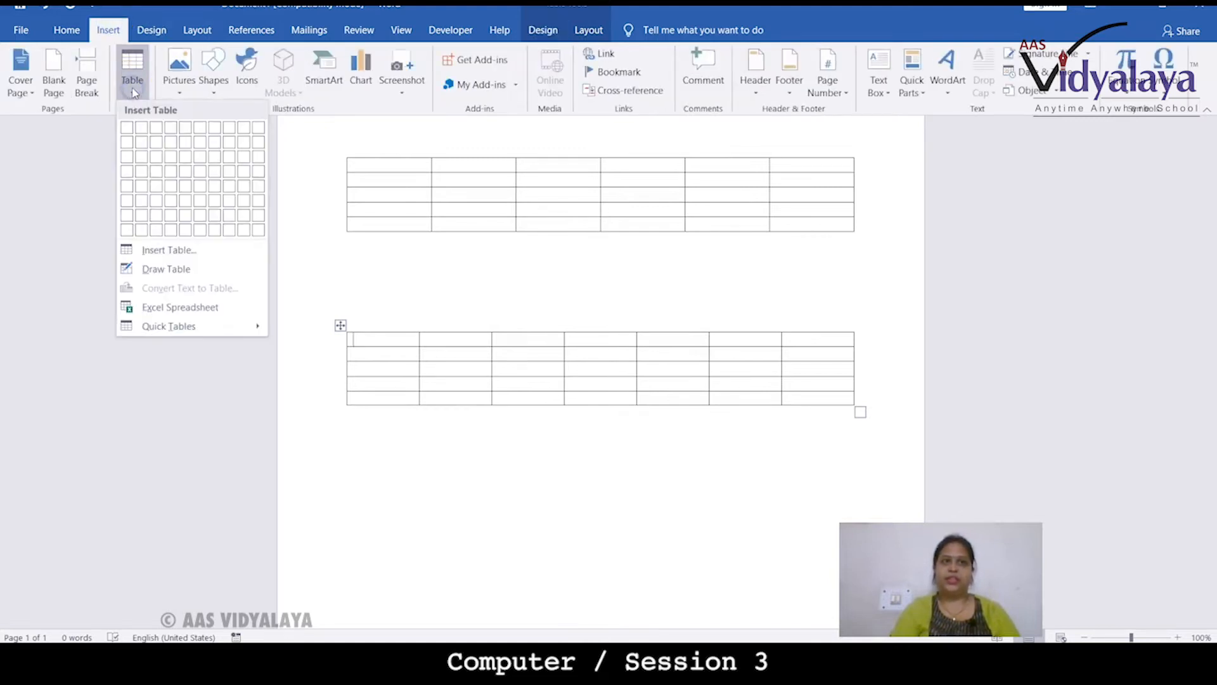
{"action": "left_click", "coordinate": [167, 269]}
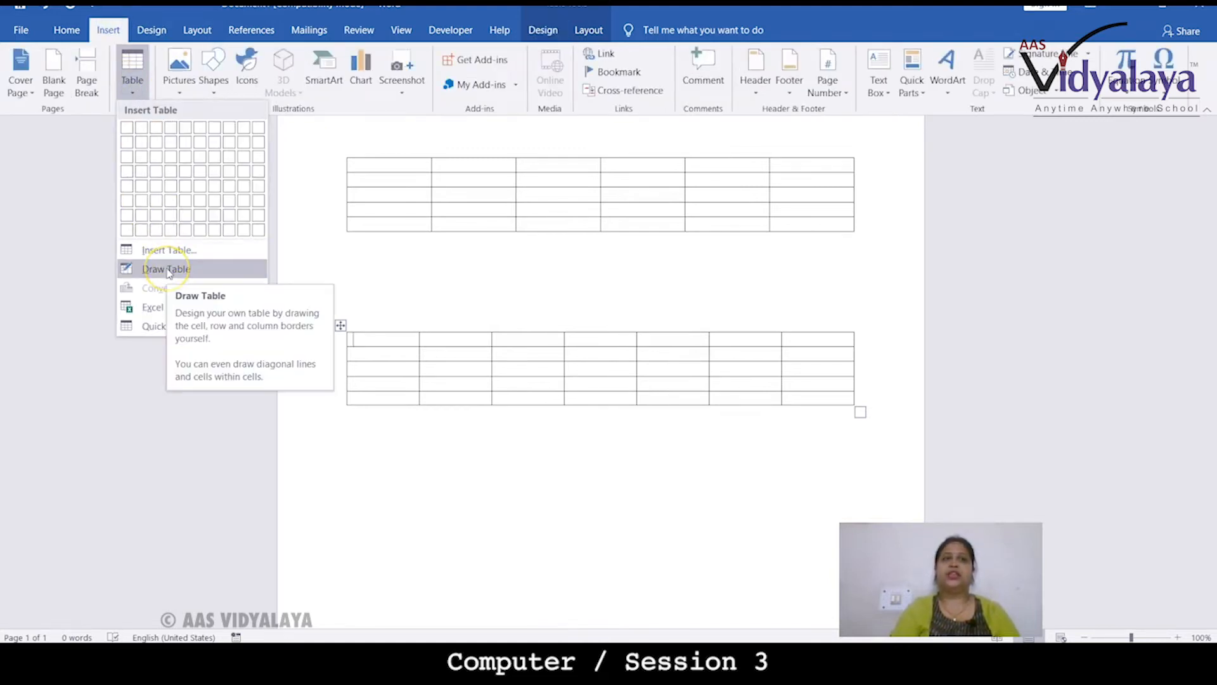
{"action": "left_click", "coordinate": [167, 269]}
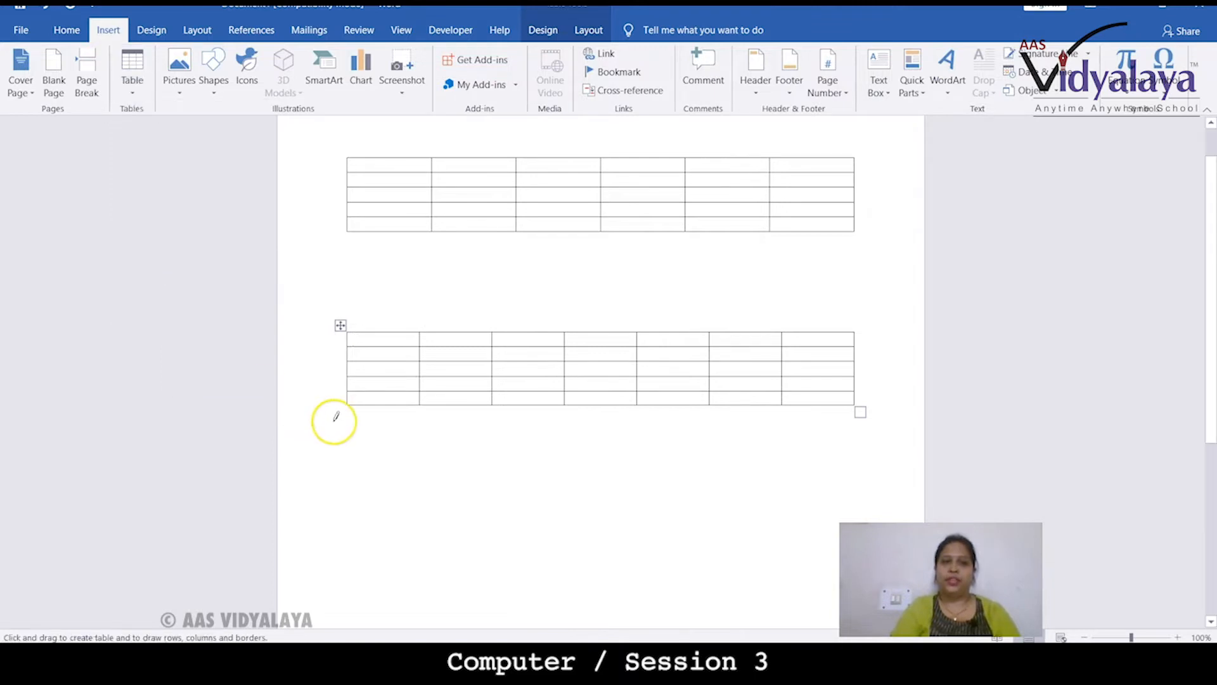
{"action": "mouse_move", "coordinate": [351, 401]}
{"action": "left_mouse_down"}
{"action": "mouse_move", "coordinate": [349, 418]}
{"action": "mouse_move", "coordinate": [469, 419]}
{"action": "left_mouse_up"}
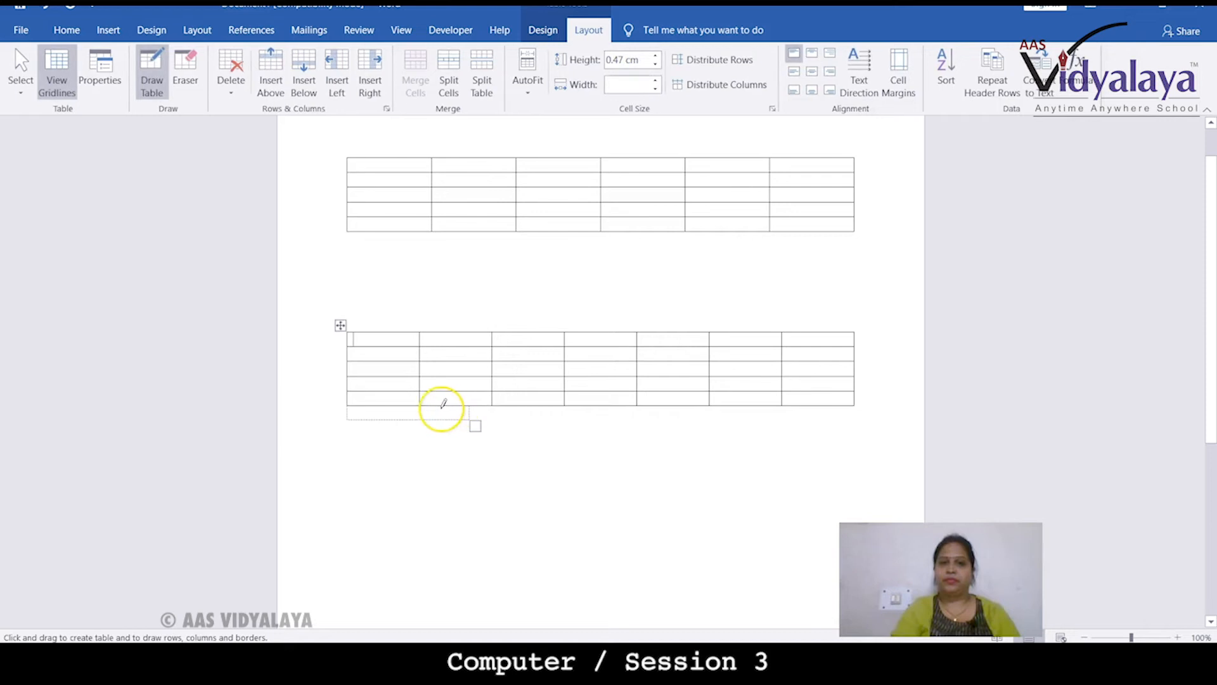
{"action": "left_click_drag", "start_coordinate": [457, 333], "coordinate": [457, 361]}
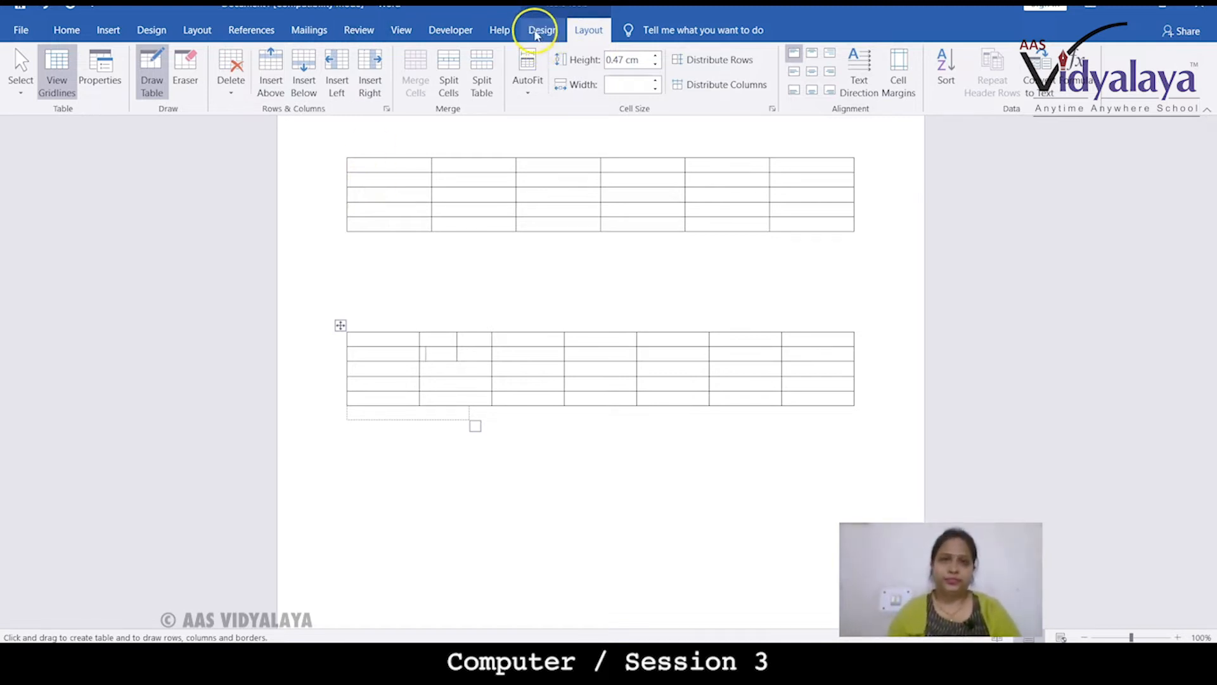
{"action": "left_click", "coordinate": [535, 32]}
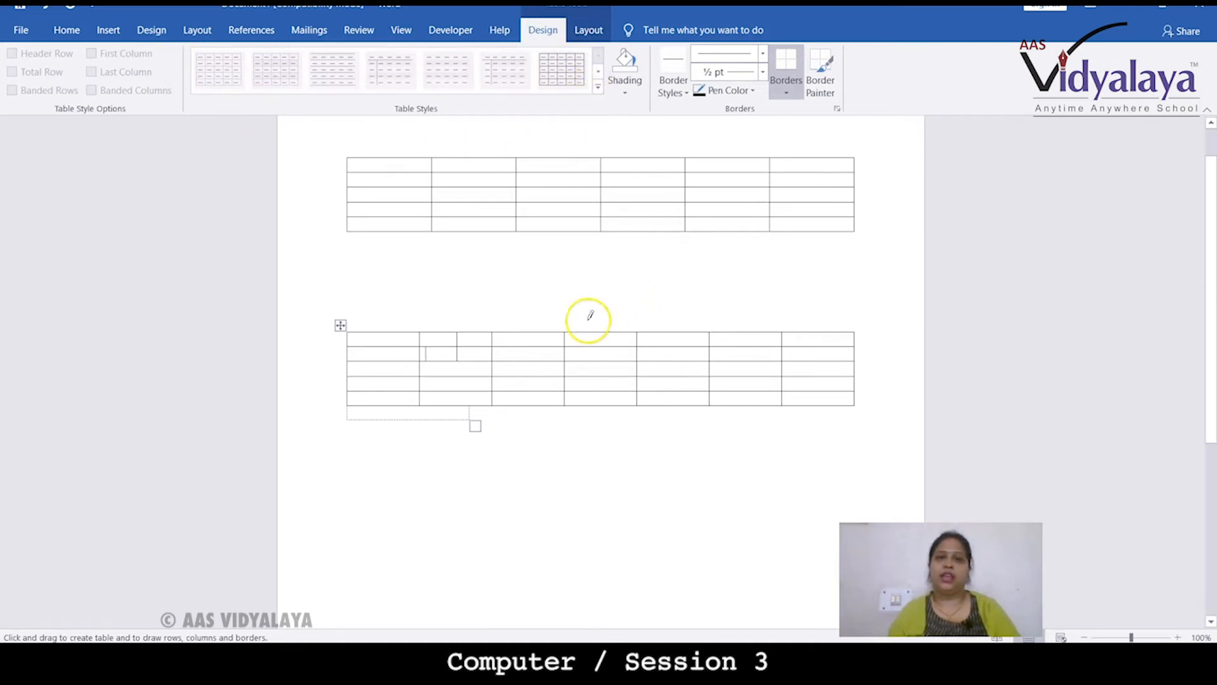
{"action": "left_click", "coordinate": [108, 32]}
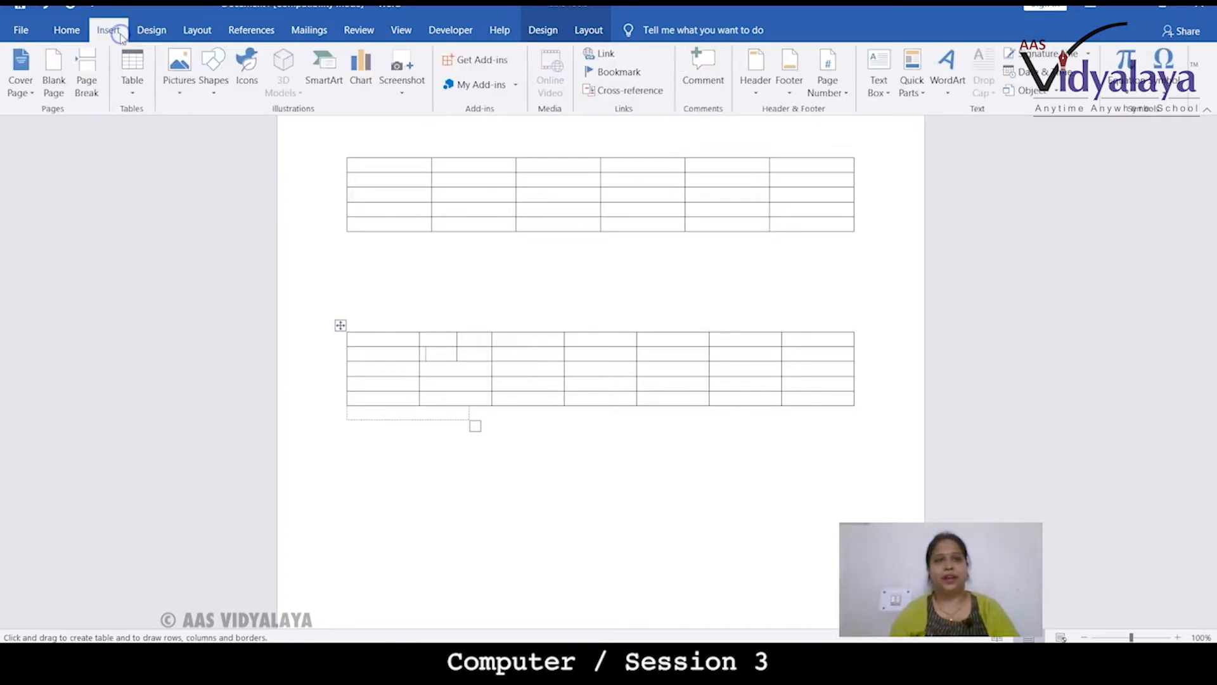
{"action": "left_click", "coordinate": [451, 501]}
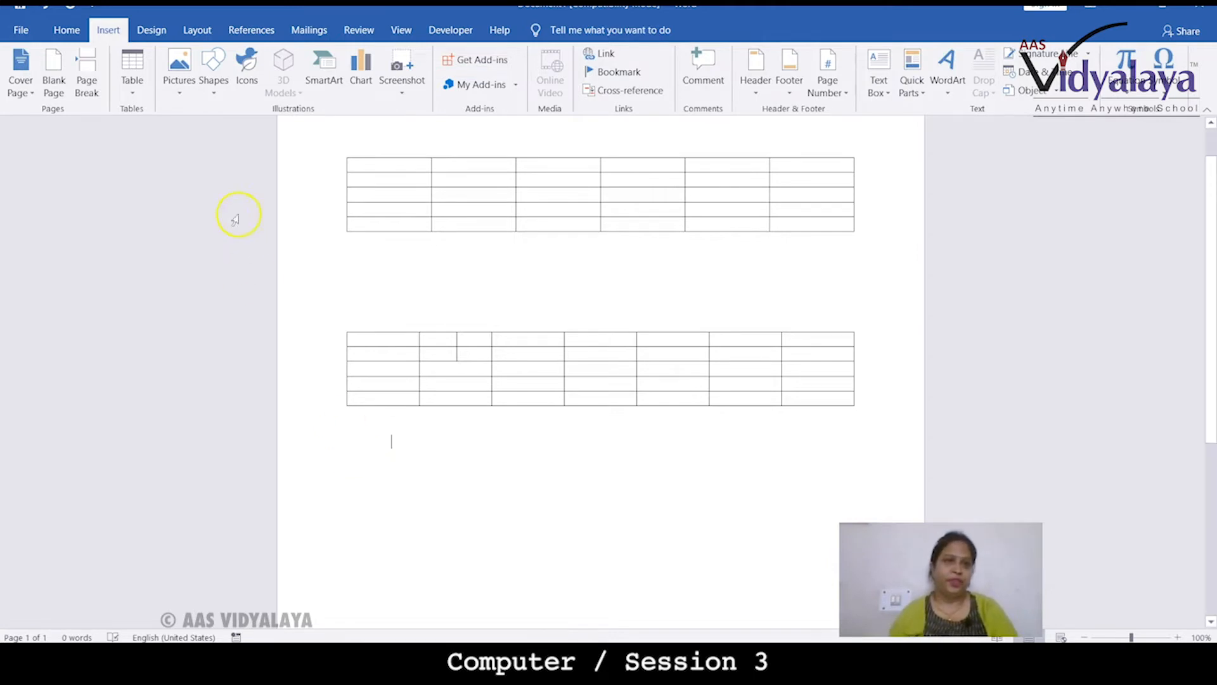
Insert the picture tree1.jpg from this device below the tables
{"action": "left_click", "coordinate": [194, 94]}
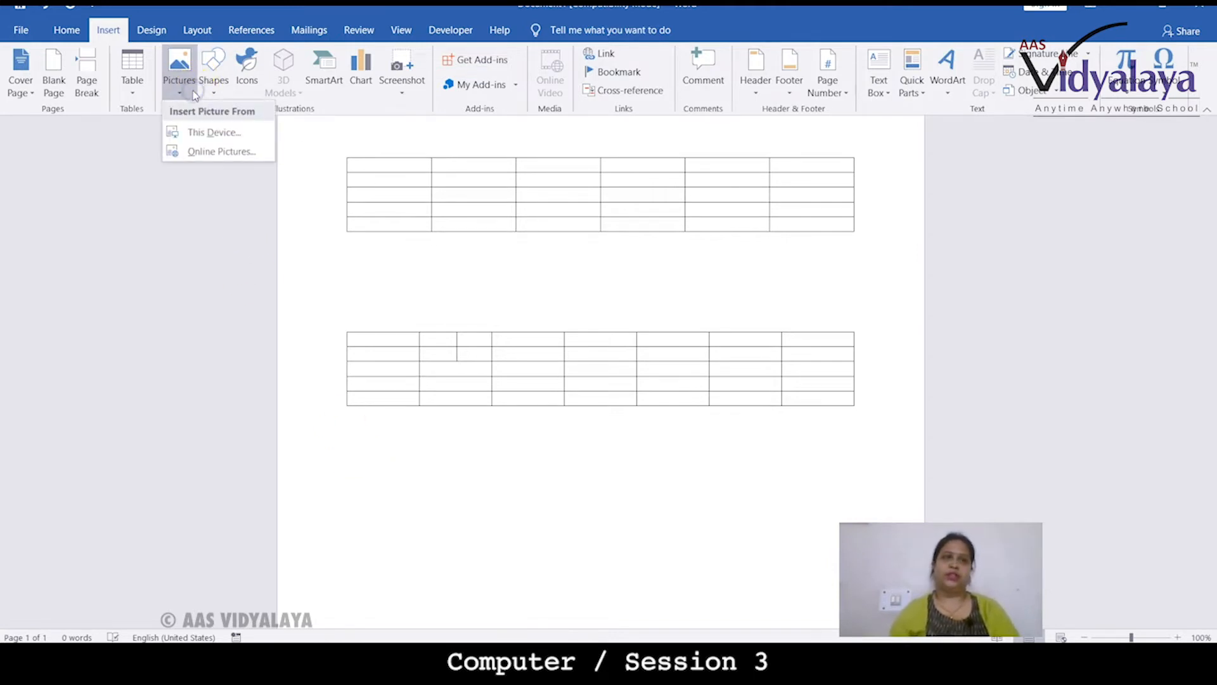
{"action": "left_click", "coordinate": [211, 154]}
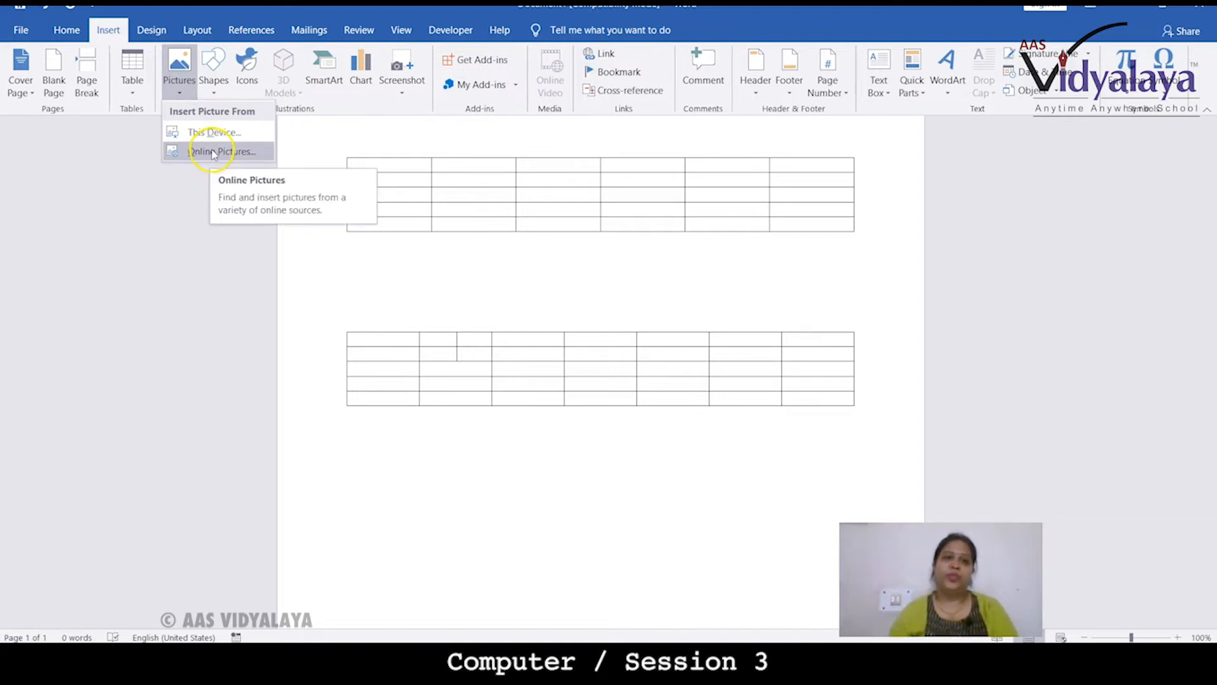
{"action": "left_click", "coordinate": [215, 133]}
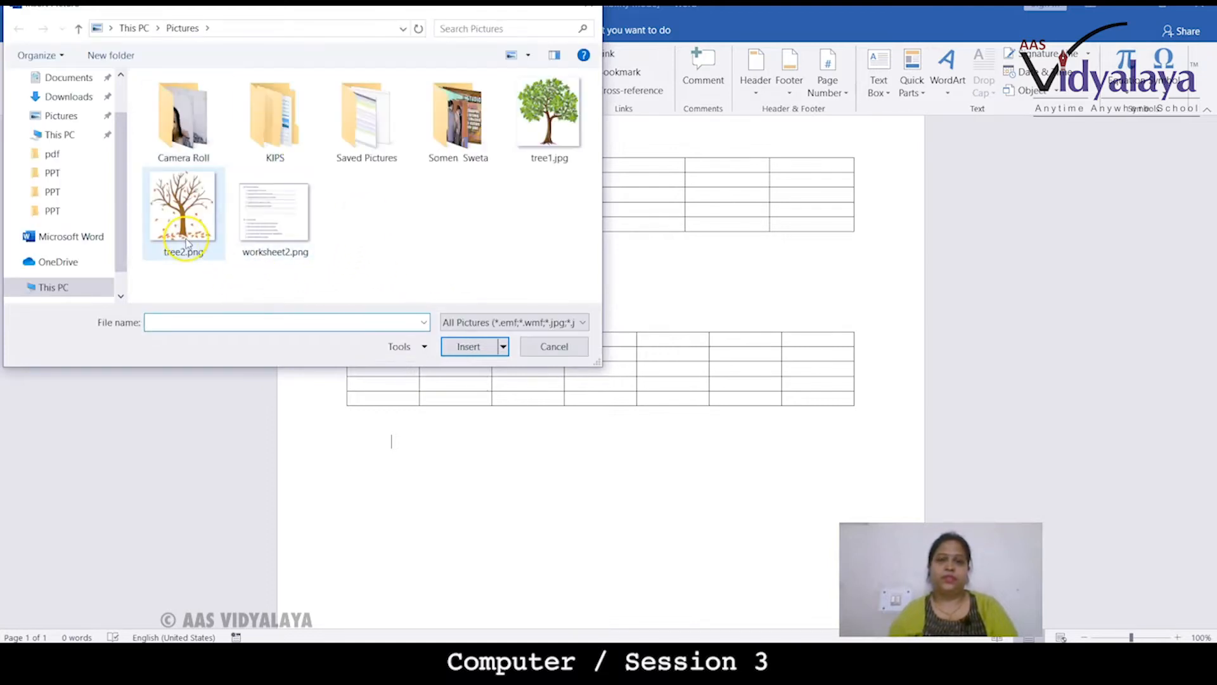
{"action": "left_click", "coordinate": [549, 117]}
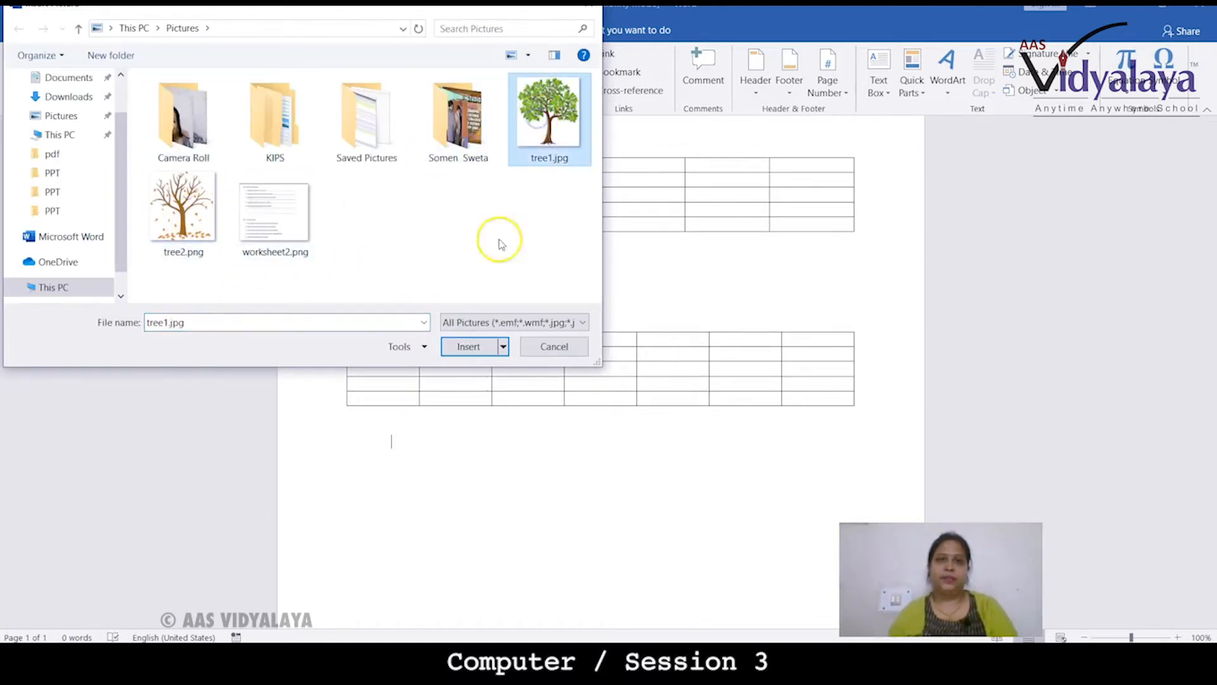
{"action": "left_click", "coordinate": [468, 347]}
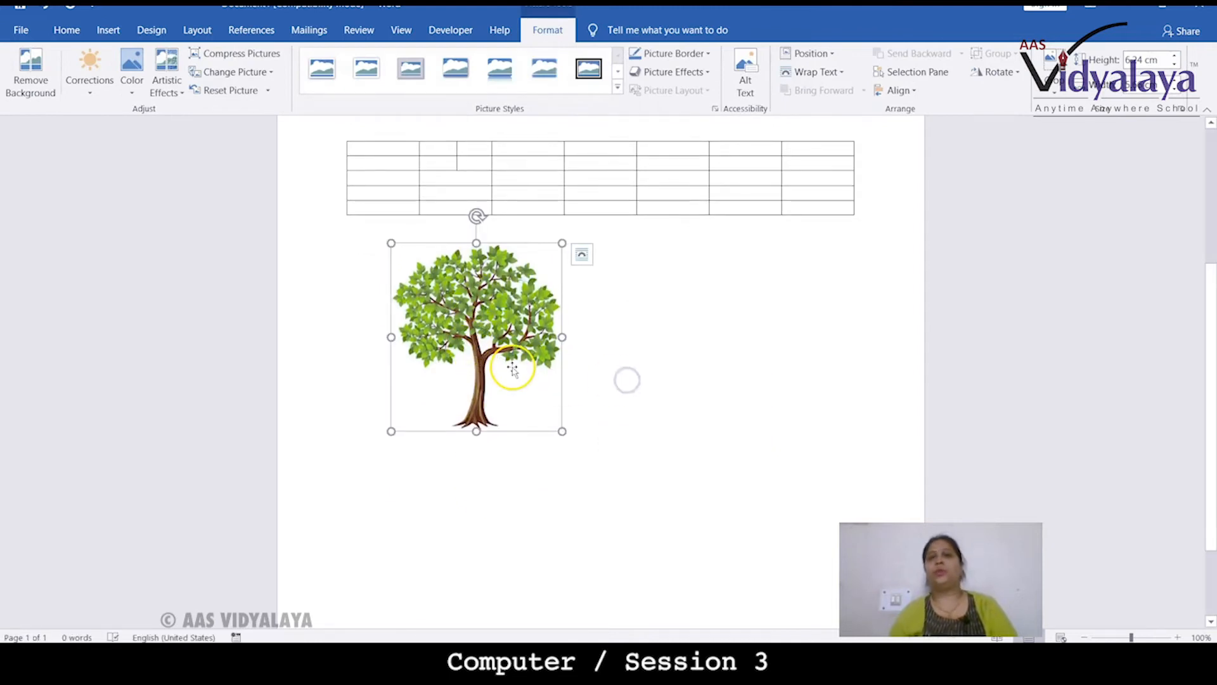
Set the tree picture's layout to Square text wrapping and move it slightly right and down
{"action": "left_click", "coordinate": [559, 359]}
{"action": "left_click", "coordinate": [500, 350]}
{"action": "left_click", "coordinate": [620, 334]}
{"action": "left_click", "coordinate": [508, 334]}
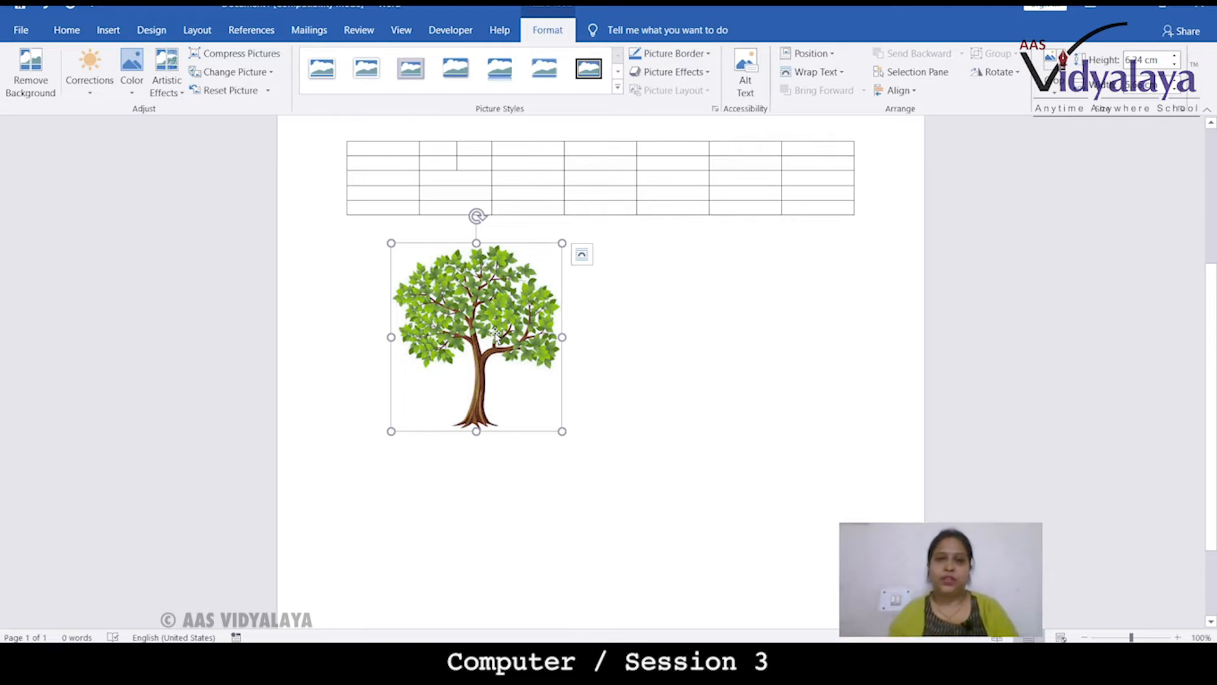
{"action": "left_click", "coordinate": [470, 306]}
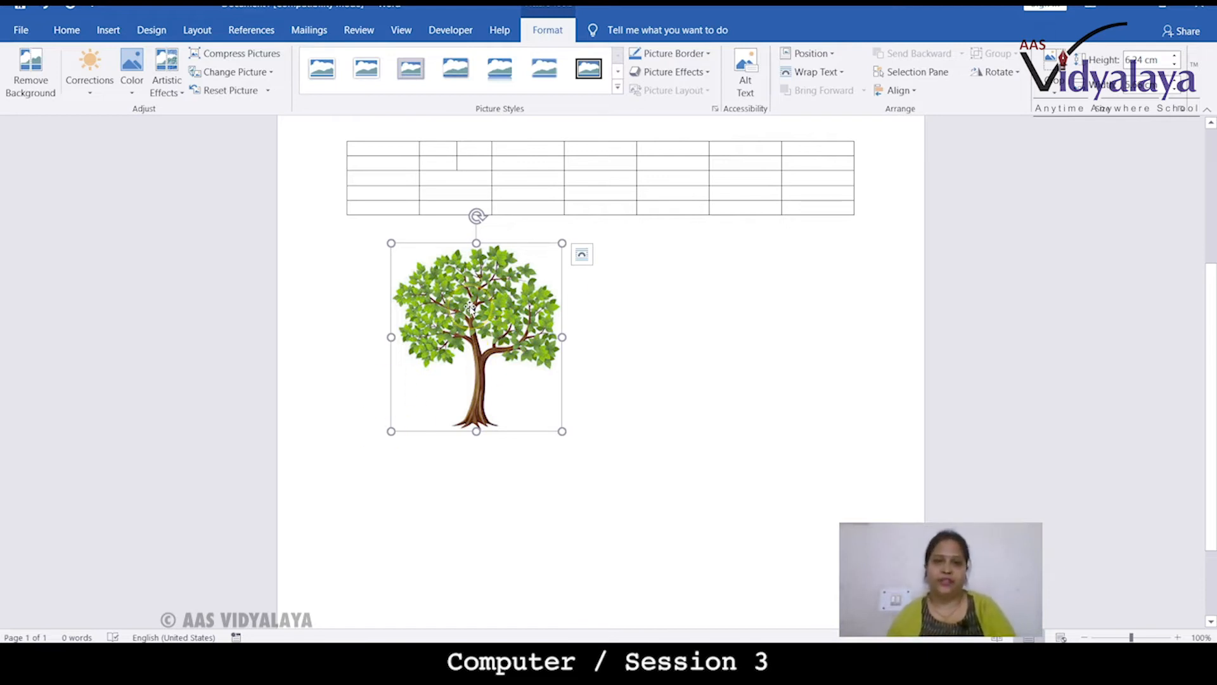
{"action": "left_click", "coordinate": [583, 259]}
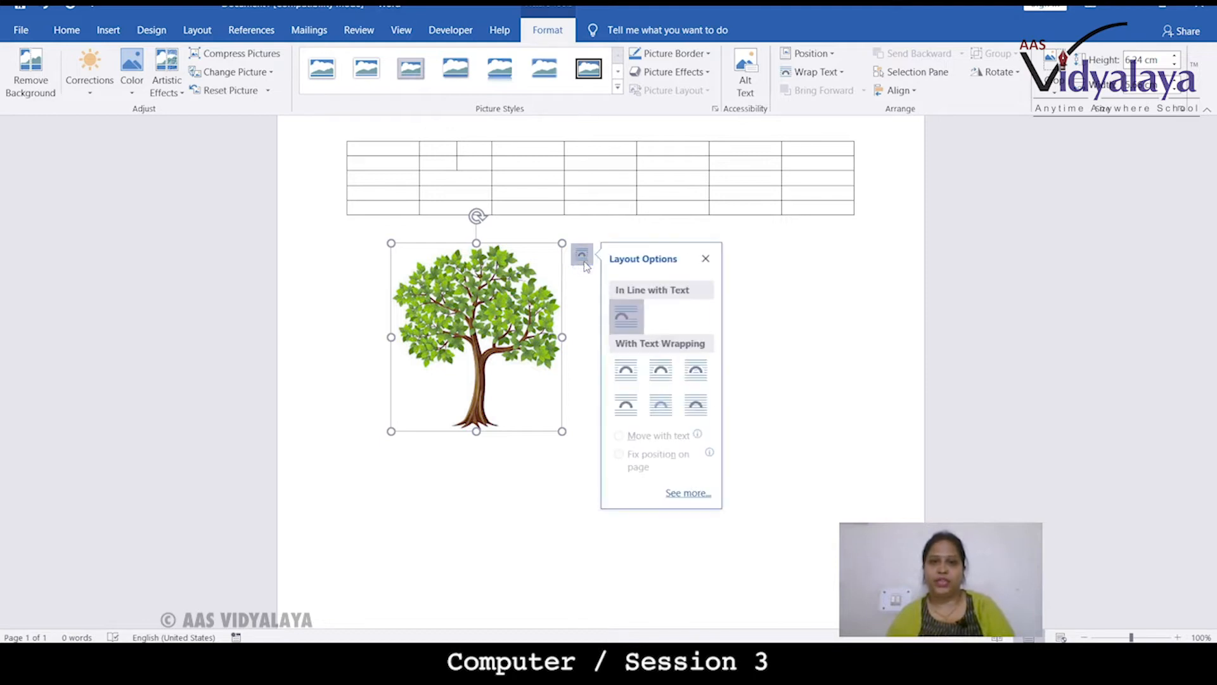
{"action": "left_click", "coordinate": [638, 376]}
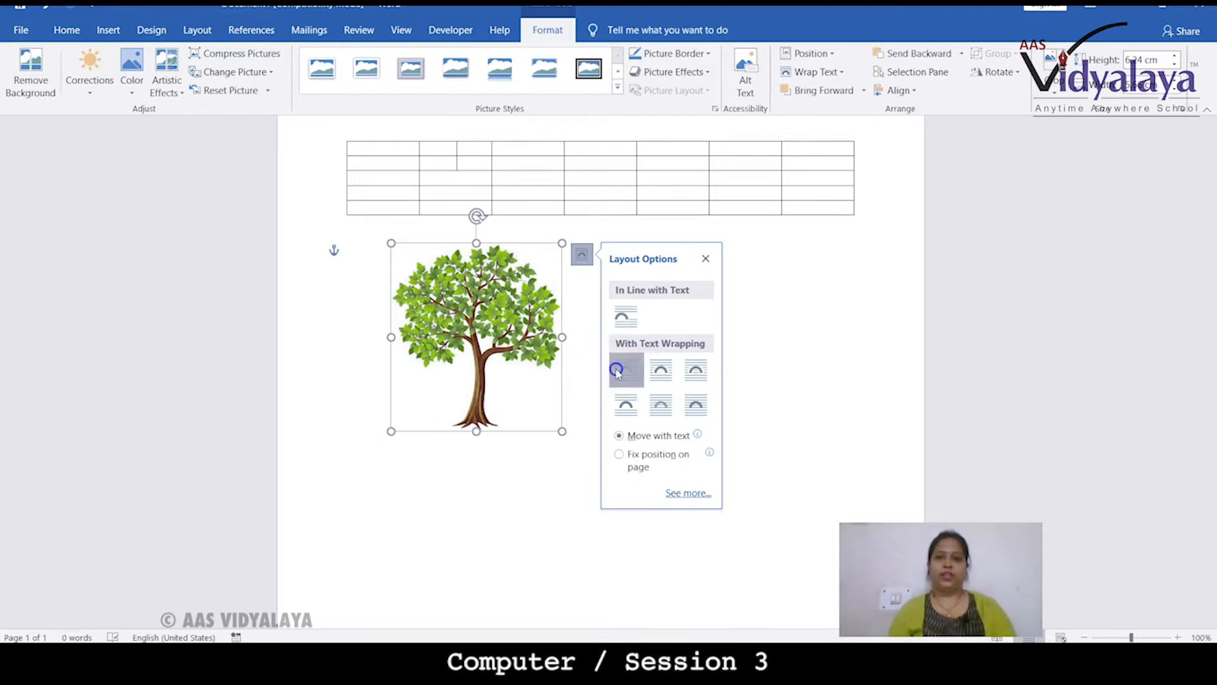
{"action": "left_click_drag", "start_coordinate": [535, 409], "coordinate": [435, 348]}
{"action": "left_click_drag", "start_coordinate": [474, 402], "coordinate": [539, 406]}
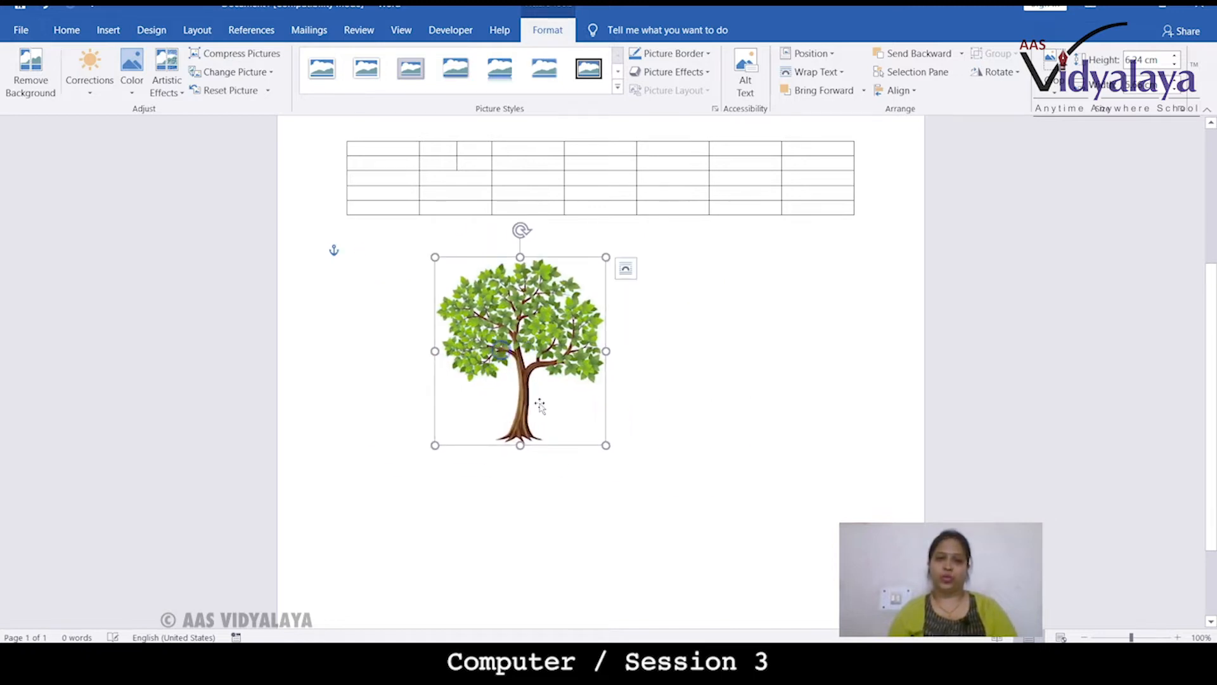
Copy the tree picture
{"action": "right_click", "coordinate": [461, 337]}
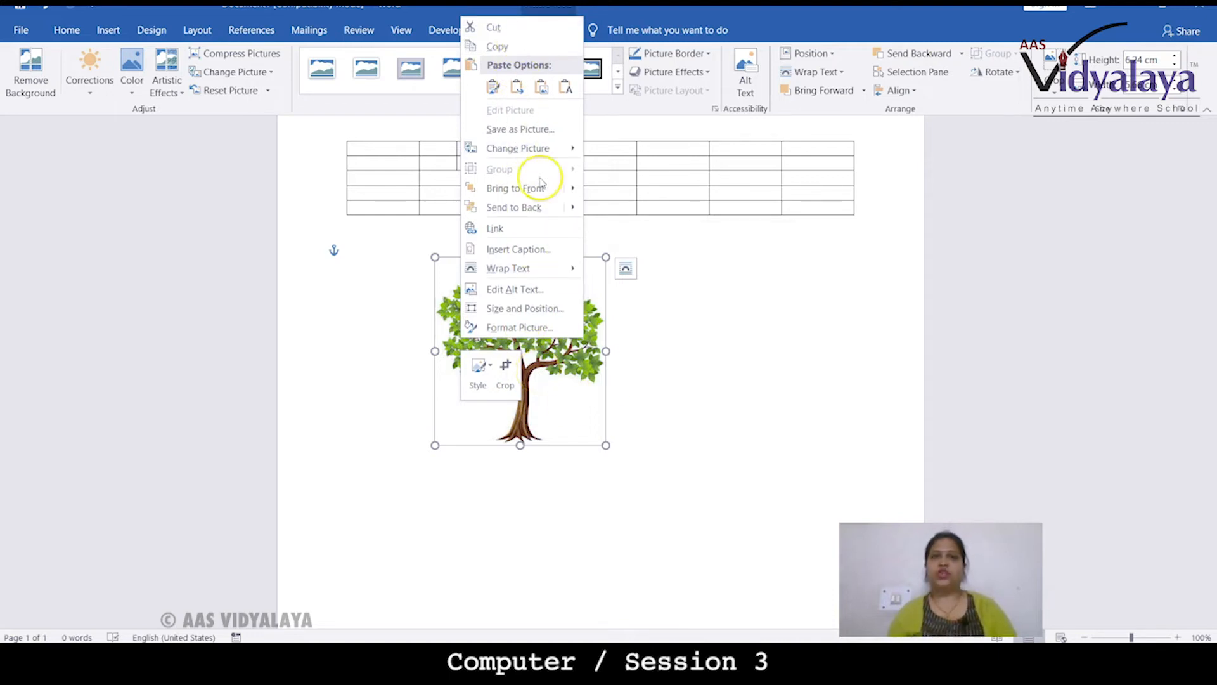
{"action": "left_click", "coordinate": [562, 408]}
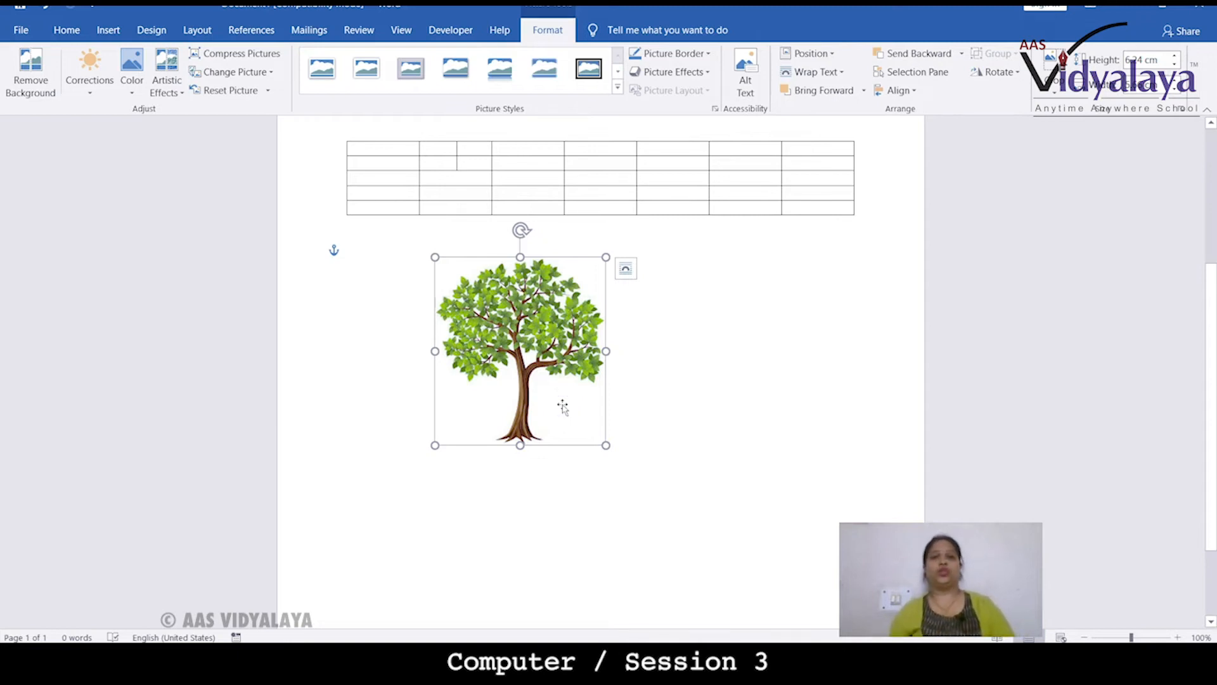
{"action": "right_click", "coordinate": [538, 359]}
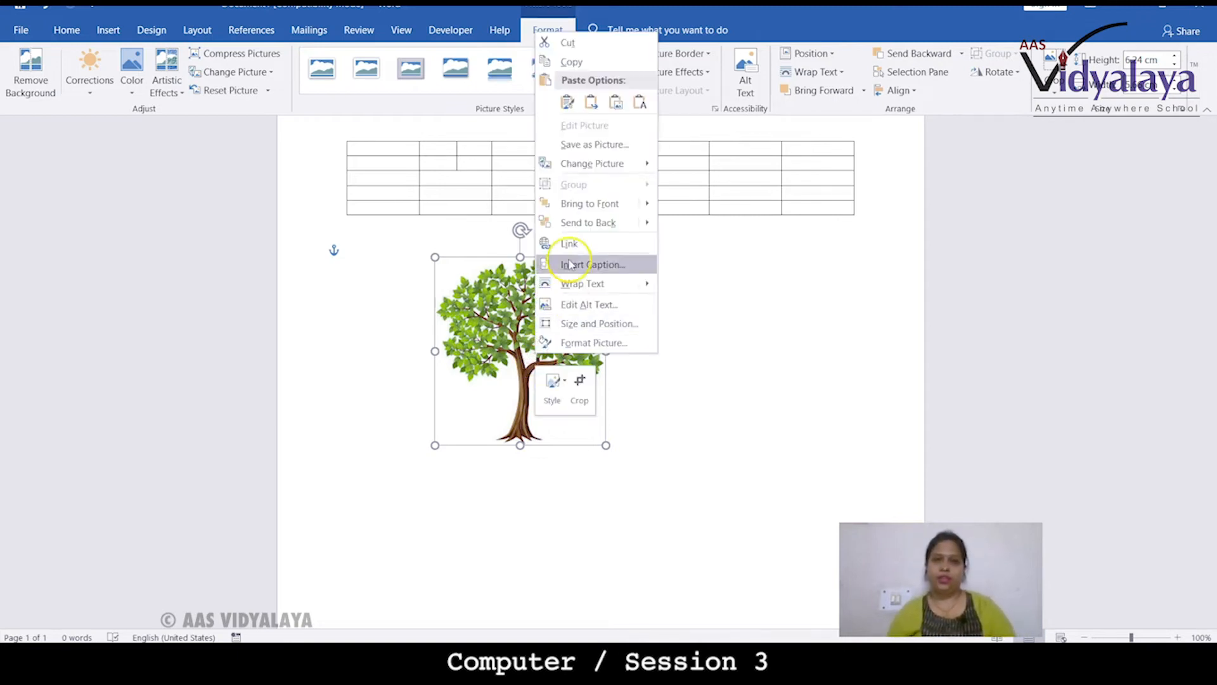
{"action": "left_click", "coordinate": [564, 102]}
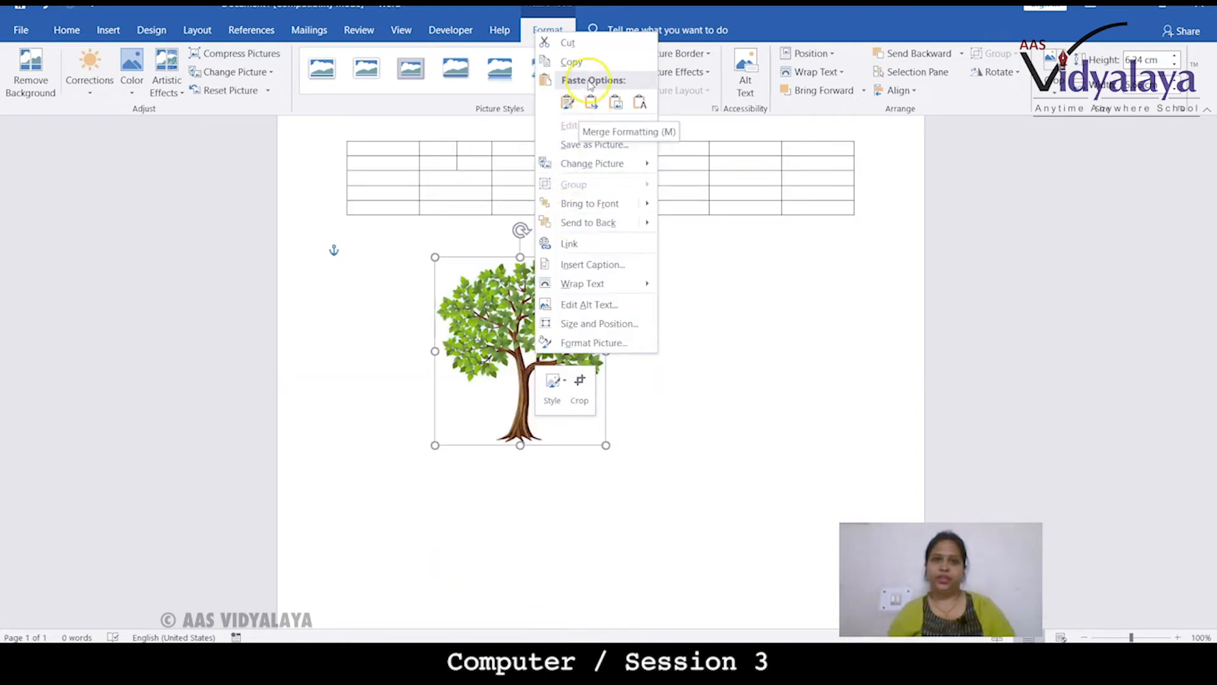
{"action": "left_click", "coordinate": [566, 62]}
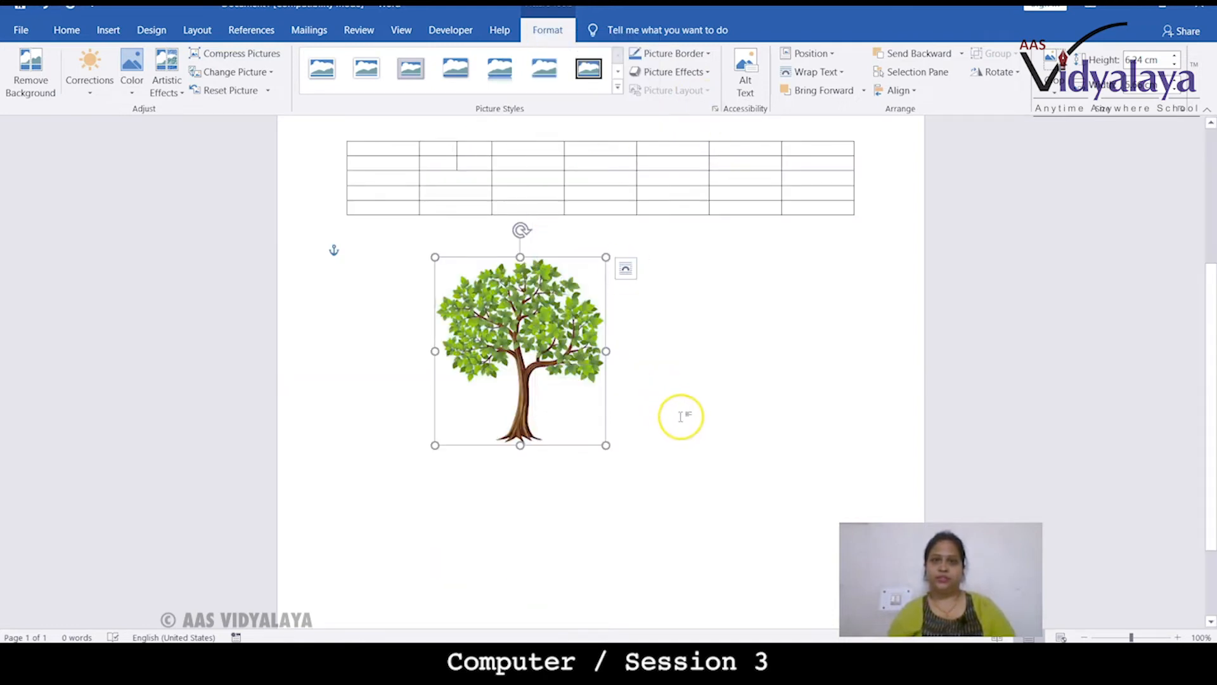
Paste the copied tree picture and move the copy up beside the original on its right
{"action": "left_click", "coordinate": [692, 358]}
{"action": "right_click", "coordinate": [696, 352]}
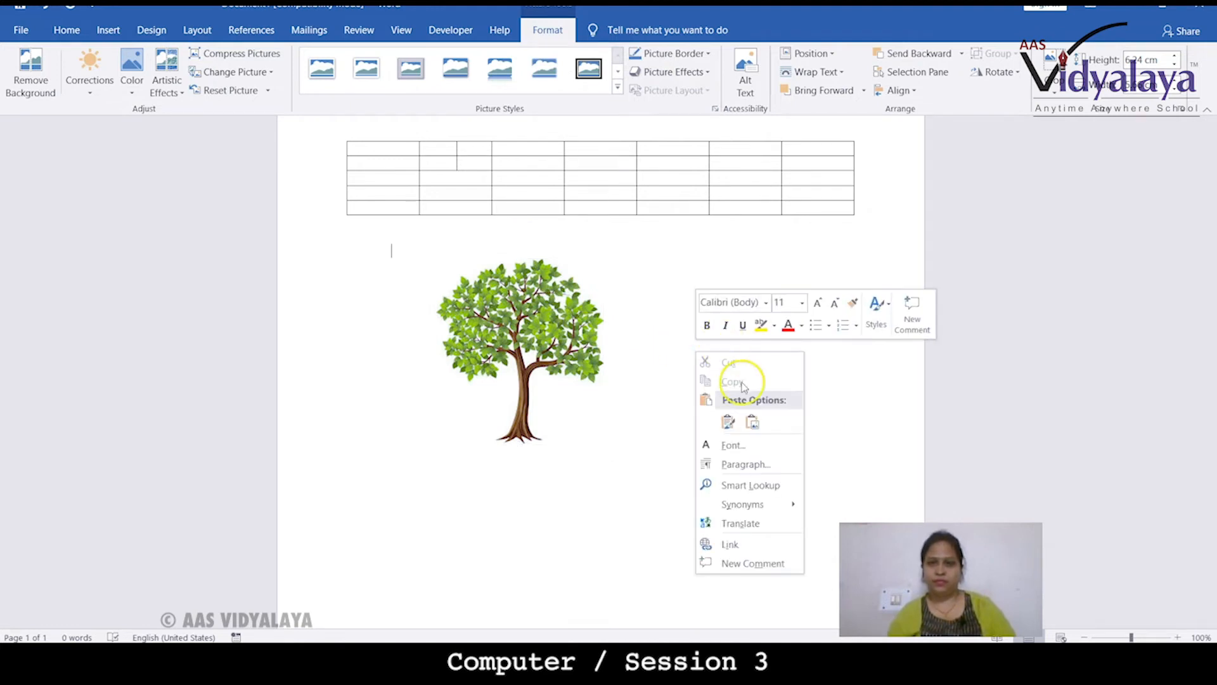
{"action": "left_click", "coordinate": [728, 421]}
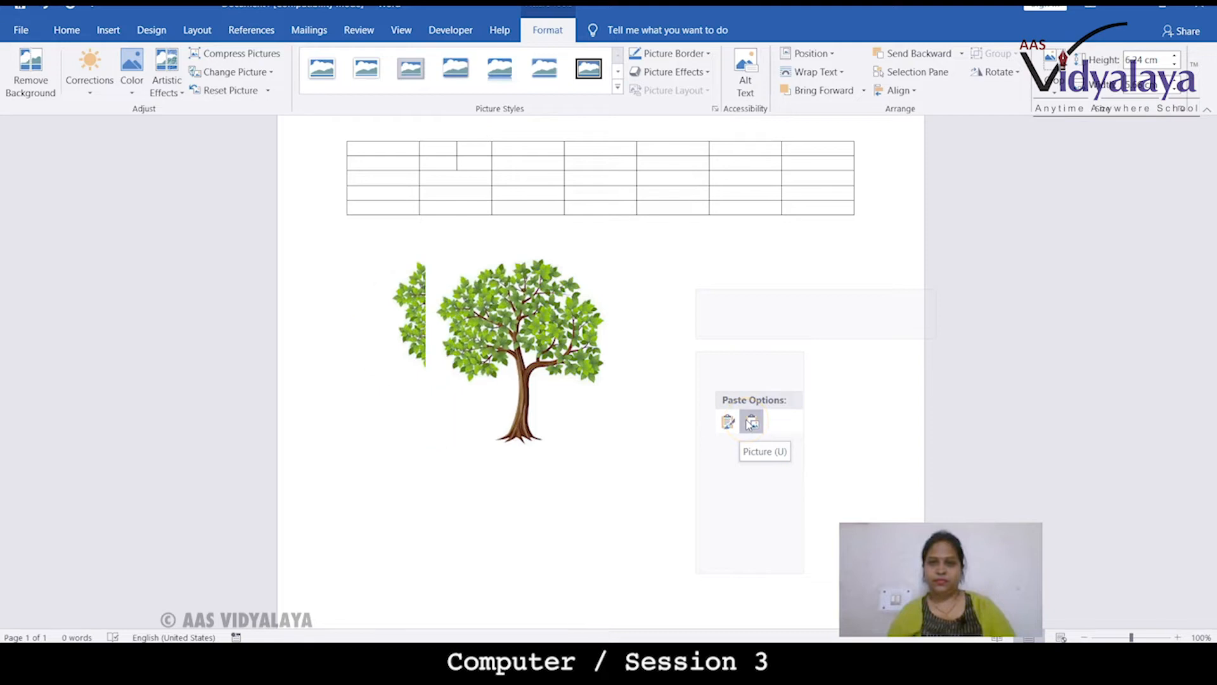
{"action": "left_click", "coordinate": [641, 420]}
{"action": "left_click", "coordinate": [658, 393]}
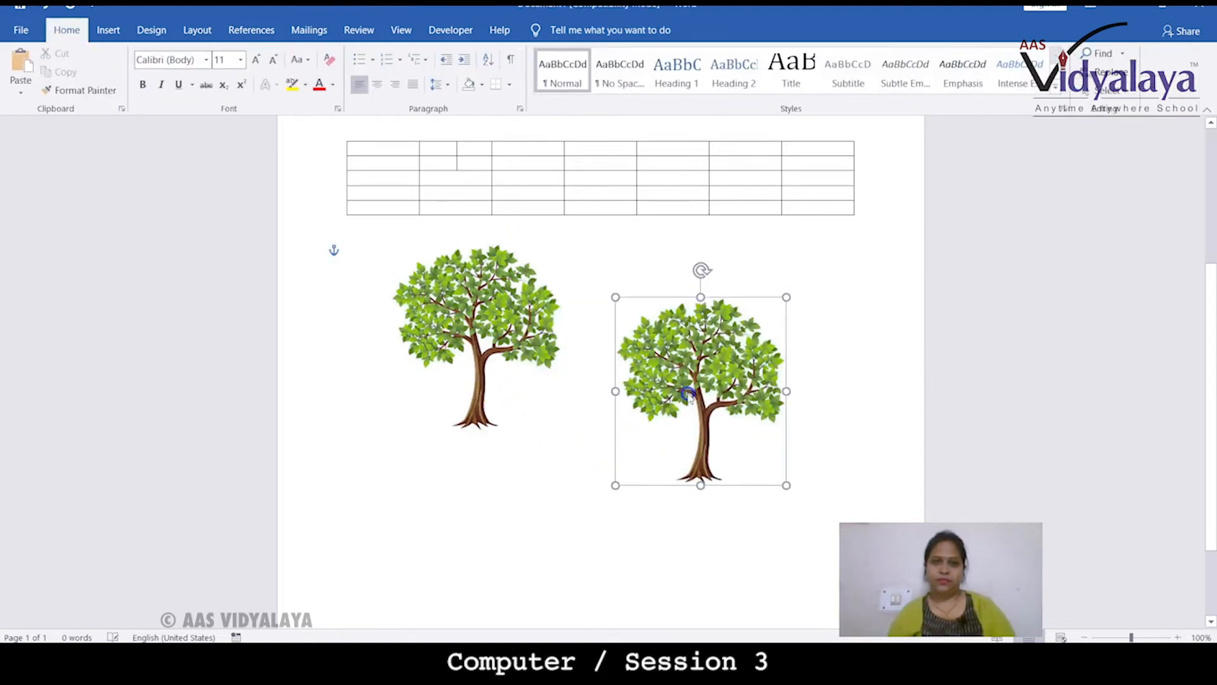
{"action": "left_click_drag", "start_coordinate": [667, 399], "coordinate": [682, 354]}
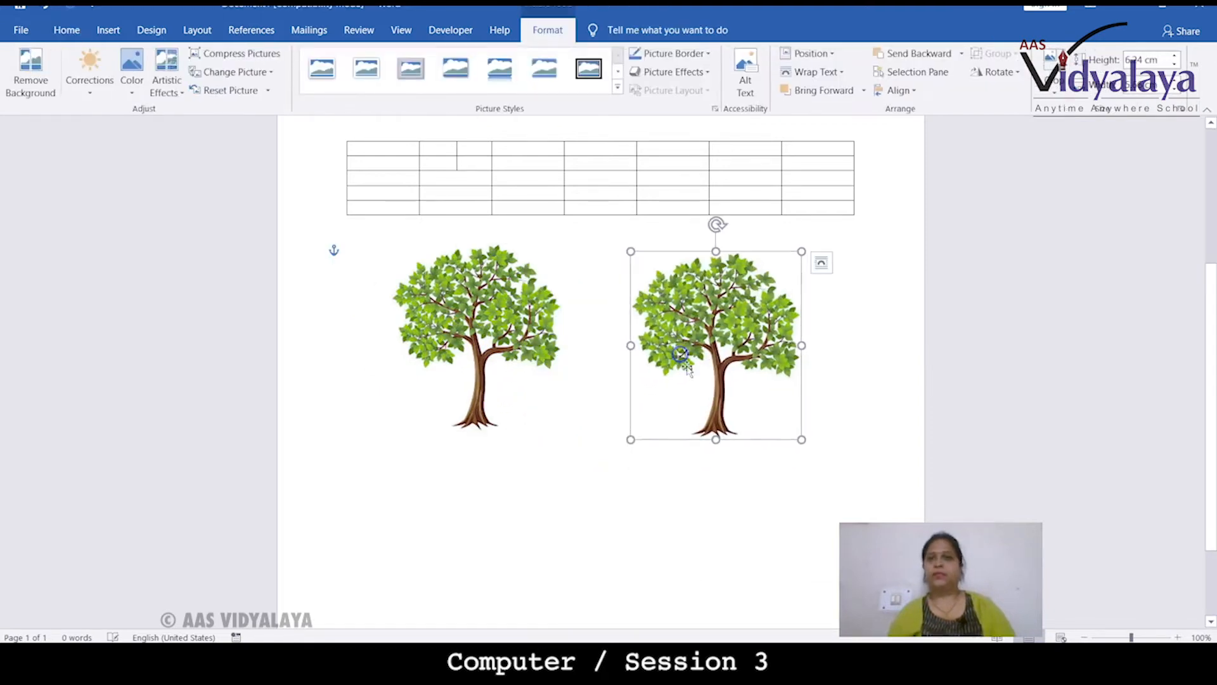
{"action": "left_click", "coordinate": [578, 487]}
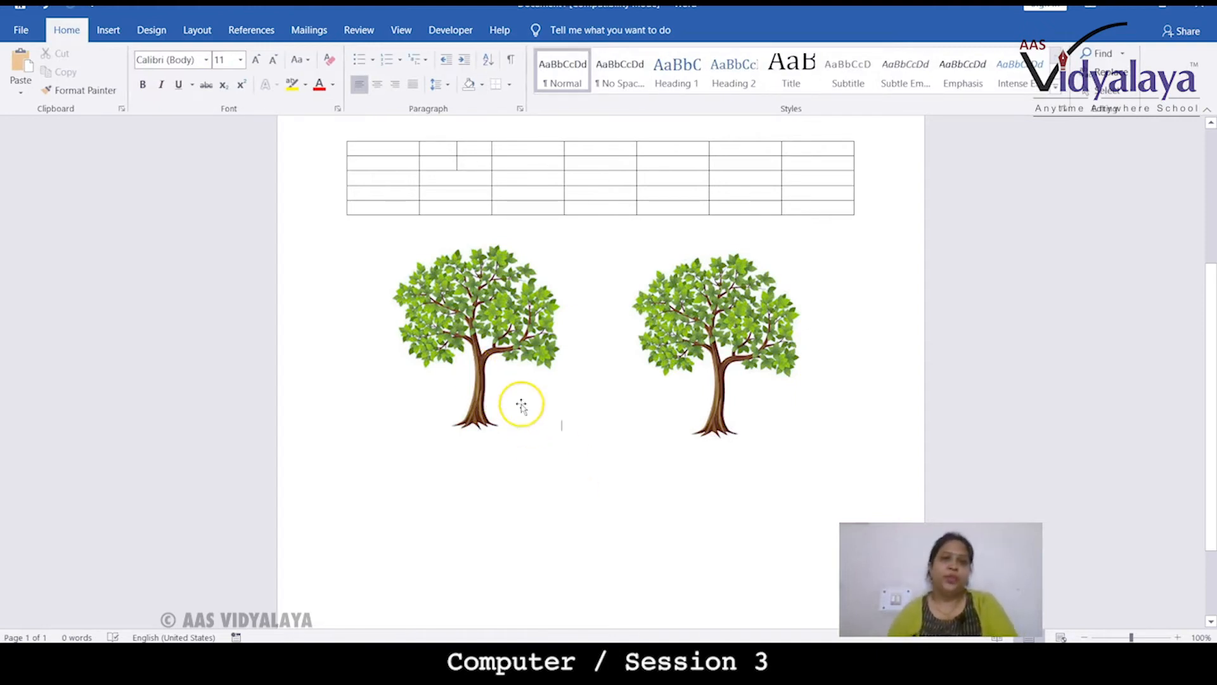
{"action": "left_click", "coordinate": [537, 504]}
{"action": "scroll", "coordinate": [538, 505], "scroll_direction": "up", "scroll_amount": 2}
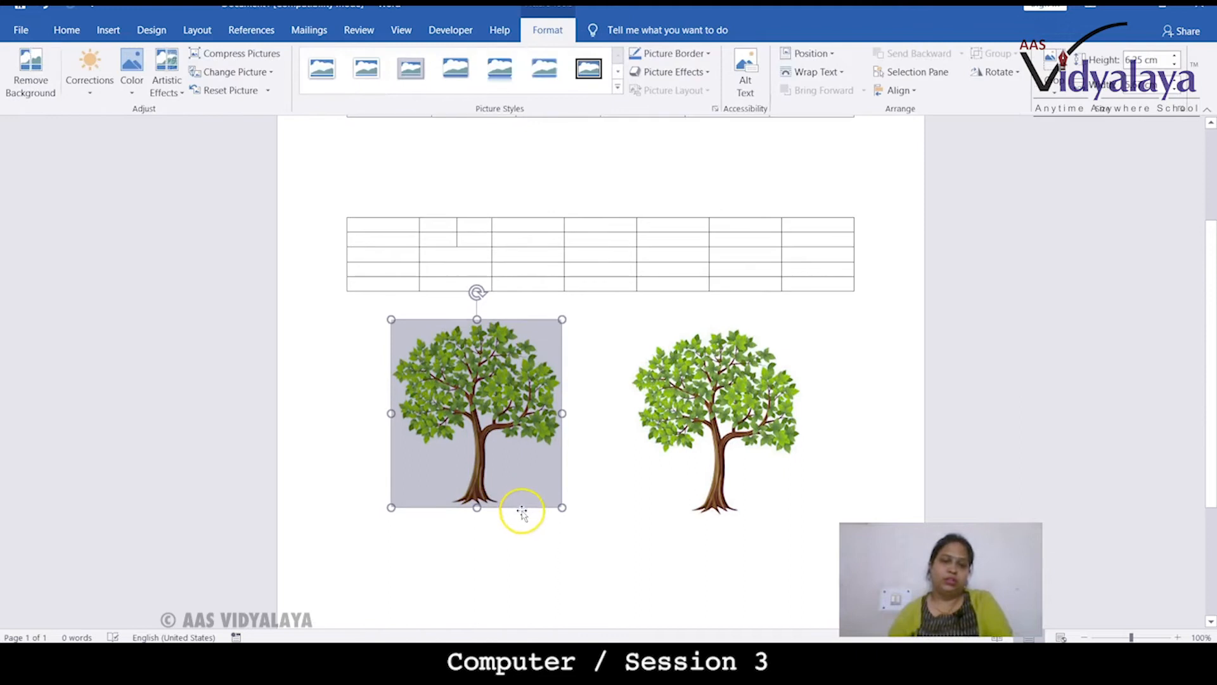
{"action": "left_click", "coordinate": [385, 154]}
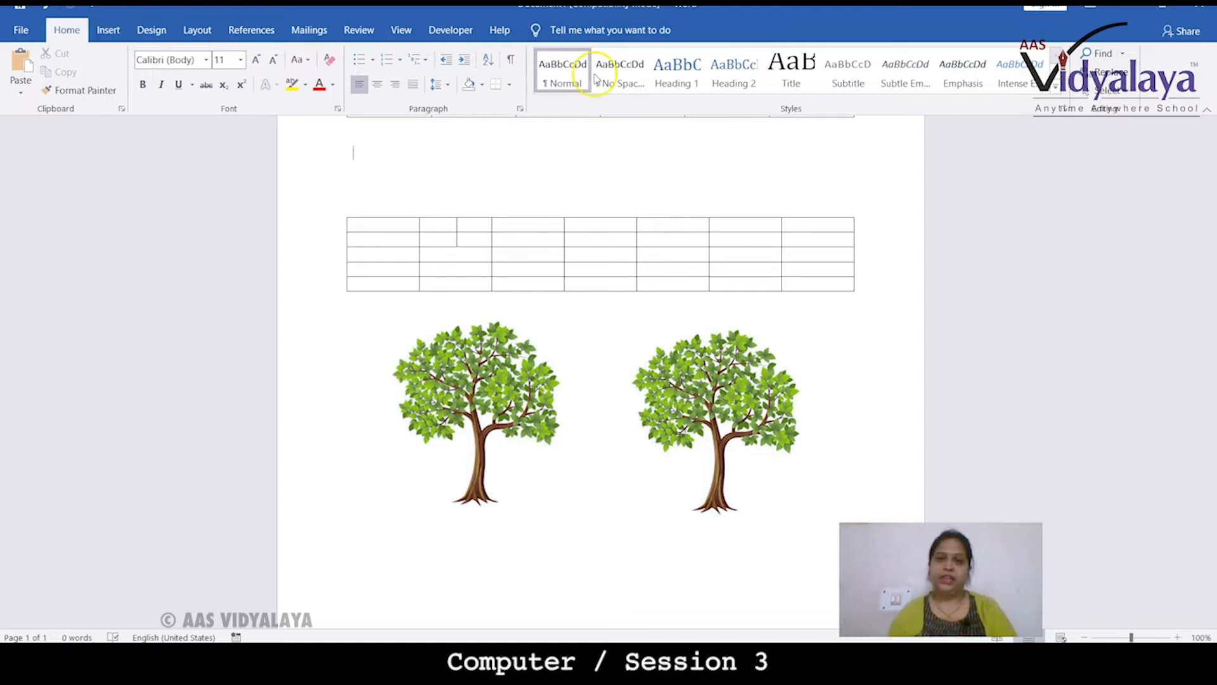
{"action": "scroll", "coordinate": [634, 317], "scroll_direction": "down", "scroll_amount": 3}
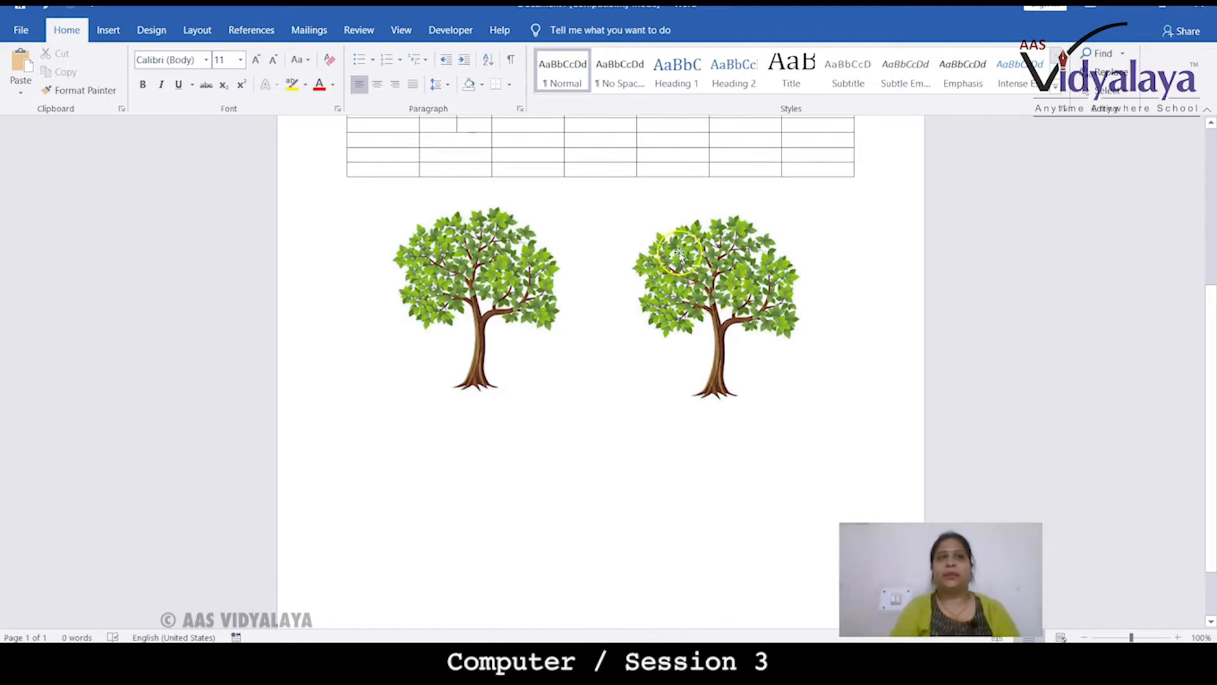
Undo the last three actions, then redo two of them to bring back the pasted copy
{"action": "left_click", "coordinate": [43, 10]}
{"action": "left_click", "coordinate": [43, 10]}
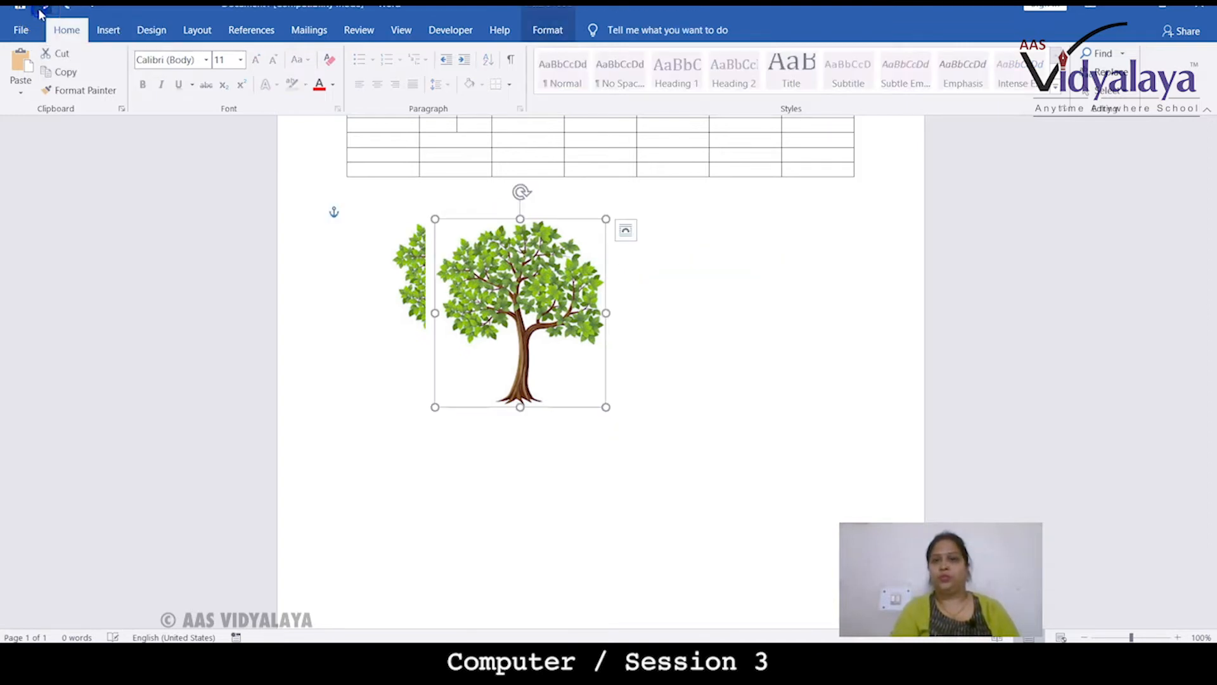
{"action": "left_click", "coordinate": [40, 11]}
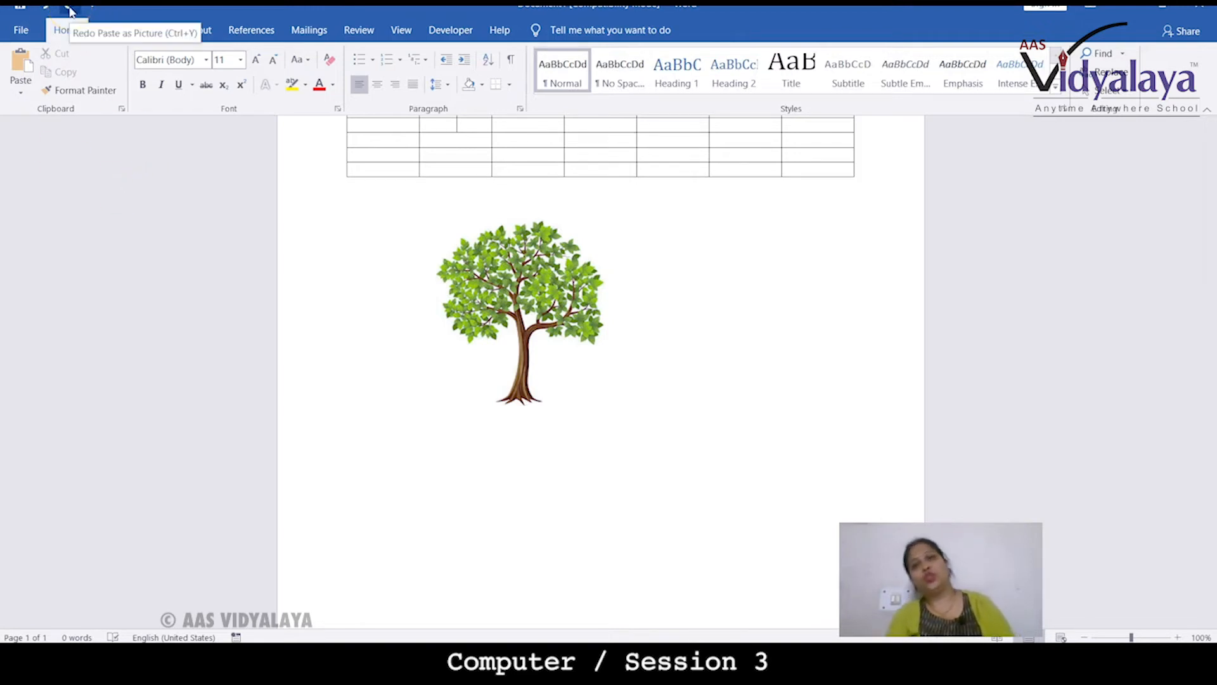
{"action": "left_click", "coordinate": [70, 12]}
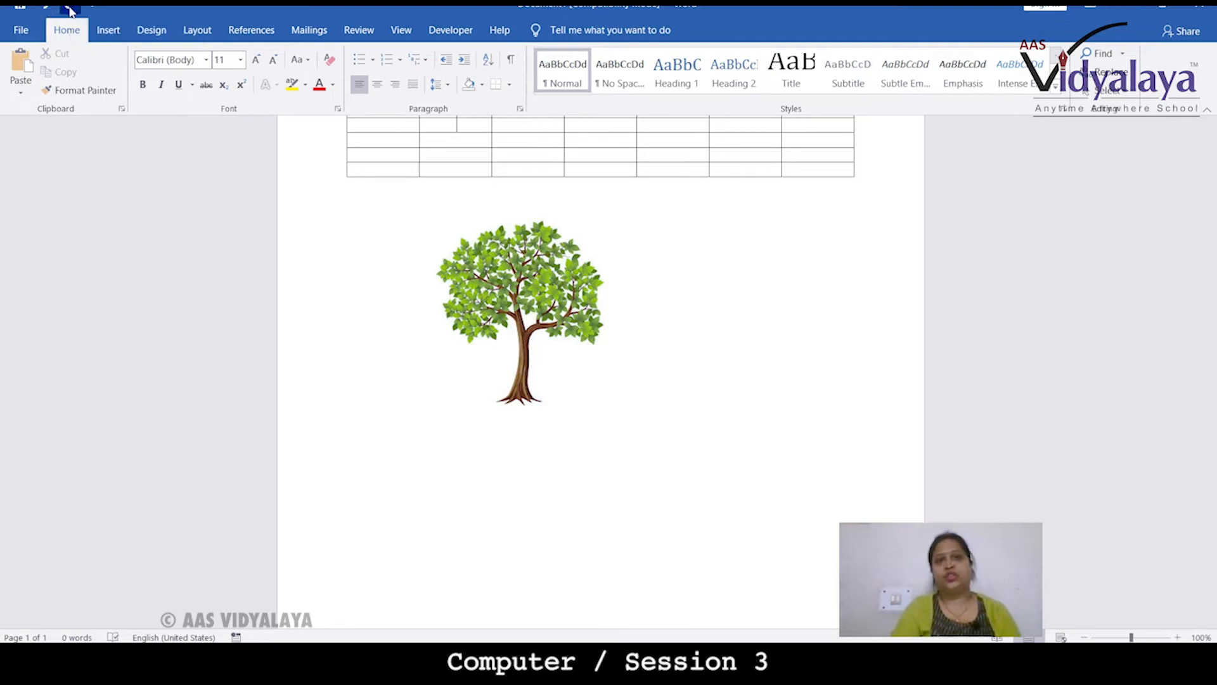
{"action": "left_click", "coordinate": [70, 11]}
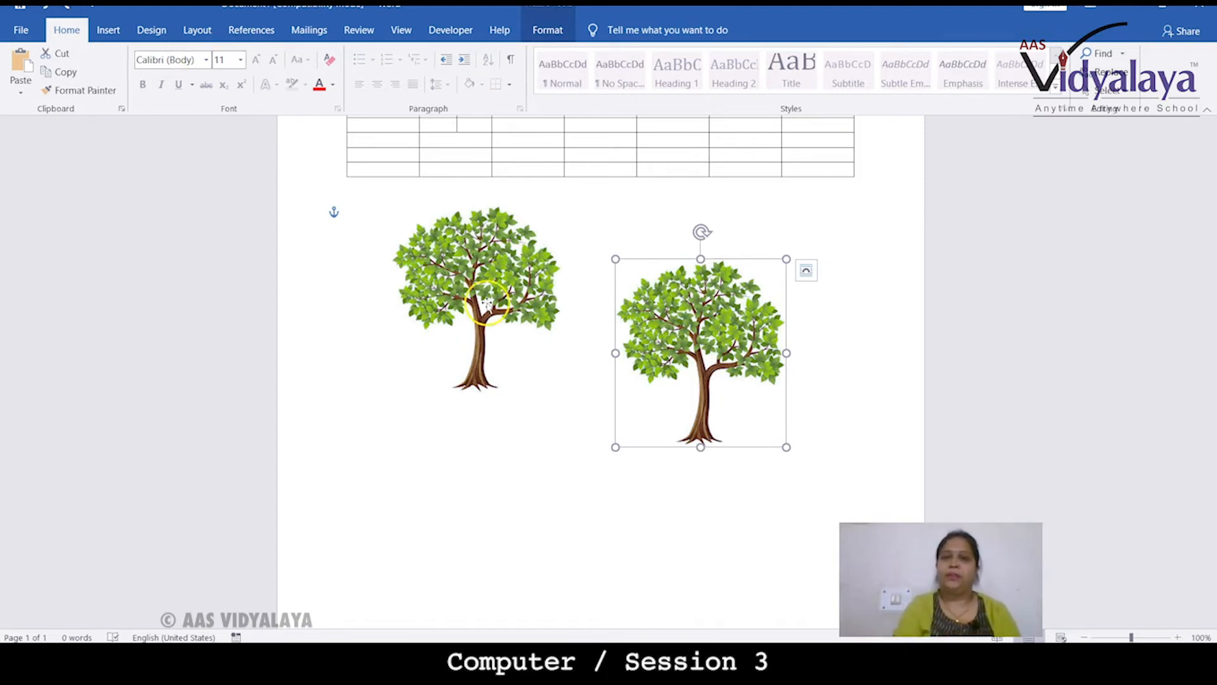
Move the copied tree upward so it sits level with the original tree
{"action": "left_click_drag", "start_coordinate": [651, 338], "coordinate": [657, 299]}
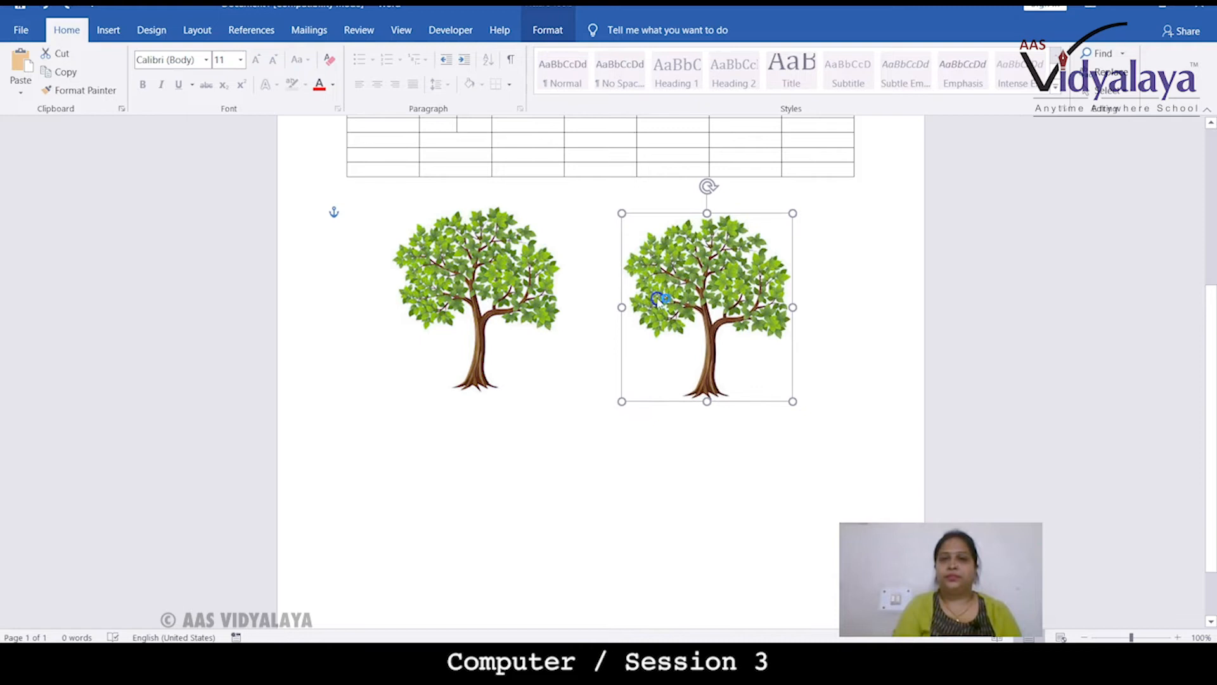
{"action": "left_click", "coordinate": [603, 427]}
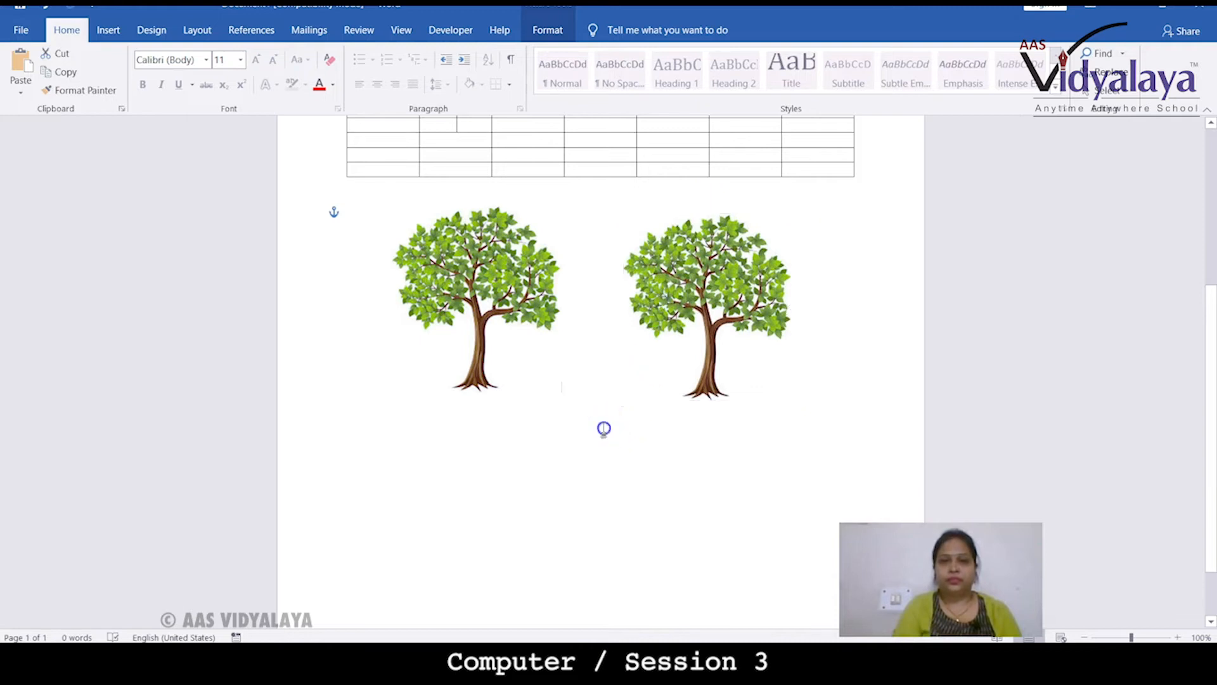
{"action": "left_click", "coordinate": [670, 330]}
{"action": "left_click_drag", "start_coordinate": [672, 315], "coordinate": [673, 296]}
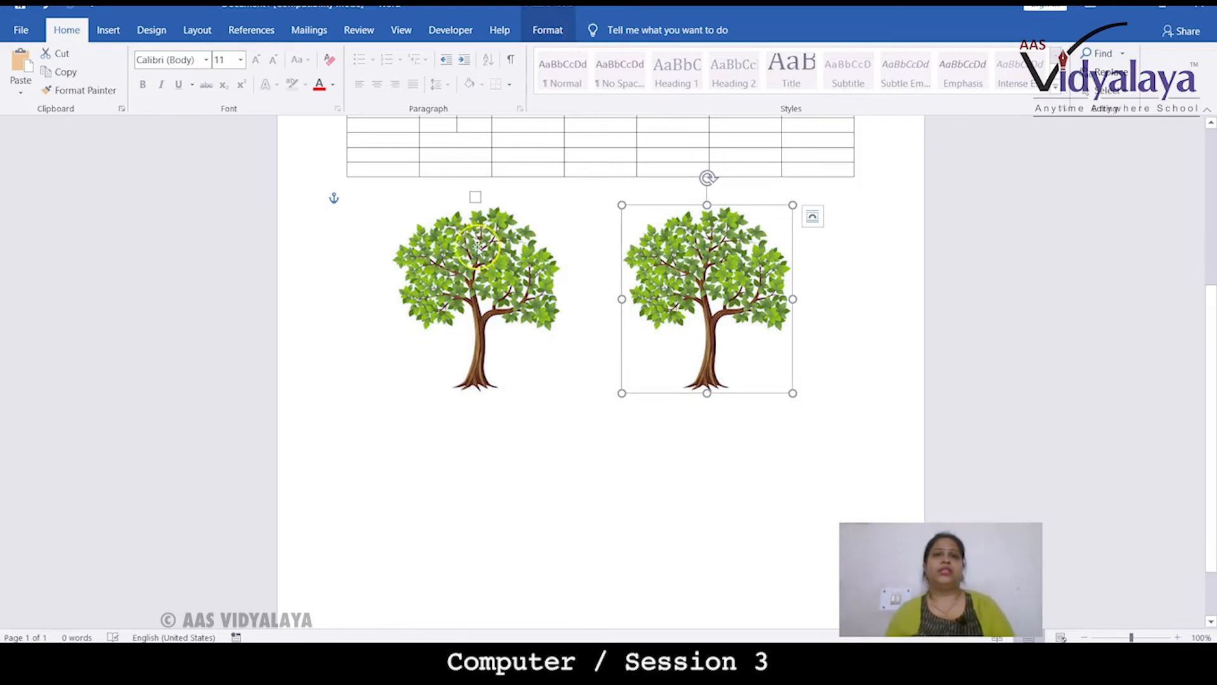
{"action": "left_click", "coordinate": [457, 144]}
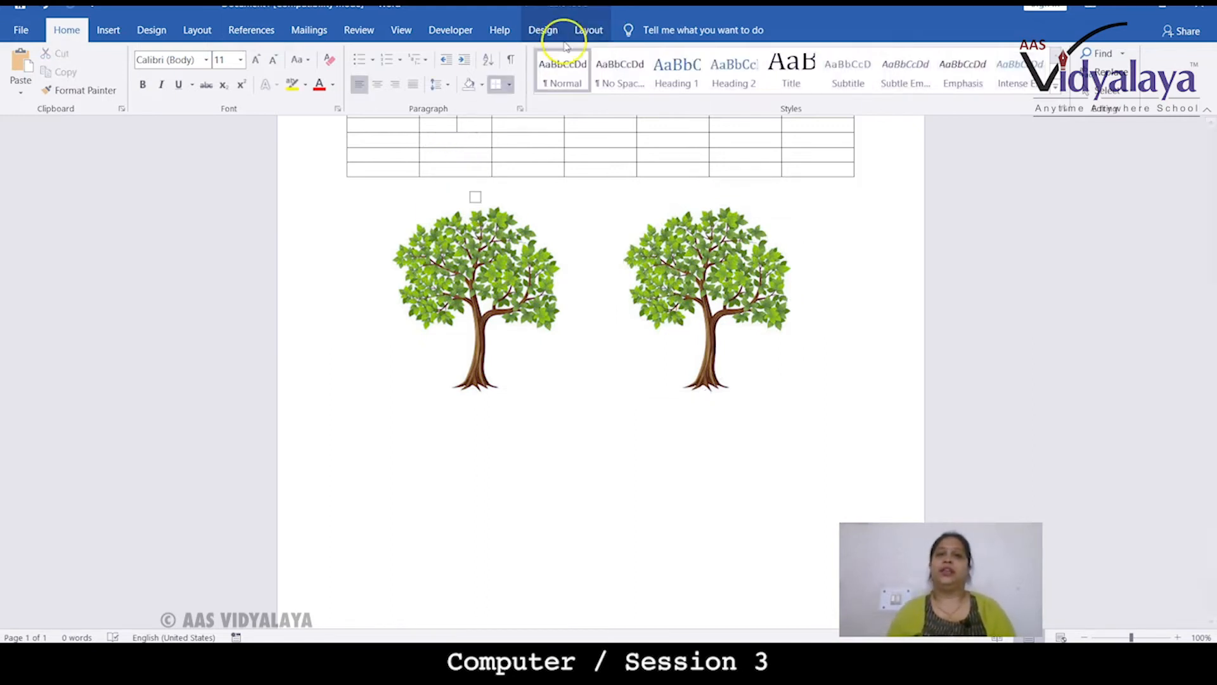
{"action": "left_click", "coordinate": [467, 265]}
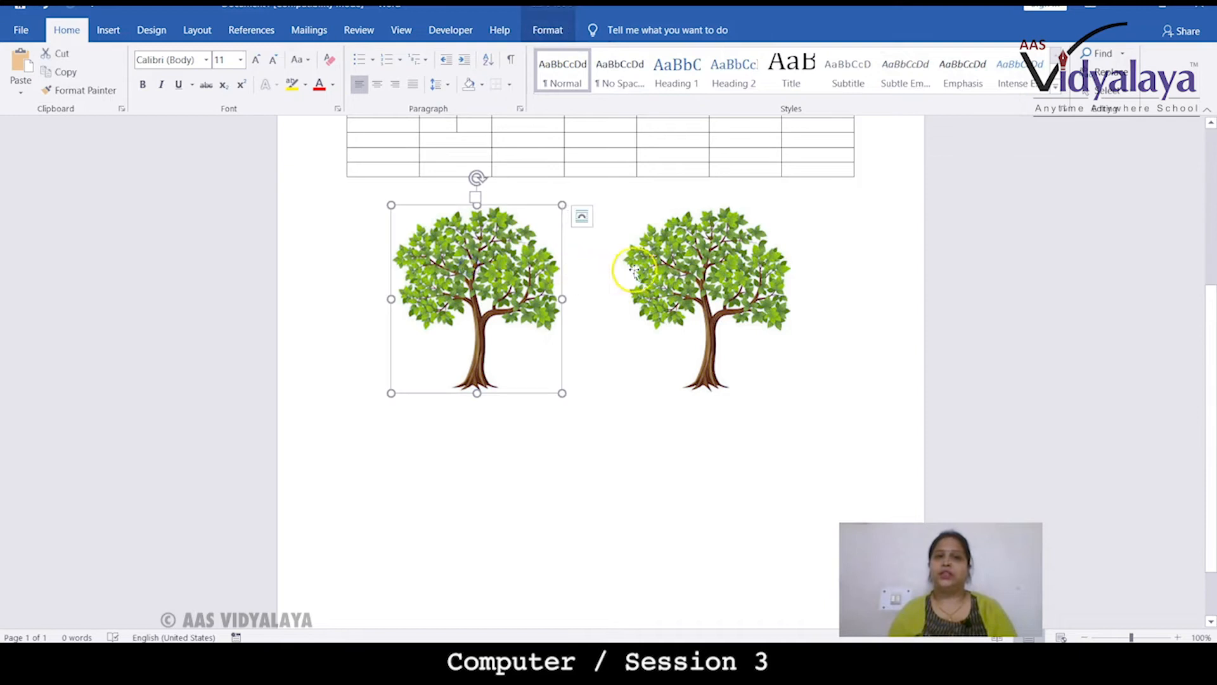
{"action": "left_click", "coordinate": [543, 30]}
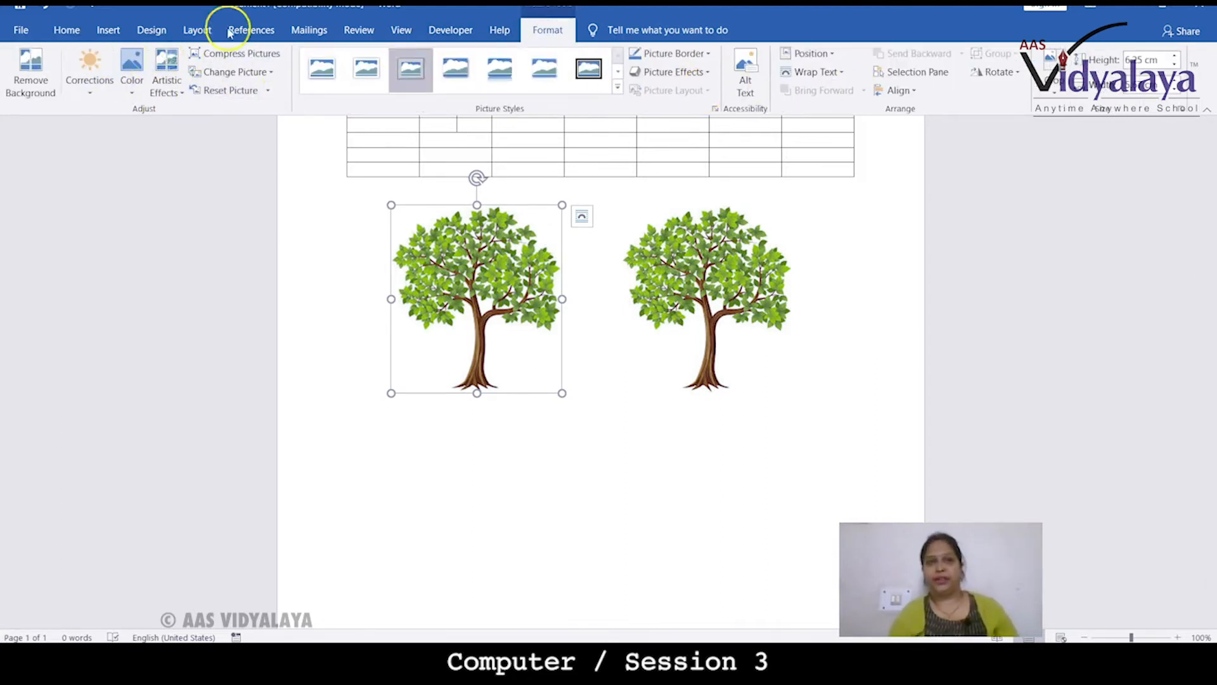
Draw a text box below the left tree and enter AAS VIDYALAYA in it
{"action": "left_click", "coordinate": [107, 30]}
{"action": "double_click", "coordinate": [504, 434]}
{"action": "scroll", "coordinate": [446, 491], "scroll_direction": "down", "scroll_amount": 1}
{"action": "scroll", "coordinate": [445, 492], "scroll_direction": "down", "scroll_amount": 1}
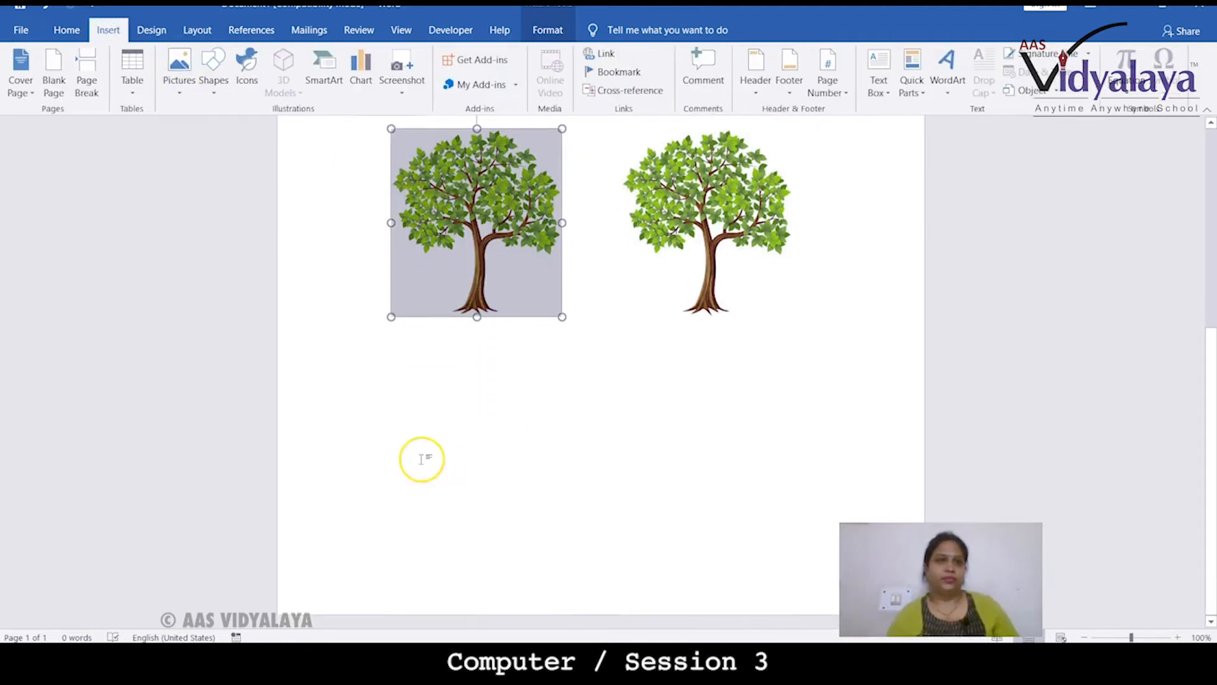
{"action": "left_click", "coordinate": [223, 89]}
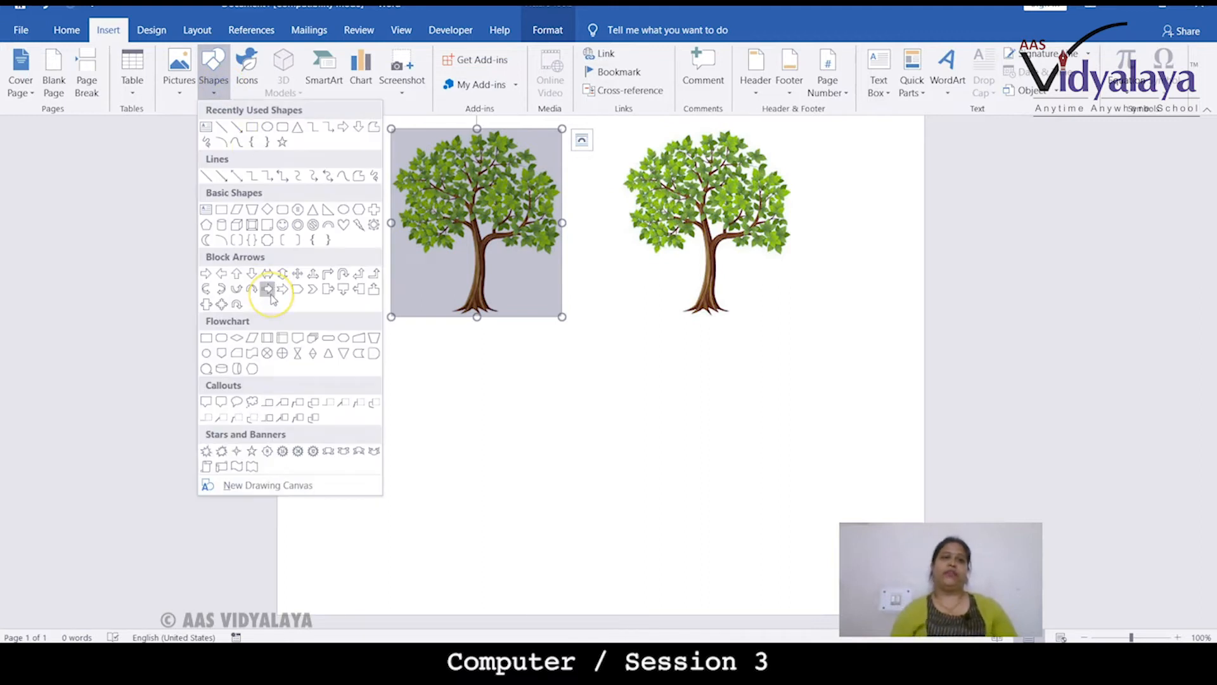
{"action": "left_click", "coordinate": [206, 127]}
{"action": "left_click_drag", "start_coordinate": [368, 367], "coordinate": [447, 446]}
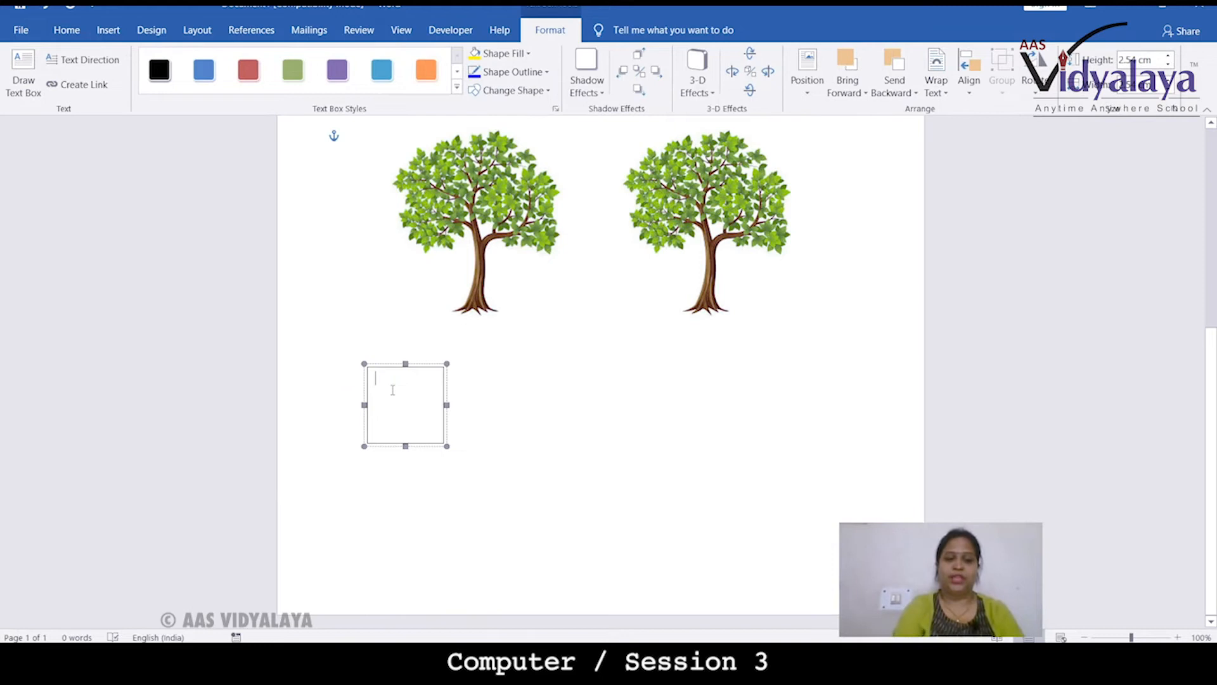
{"action": "type", "text": "aa"}
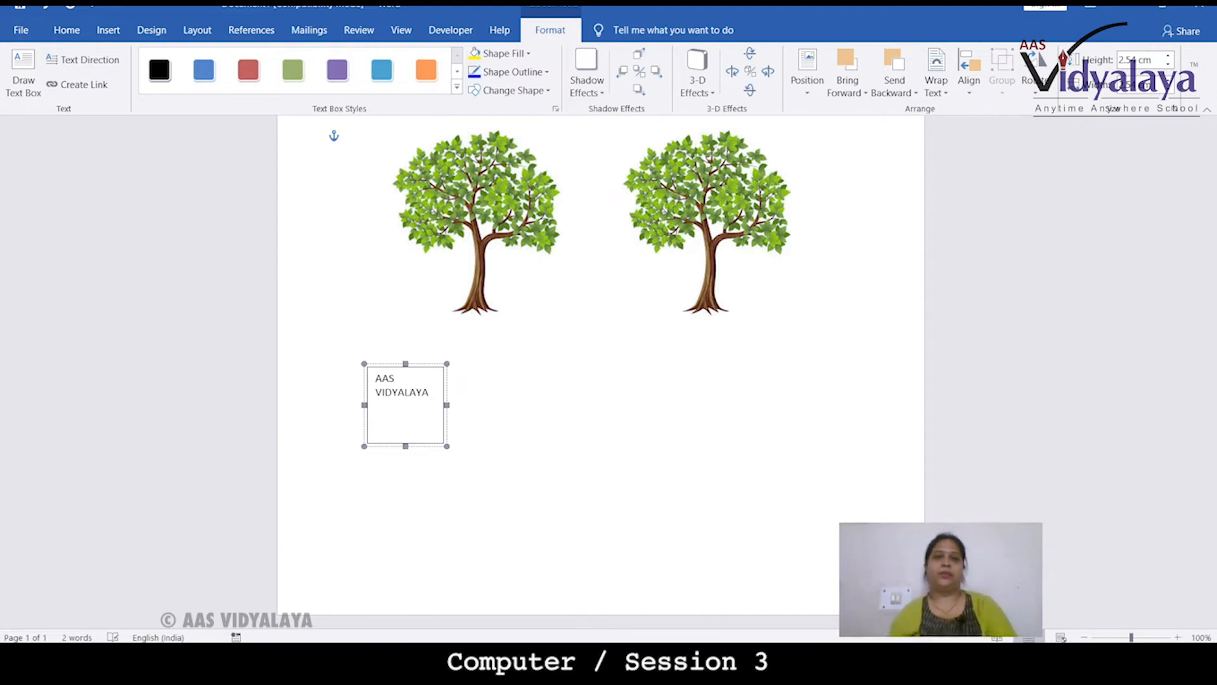
Apply an orange gradient shape style to the text box and enlarge it wider
{"action": "left_click", "coordinate": [337, 71]}
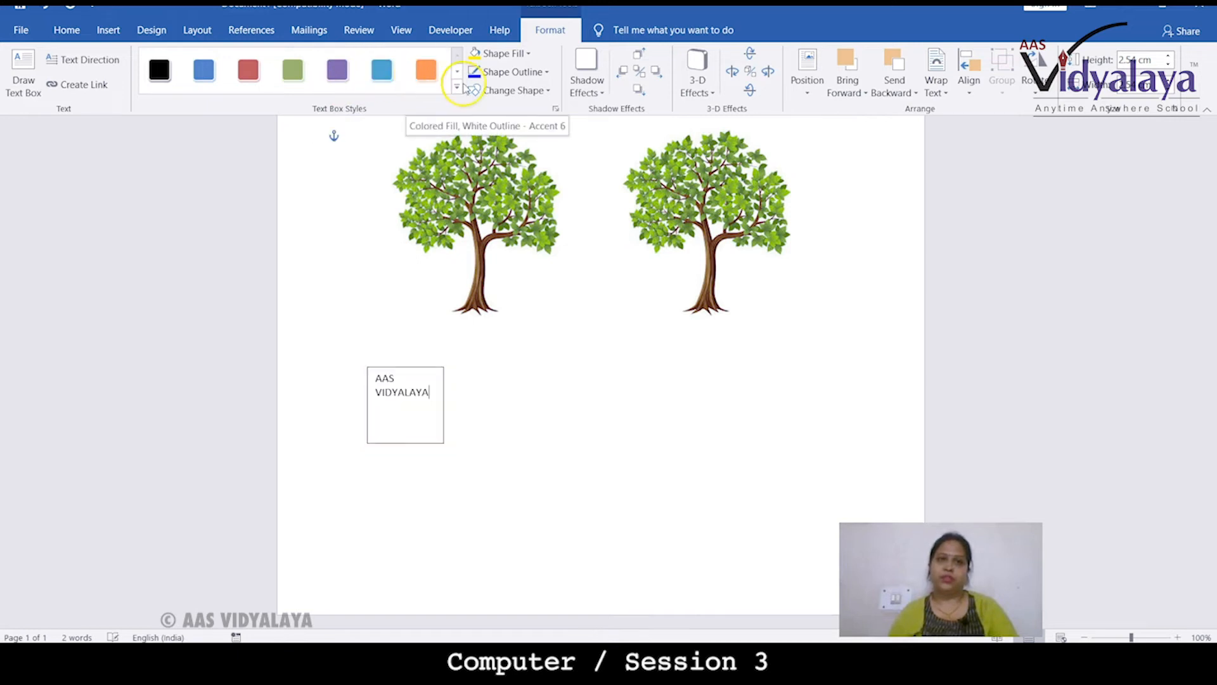
{"action": "left_click", "coordinate": [426, 73]}
{"action": "left_click", "coordinate": [456, 91]}
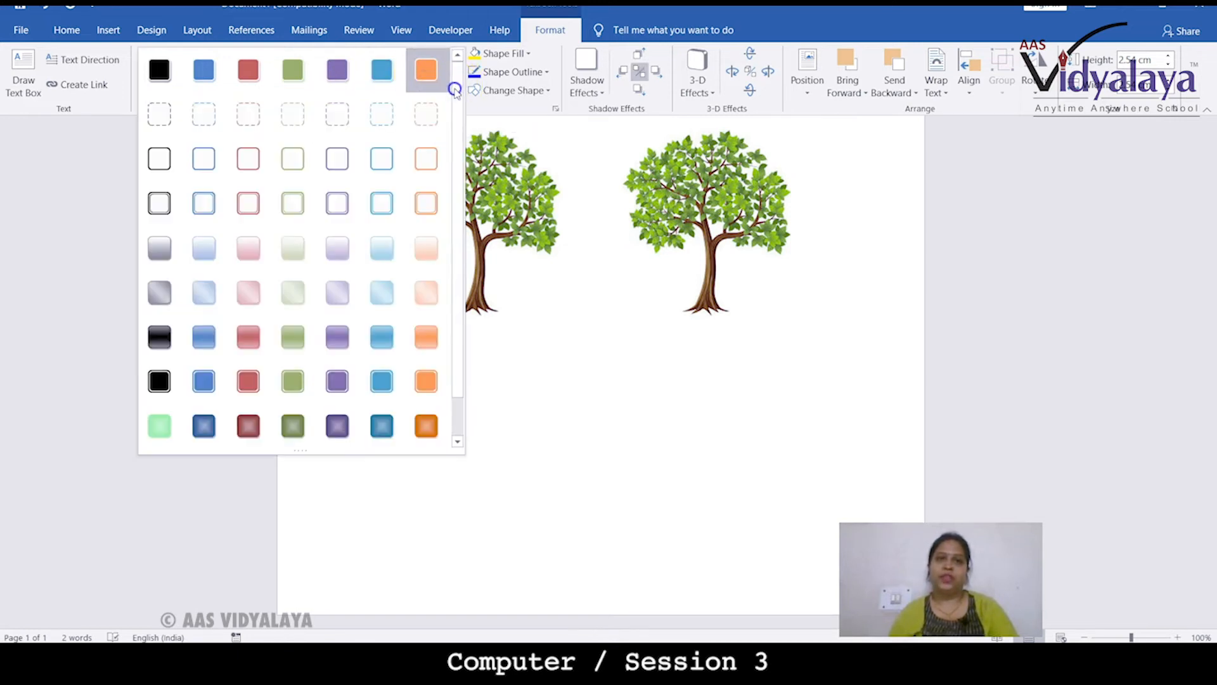
{"action": "left_click", "coordinate": [423, 337]}
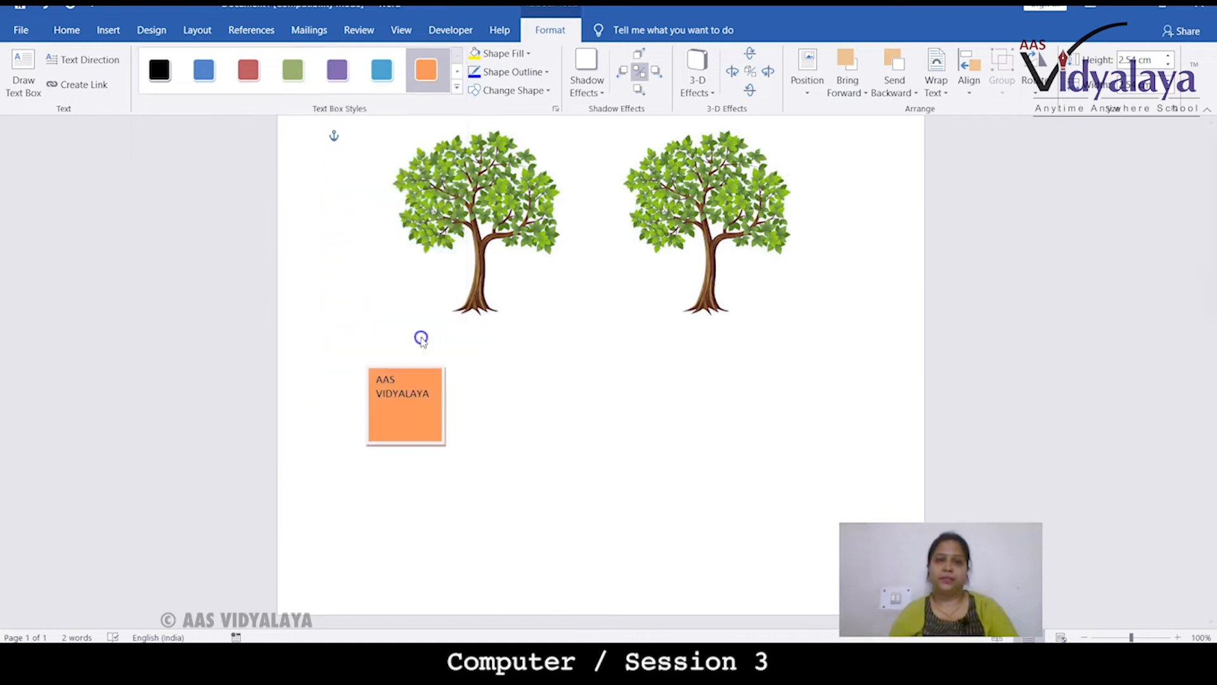
{"action": "left_click_drag", "start_coordinate": [447, 446], "coordinate": [549, 466]}
Format the text box's text as black, bold and 16 pt
{"action": "left_click", "coordinate": [399, 392]}
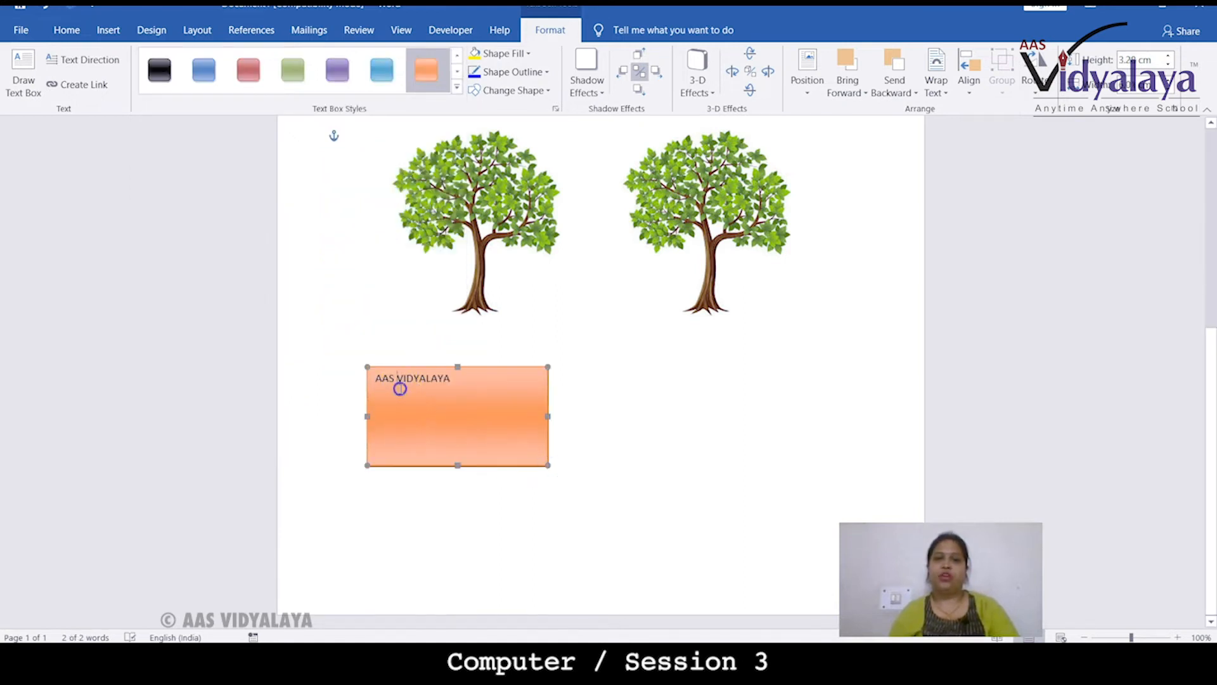
{"action": "left_click_drag", "start_coordinate": [456, 376], "coordinate": [361, 379]}
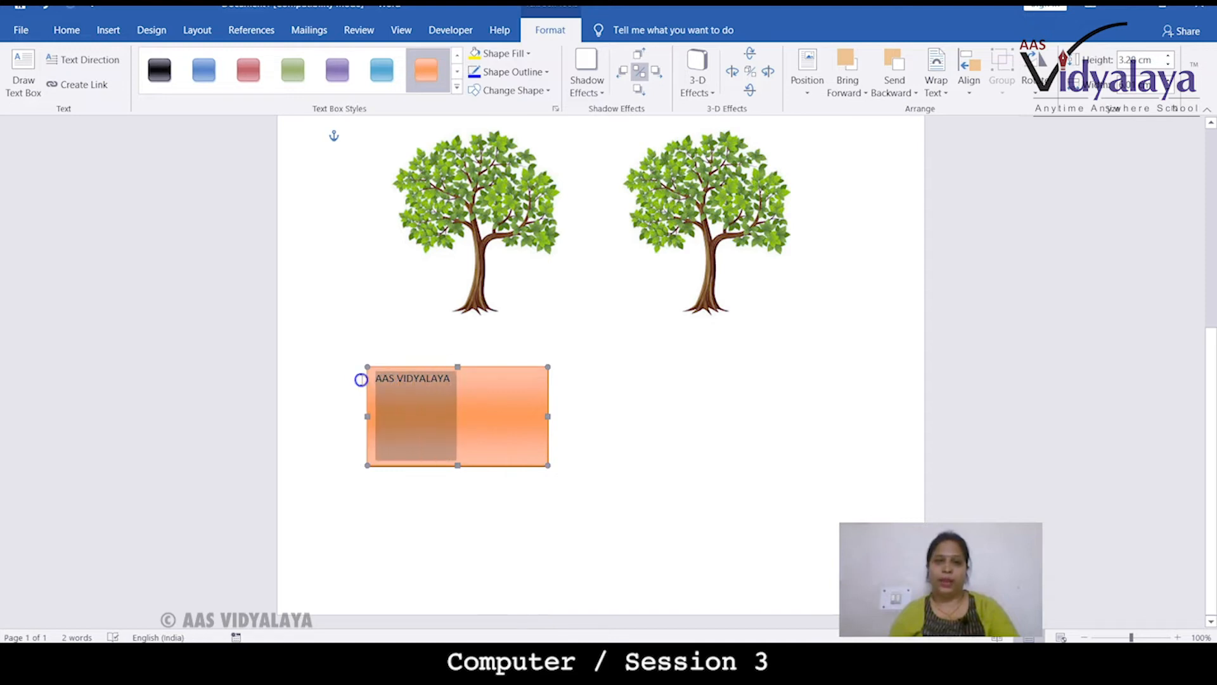
{"action": "left_click", "coordinate": [70, 30]}
{"action": "left_click", "coordinate": [321, 88]}
{"action": "left_click", "coordinate": [332, 85]}
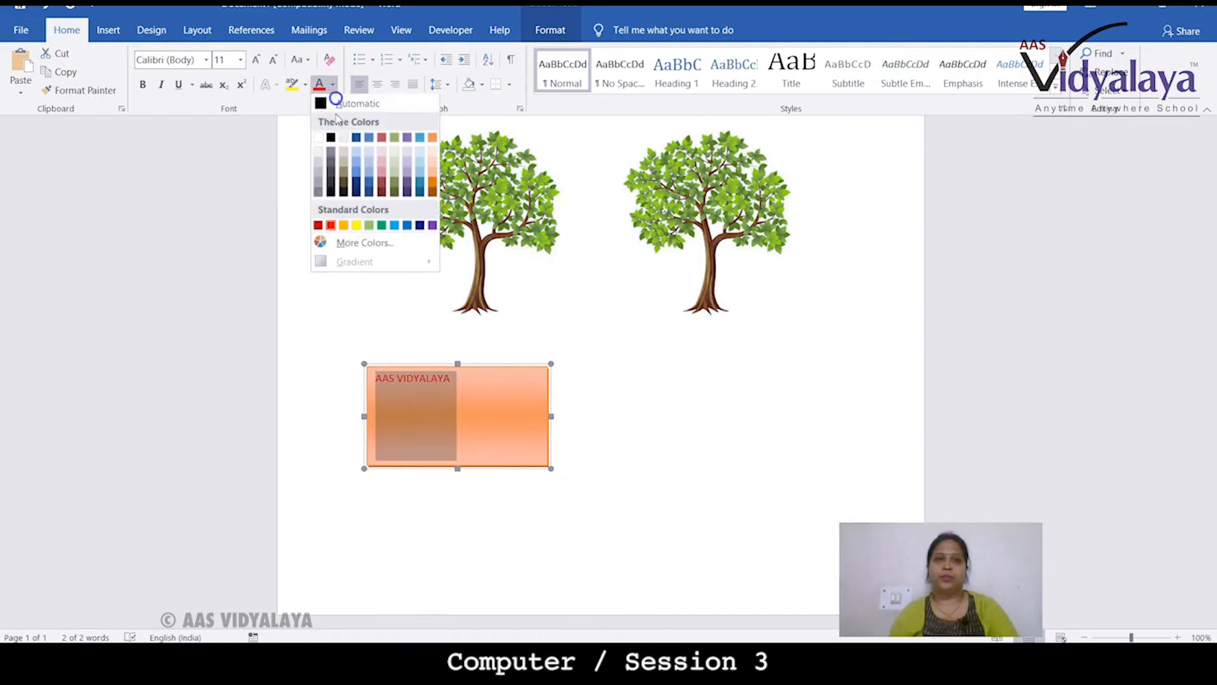
{"action": "left_click", "coordinate": [335, 140]}
{"action": "left_click", "coordinate": [143, 84]}
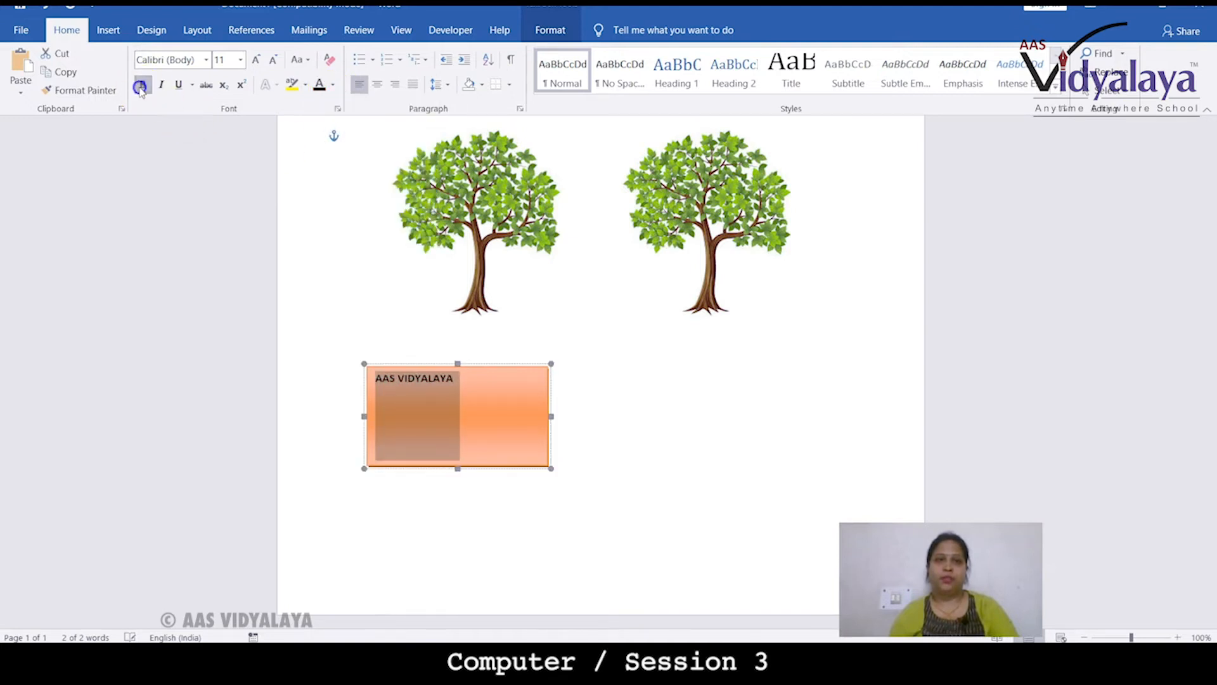
{"action": "left_click", "coordinate": [254, 62]}
{"action": "left_click", "coordinate": [254, 61]}
{"action": "left_click", "coordinate": [254, 62]}
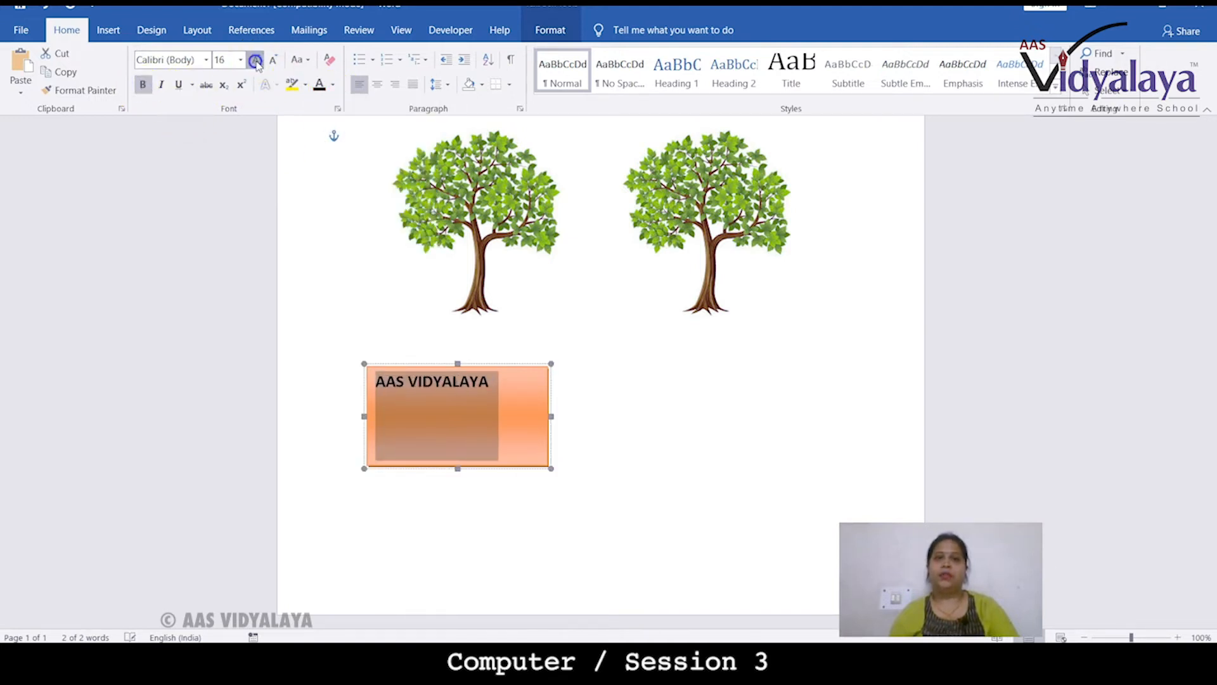
Increase the text box's font size to 18 pt
{"action": "left_click", "coordinate": [254, 61]}
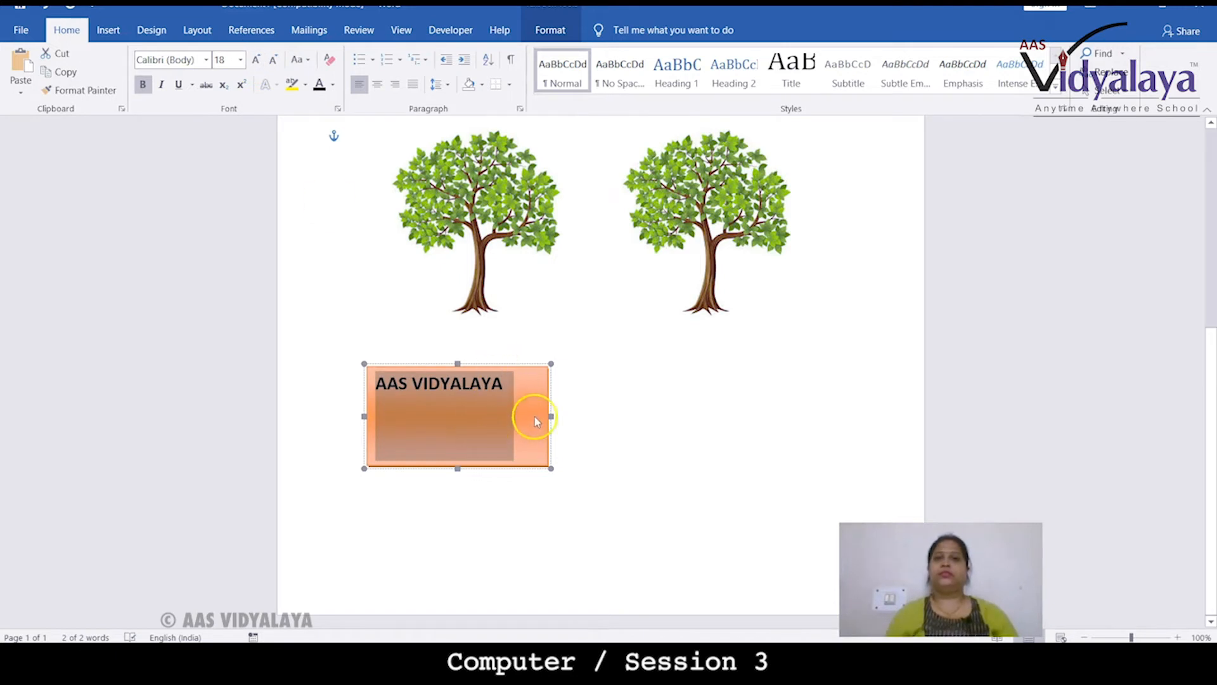
{"action": "left_click", "coordinate": [534, 417]}
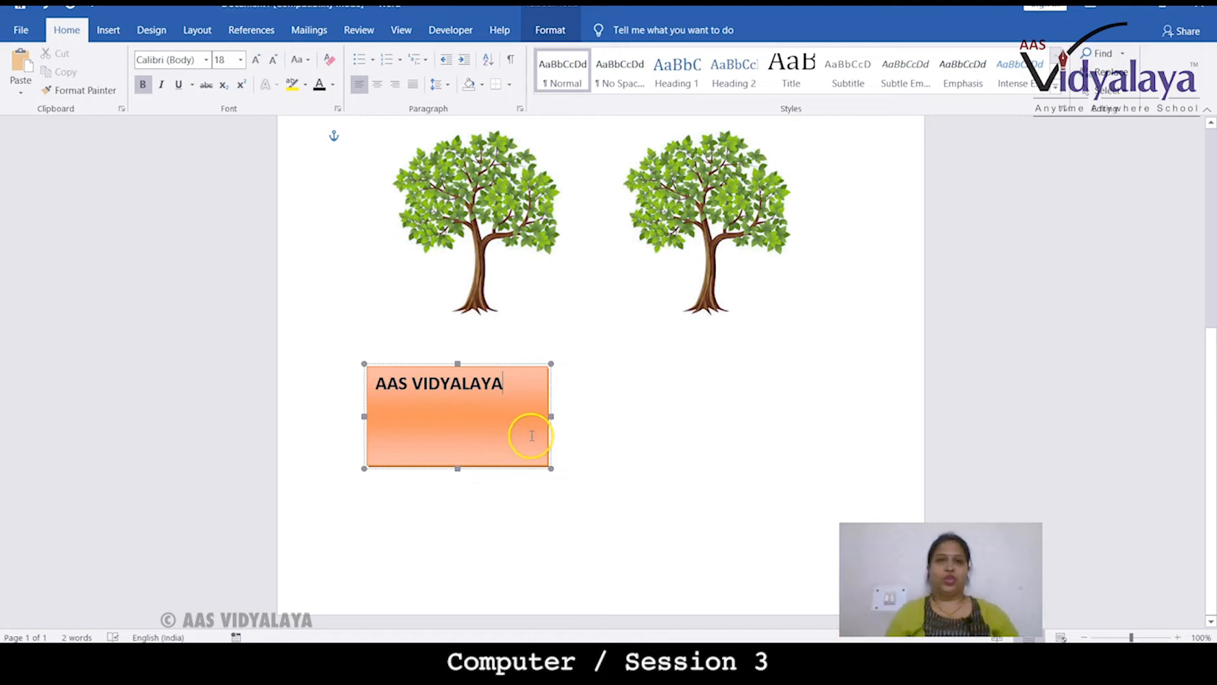
{"action": "left_click", "coordinate": [642, 406]}
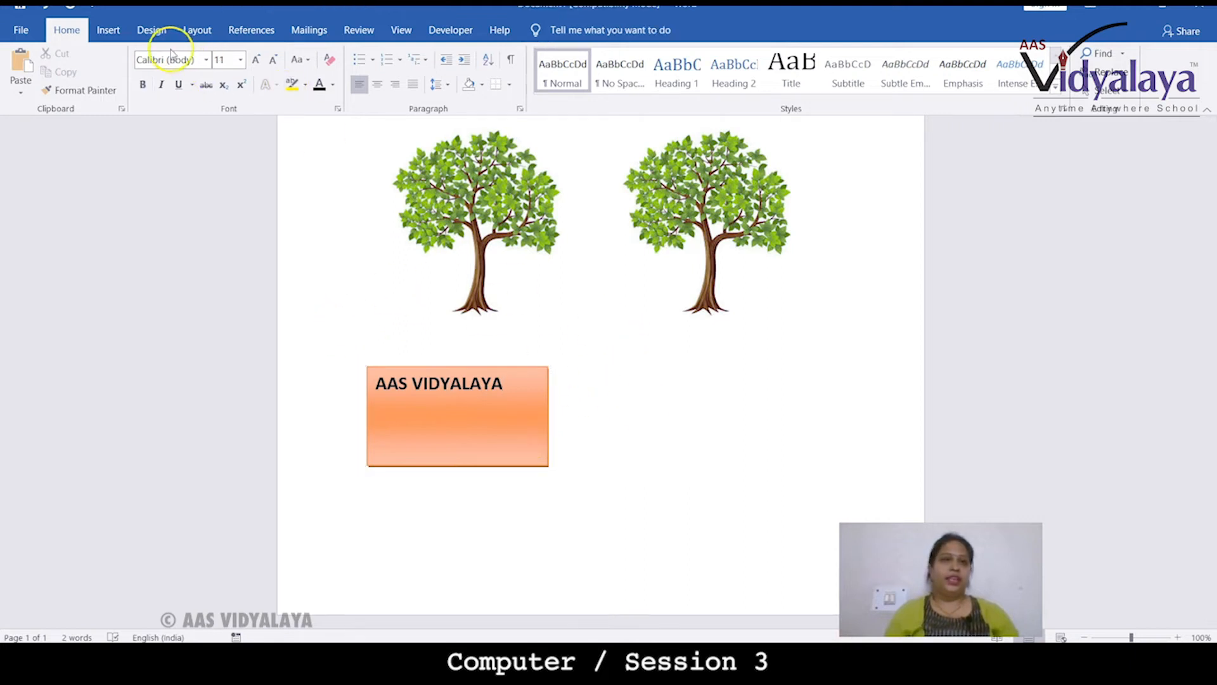
Draw a star shape below the right tree, beside the text box
{"action": "left_click", "coordinate": [107, 31]}
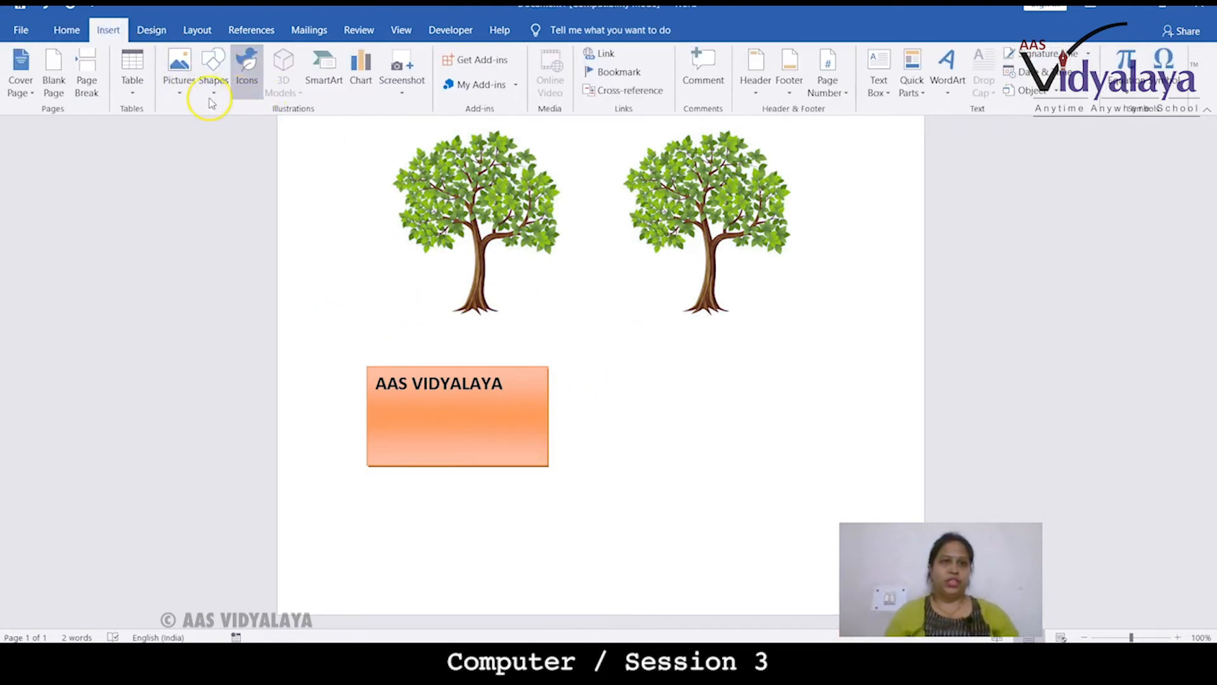
{"action": "left_click", "coordinate": [211, 92]}
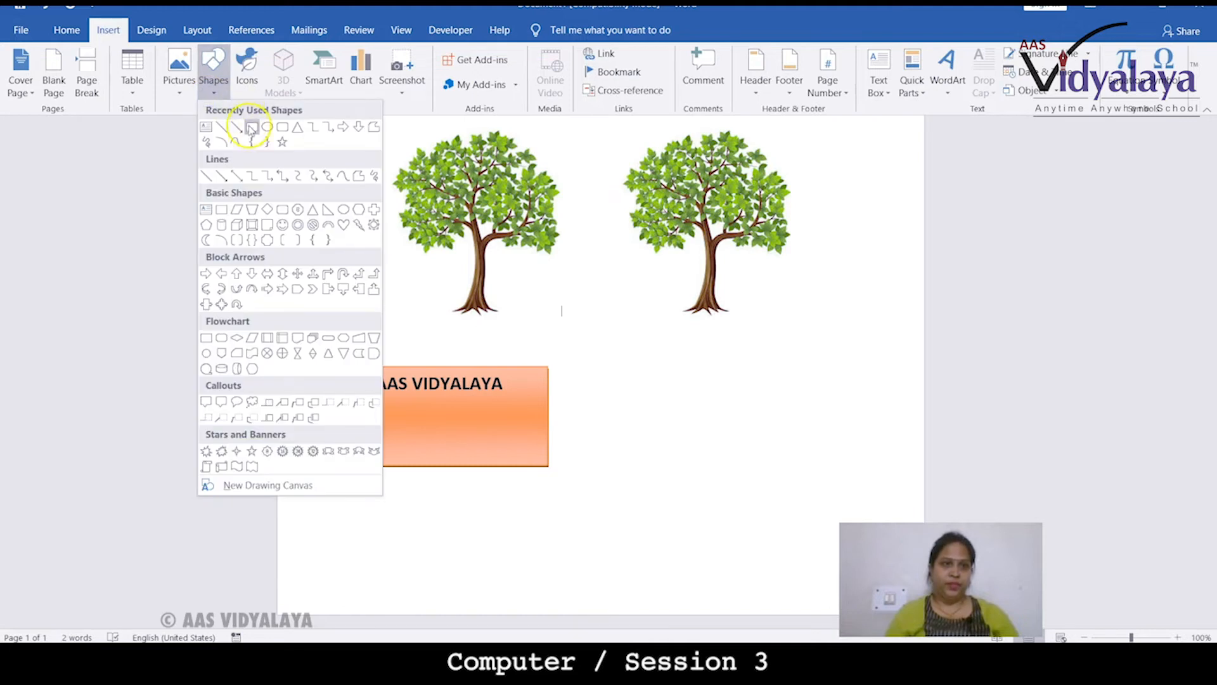
{"action": "left_click", "coordinate": [282, 142]}
{"action": "left_click_drag", "start_coordinate": [627, 367], "coordinate": [790, 509]}
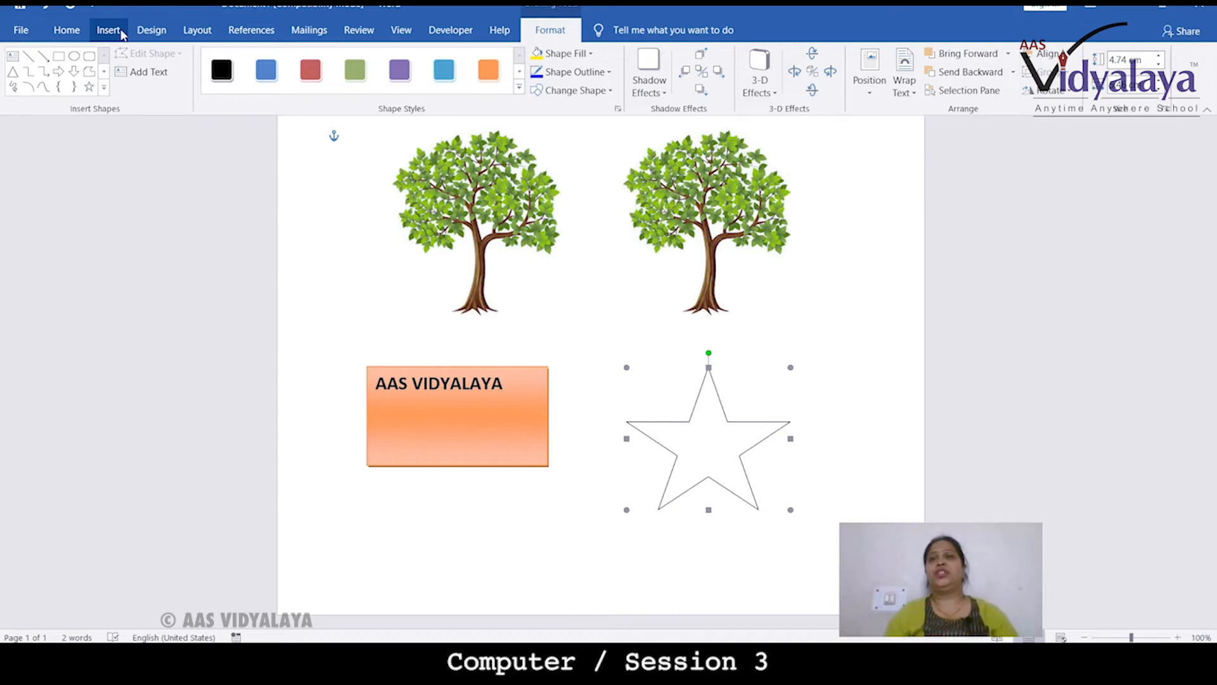
Fill the star with green
{"action": "left_click", "coordinate": [584, 54]}
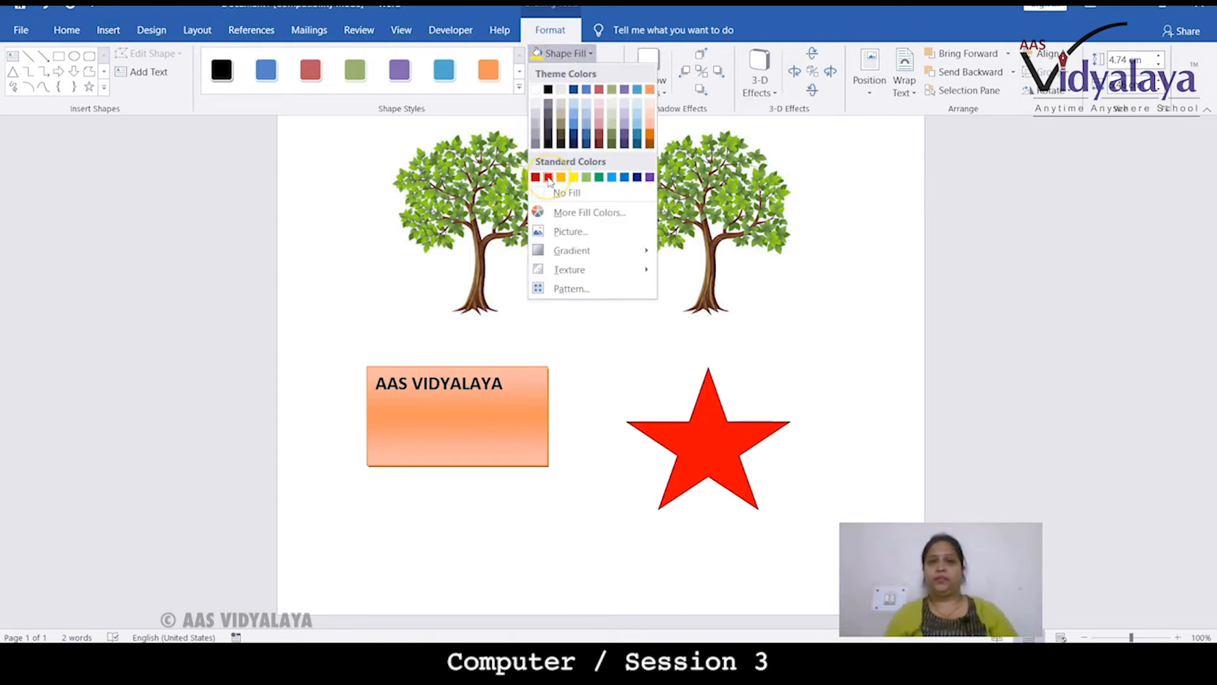
{"action": "left_click", "coordinate": [599, 180]}
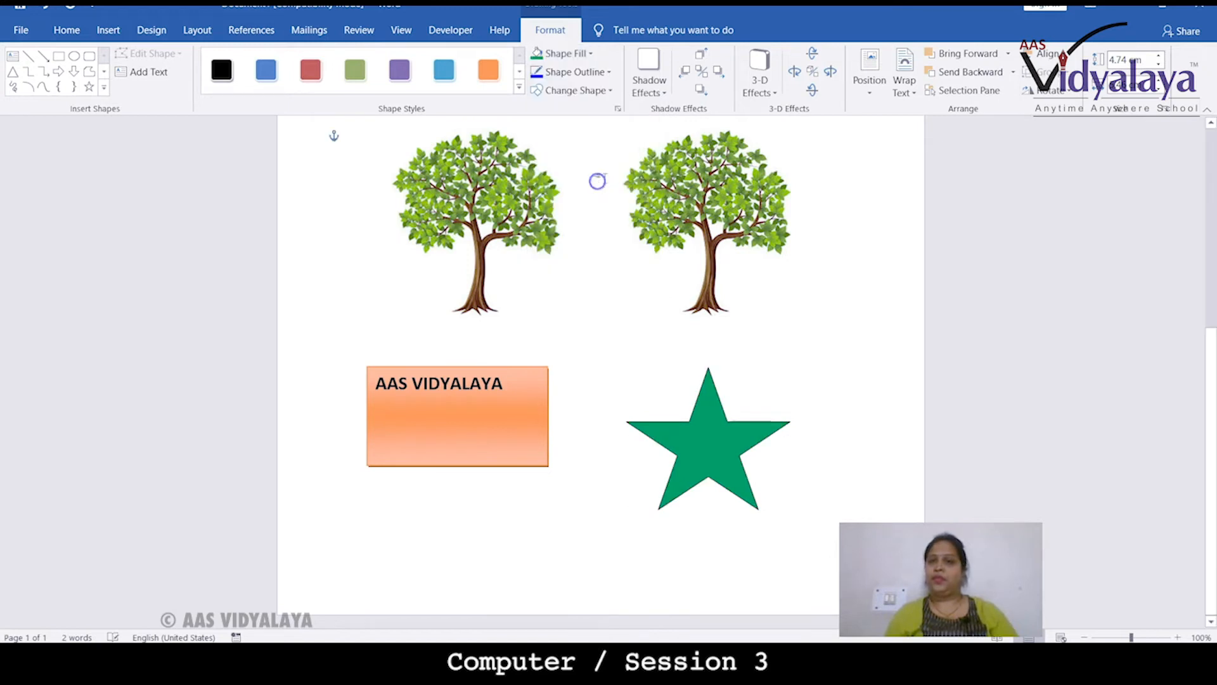
Give the star a black outline with a 6 pt weight
{"action": "left_click", "coordinate": [584, 73]}
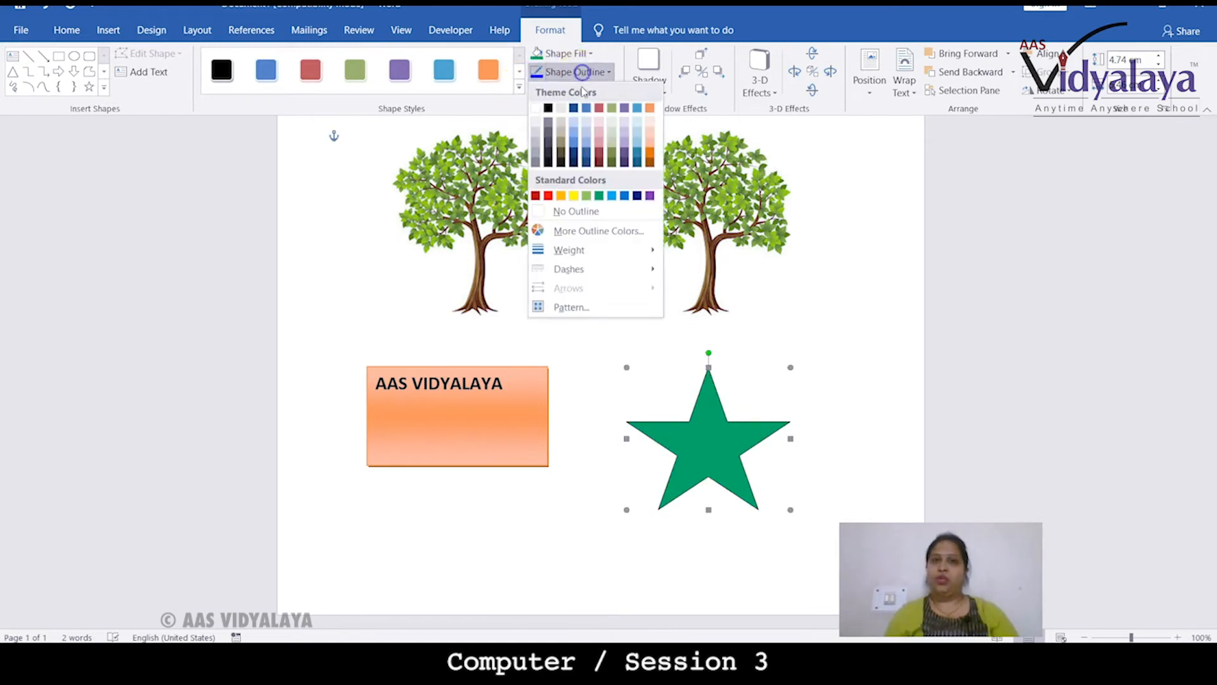
{"action": "left_click", "coordinate": [549, 109]}
{"action": "left_click", "coordinate": [554, 73]}
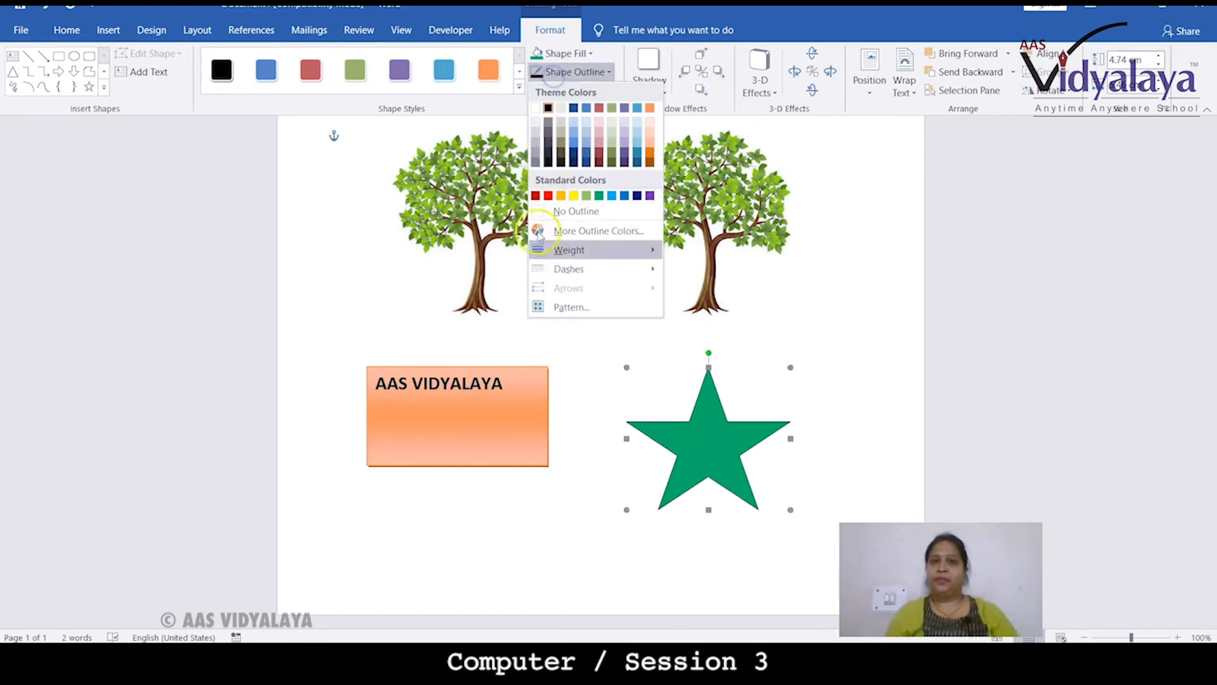
{"action": "mouse_move", "coordinate": [571, 269]}
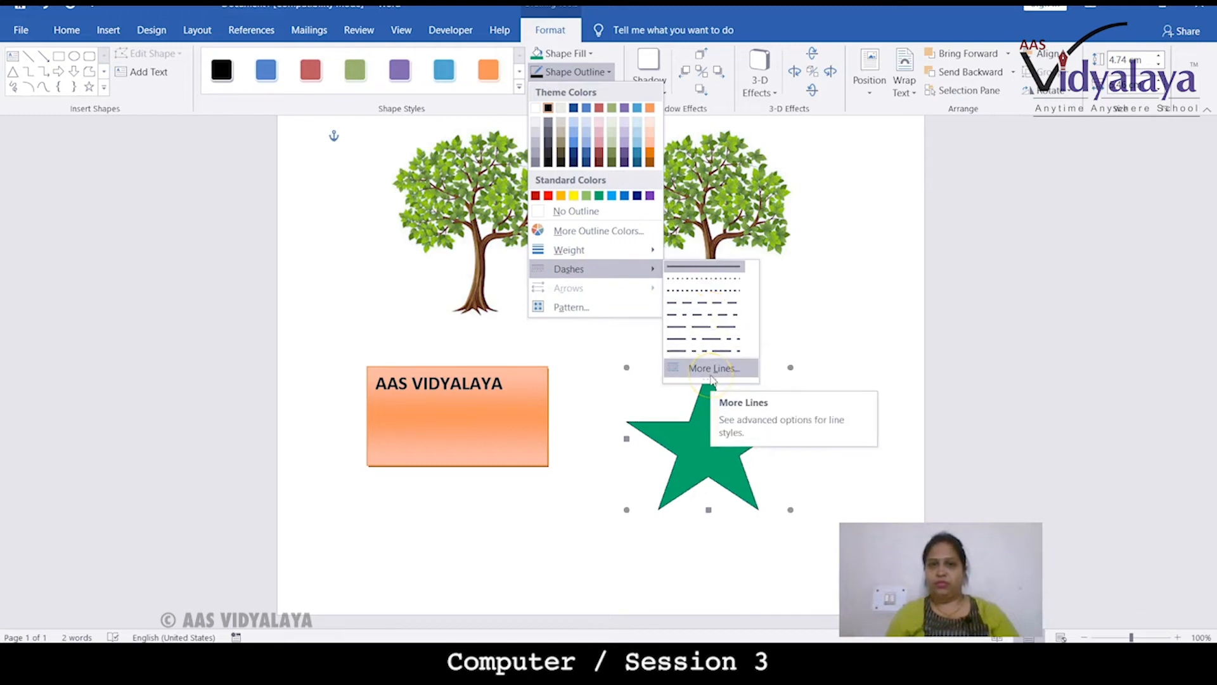
{"action": "mouse_move", "coordinate": [651, 256]}
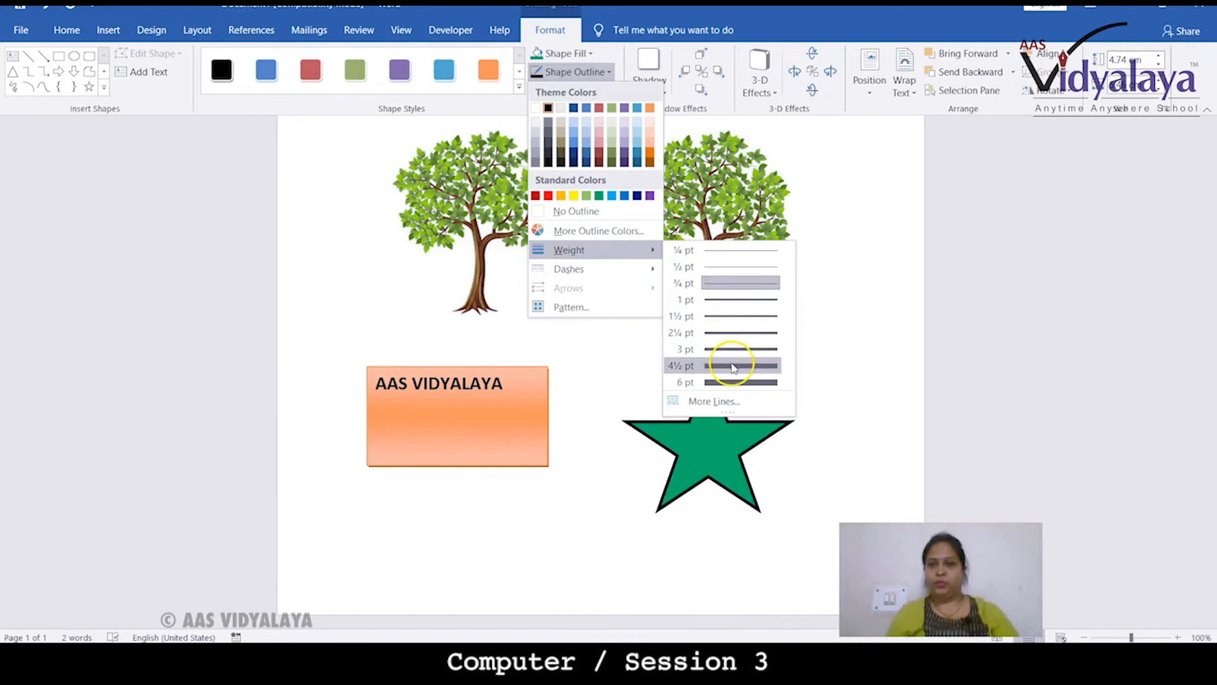
{"action": "left_click", "coordinate": [734, 384]}
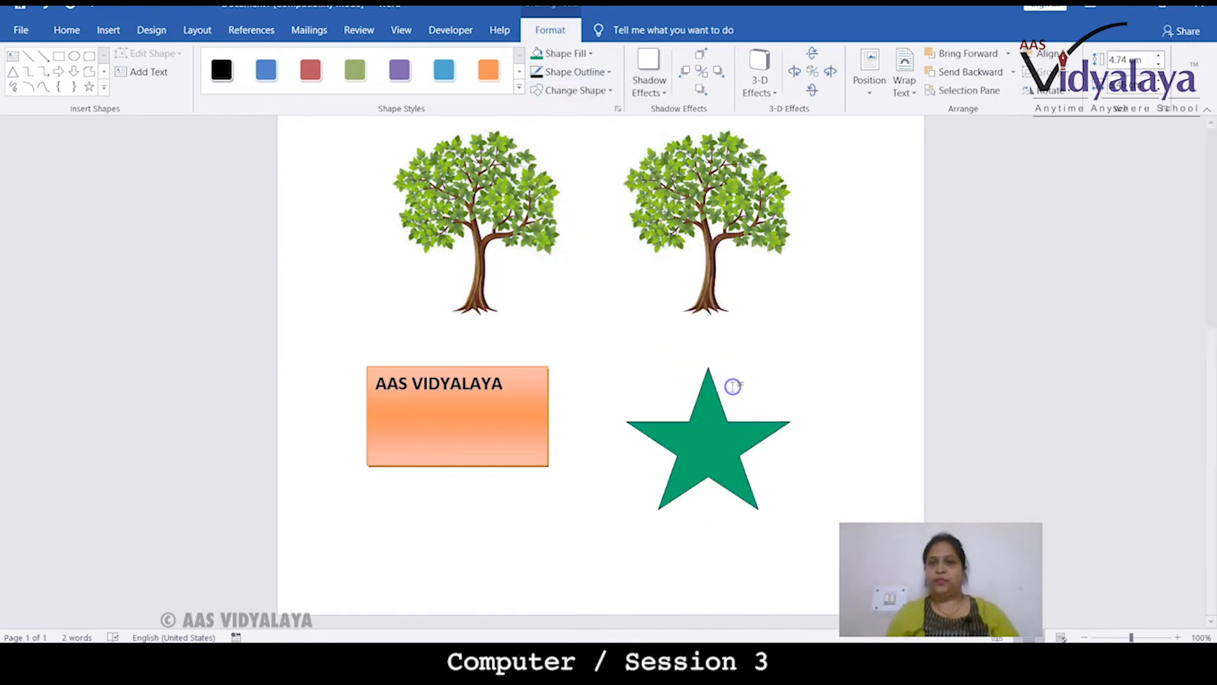
{"action": "left_click", "coordinate": [573, 324]}
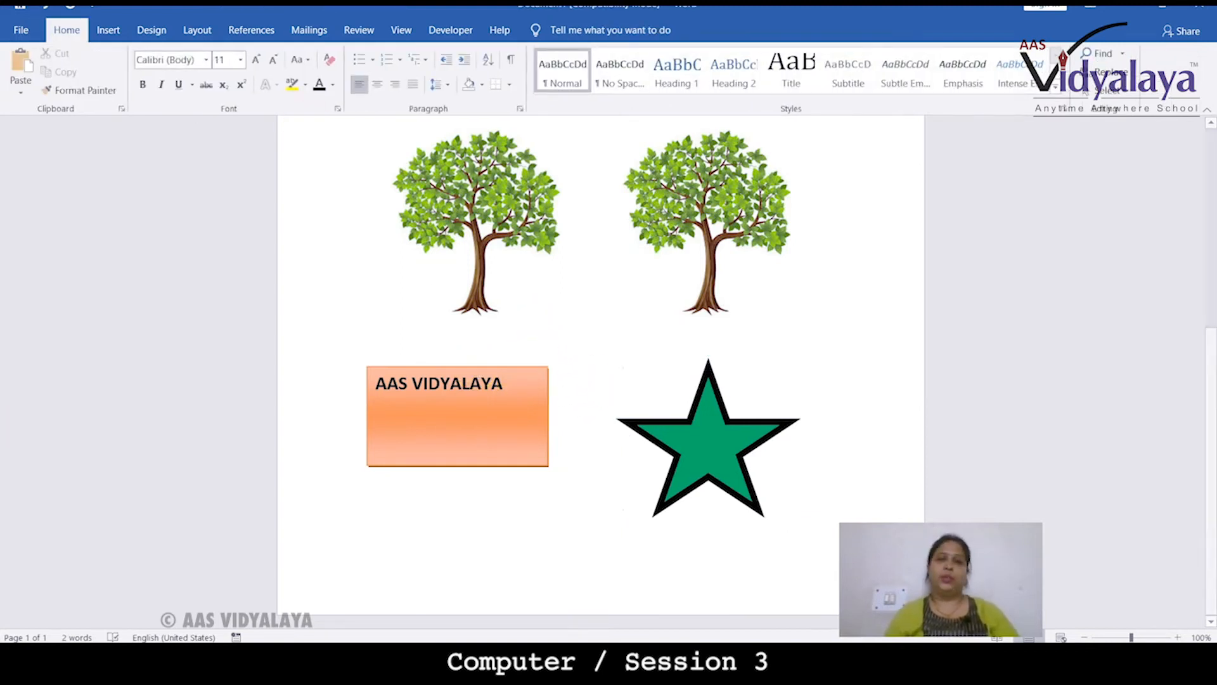
Draw a thought-cloud callout below the text box and adjust its position
{"action": "mouse_move", "coordinate": [617, 655]}
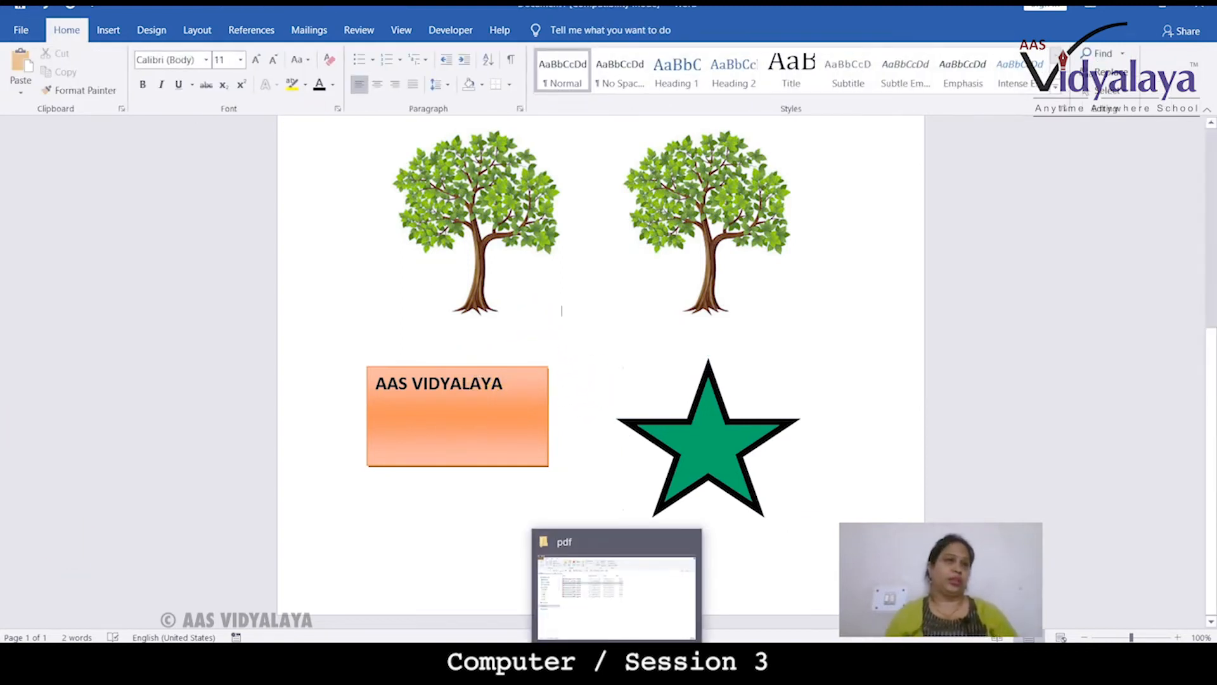
{"action": "left_click", "coordinate": [108, 30]}
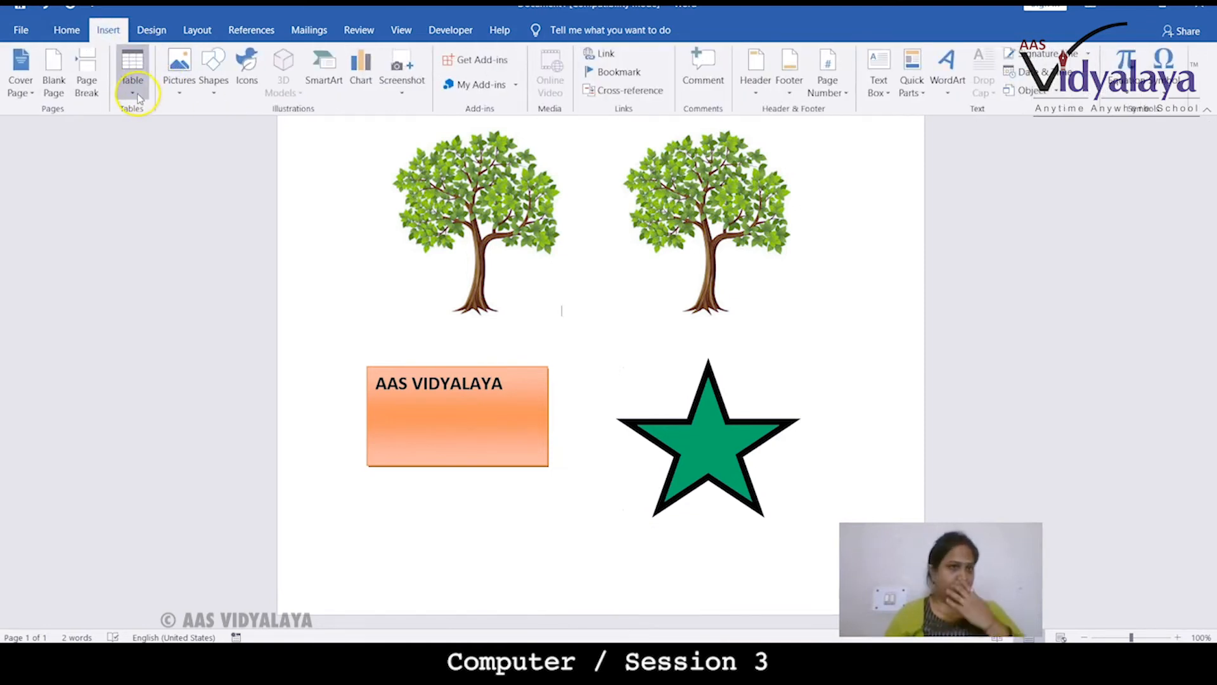
{"action": "left_click", "coordinate": [214, 91]}
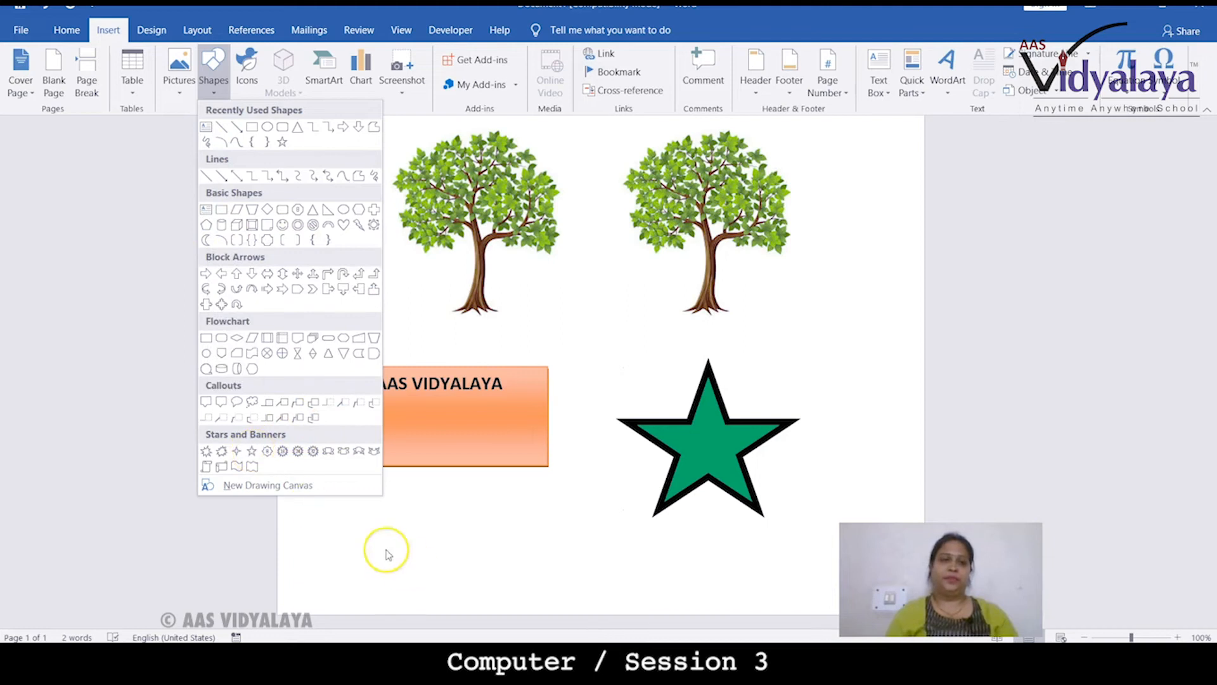
{"action": "left_click", "coordinate": [251, 402]}
{"action": "left_click_drag", "start_coordinate": [374, 508], "coordinate": [553, 582]}
{"action": "left_click_drag", "start_coordinate": [464, 515], "coordinate": [504, 493]}
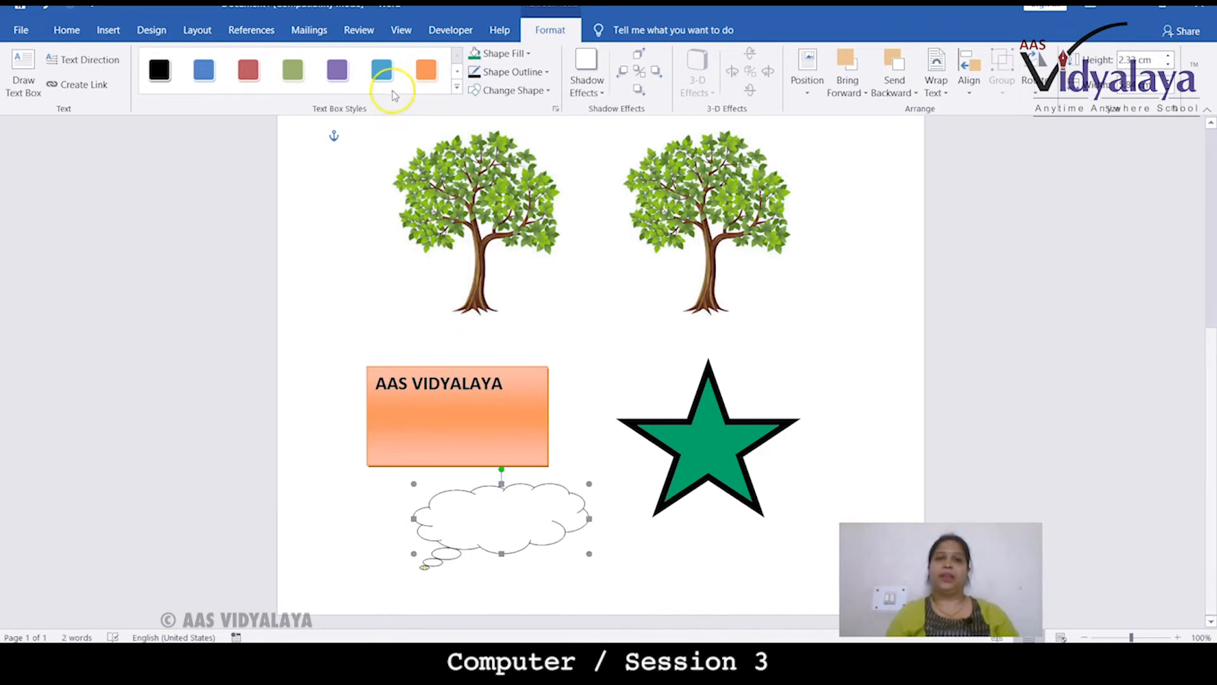
Apply the red shape style to the cloud callout
{"action": "left_click", "coordinate": [250, 69]}
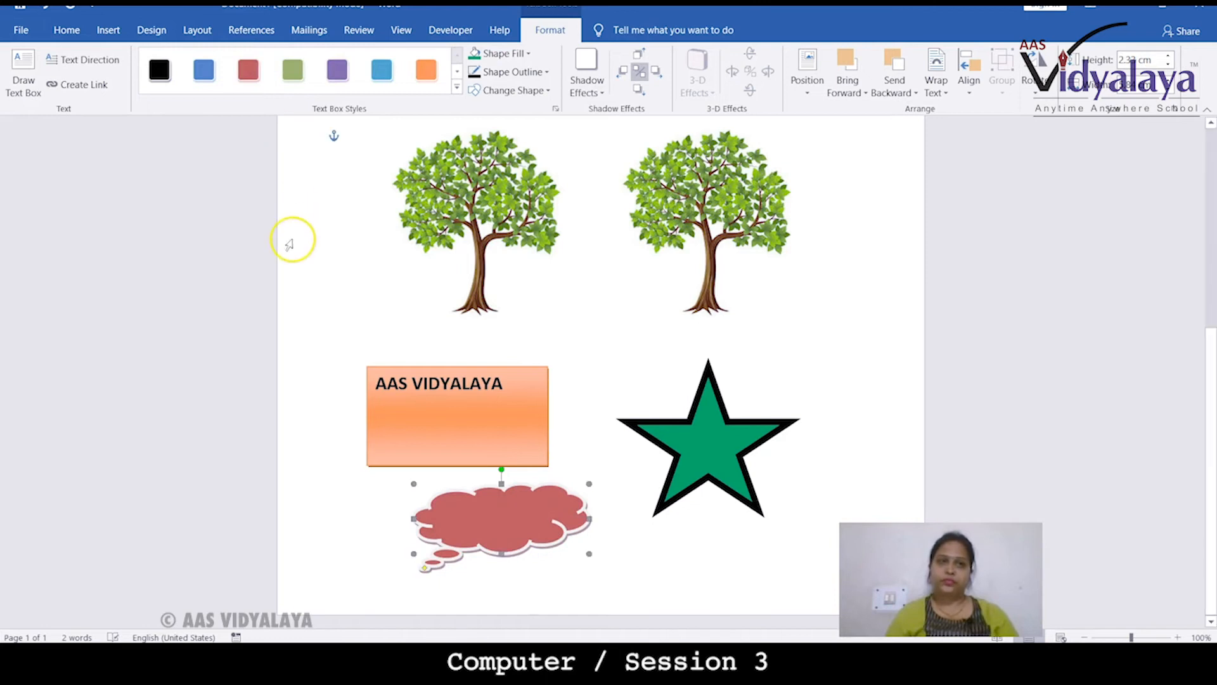
{"action": "left_click", "coordinate": [306, 321]}
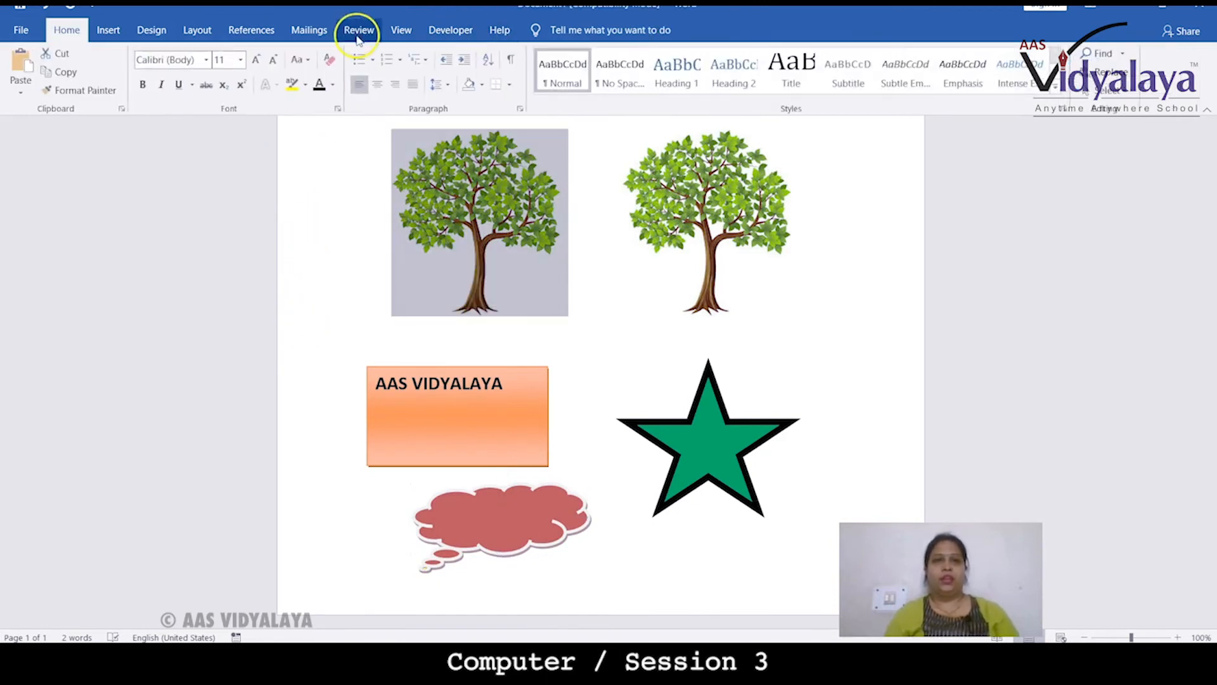
{"action": "left_click", "coordinate": [109, 30]}
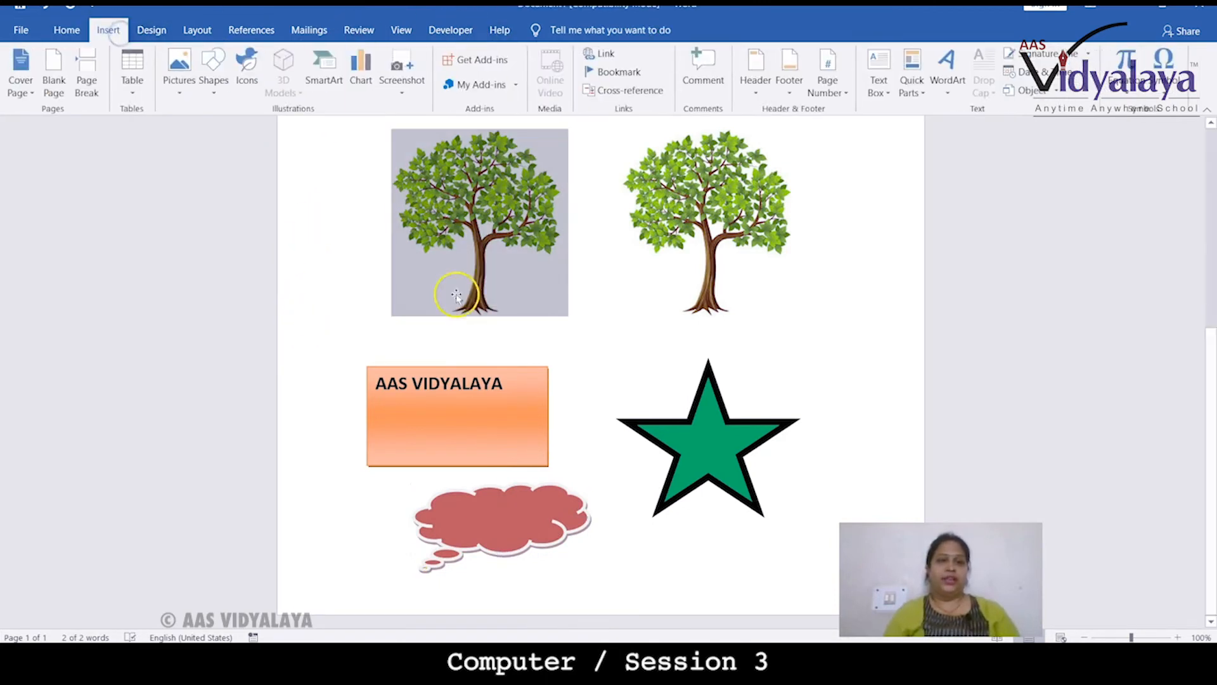
{"action": "left_click", "coordinate": [650, 572]}
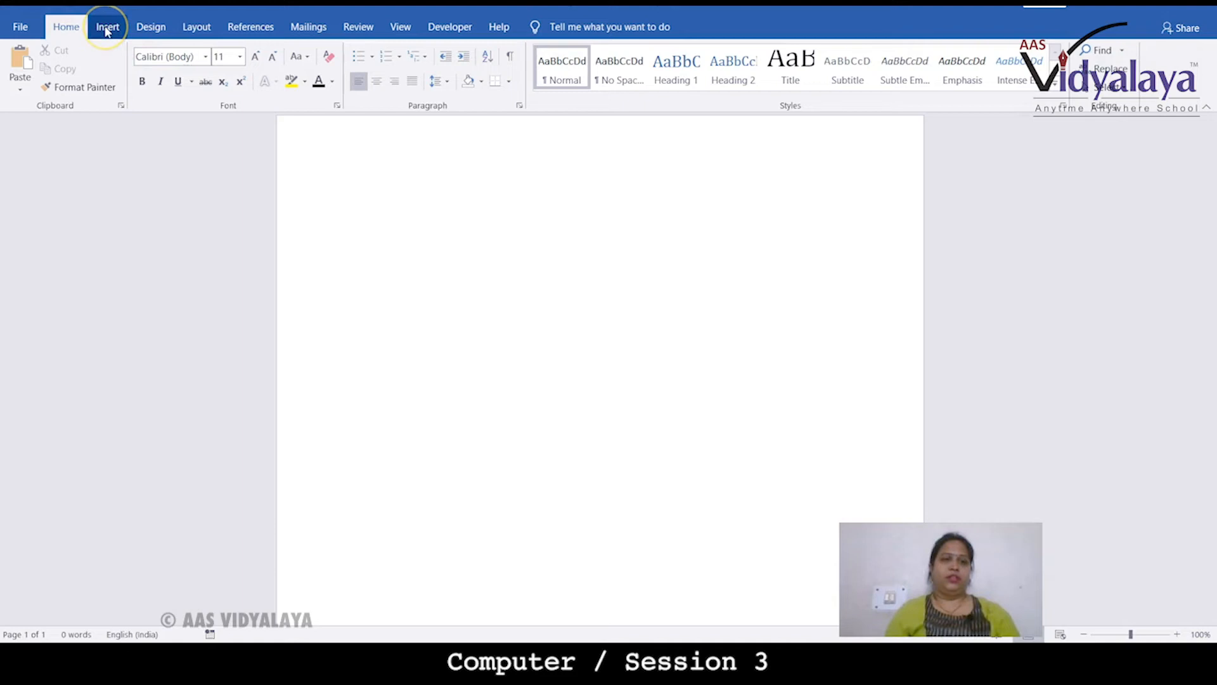
Insert the head-with-gears icon into the blank document
{"action": "left_click", "coordinate": [106, 28]}
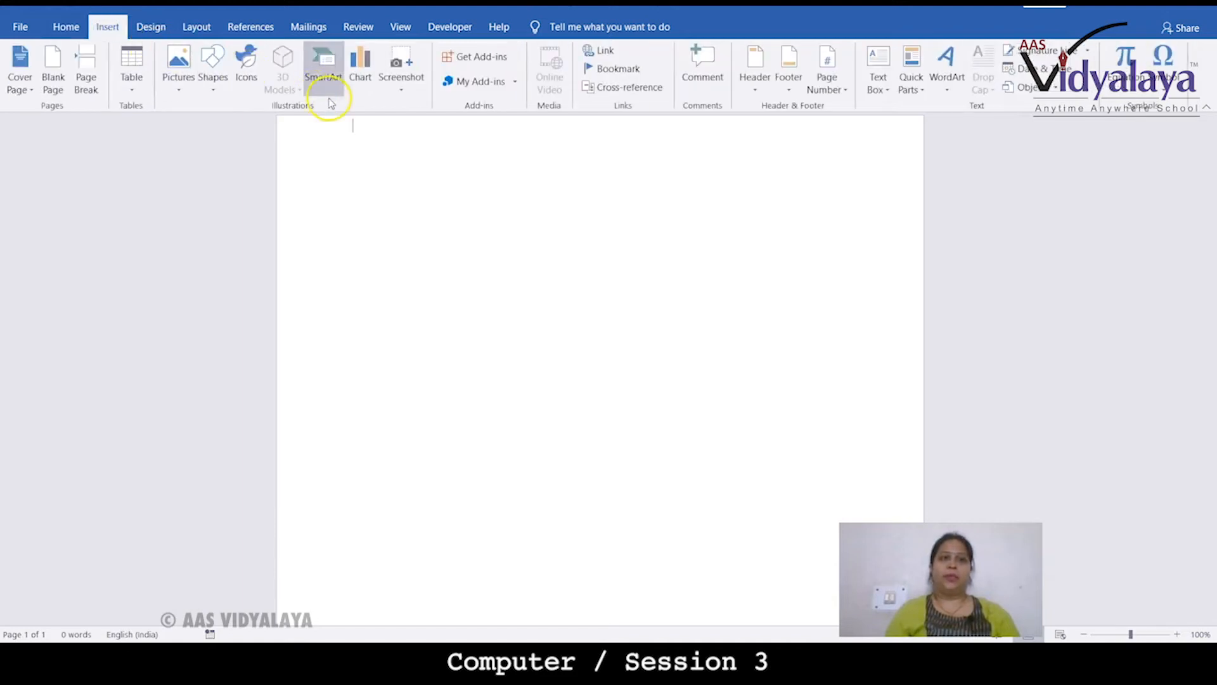
{"action": "left_click", "coordinate": [245, 75]}
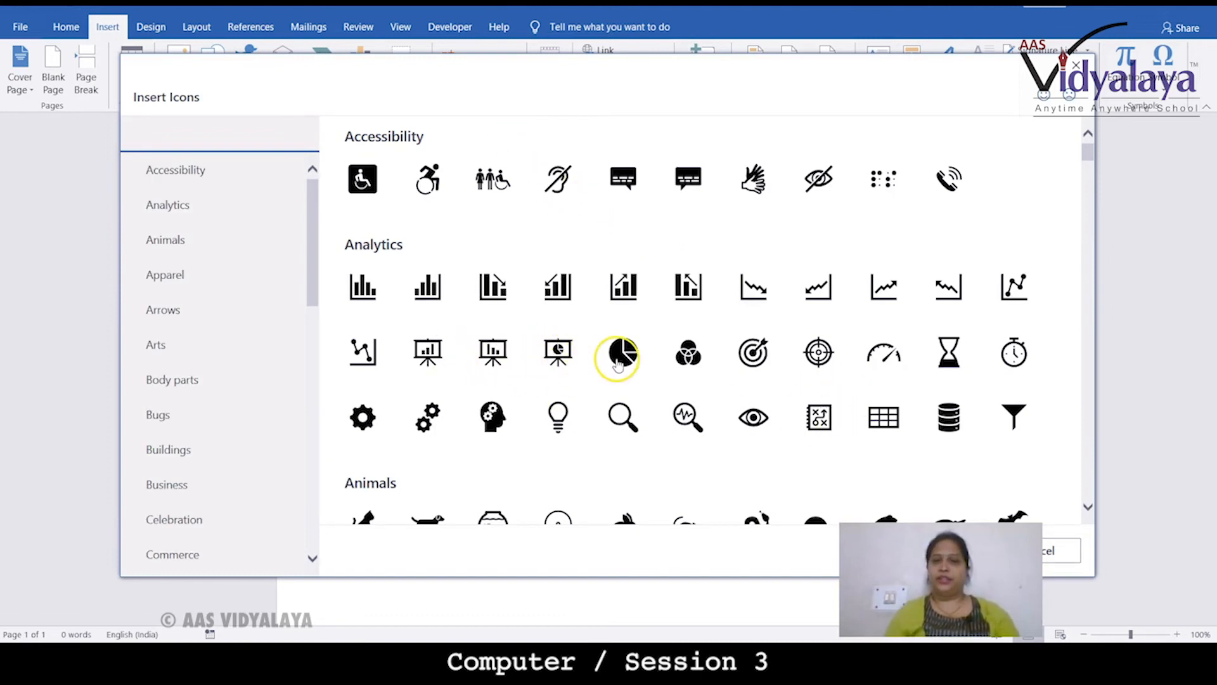
{"action": "left_click", "coordinate": [488, 415]}
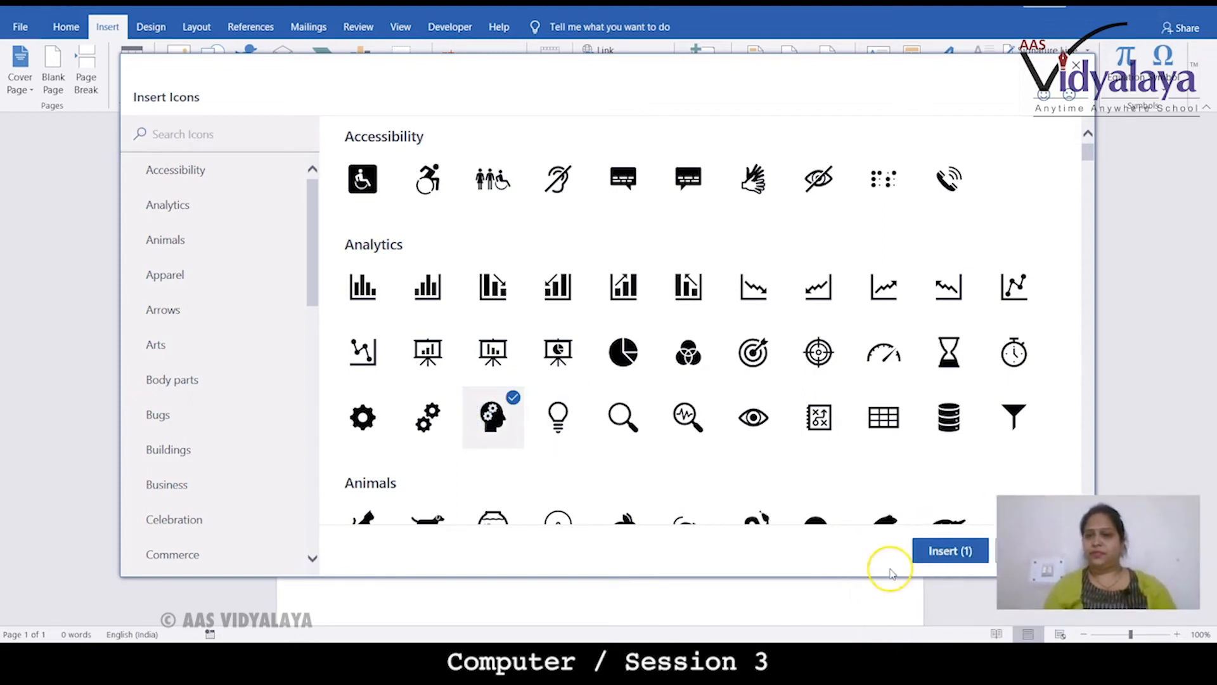
{"action": "left_click", "coordinate": [931, 555]}
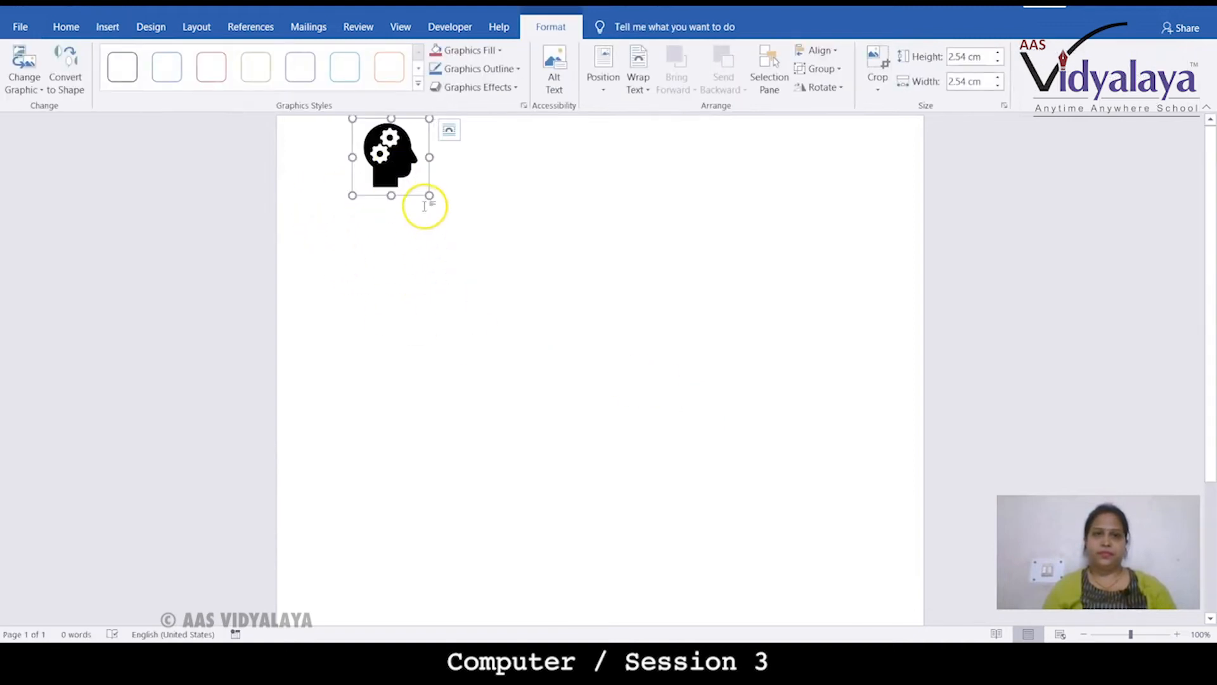
Set the icon to square text wrapping, enlarge it to about 8.68 cm, and reposition it
{"action": "left_click", "coordinate": [449, 129]}
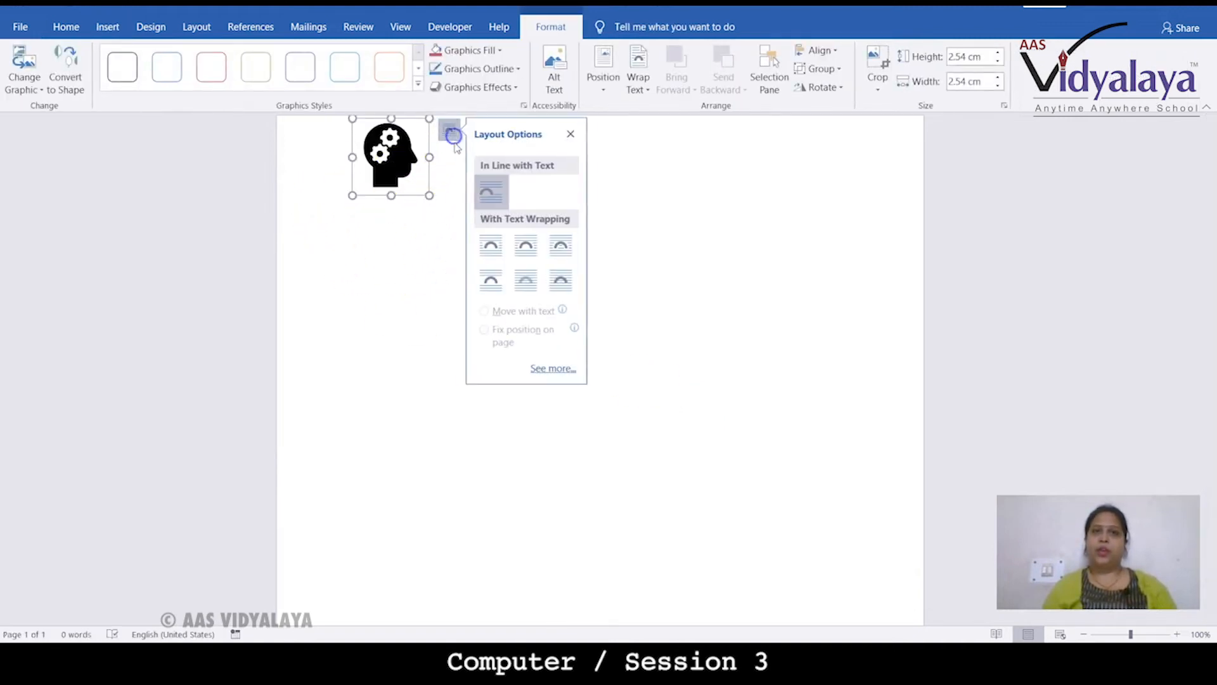
{"action": "left_click", "coordinate": [486, 247]}
{"action": "left_click_drag", "start_coordinate": [430, 195], "coordinate": [611, 367]}
{"action": "left_click_drag", "start_coordinate": [560, 280], "coordinate": [426, 306]}
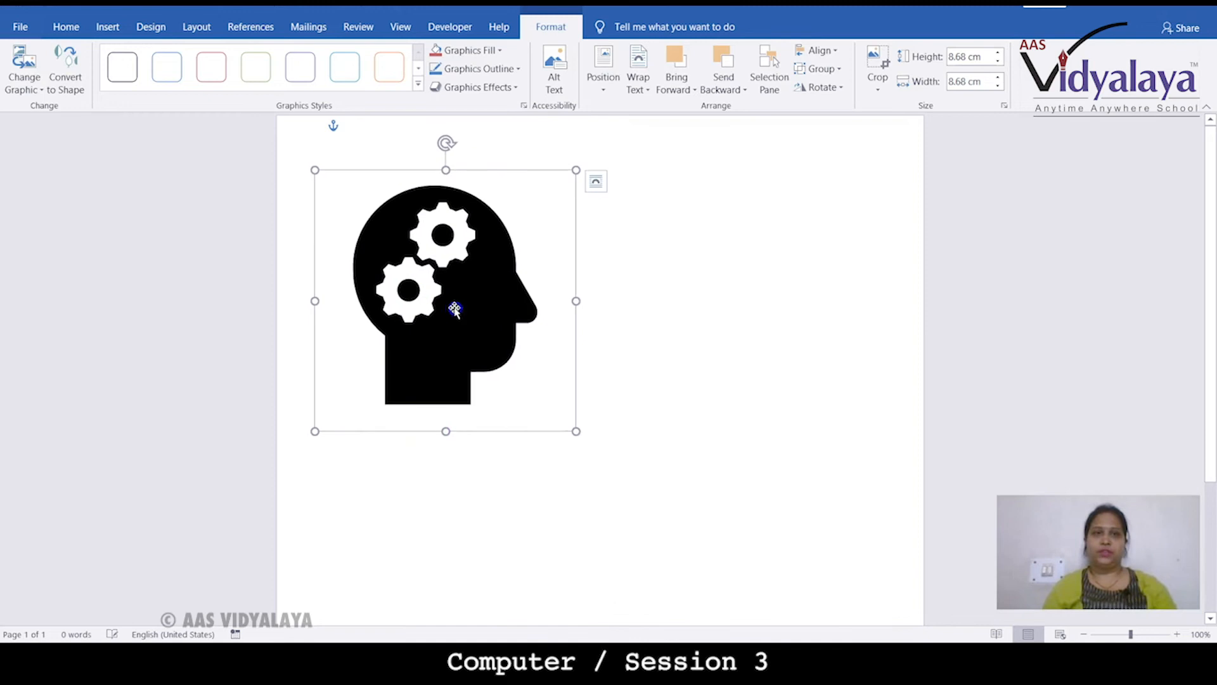
{"action": "left_click", "coordinate": [617, 329]}
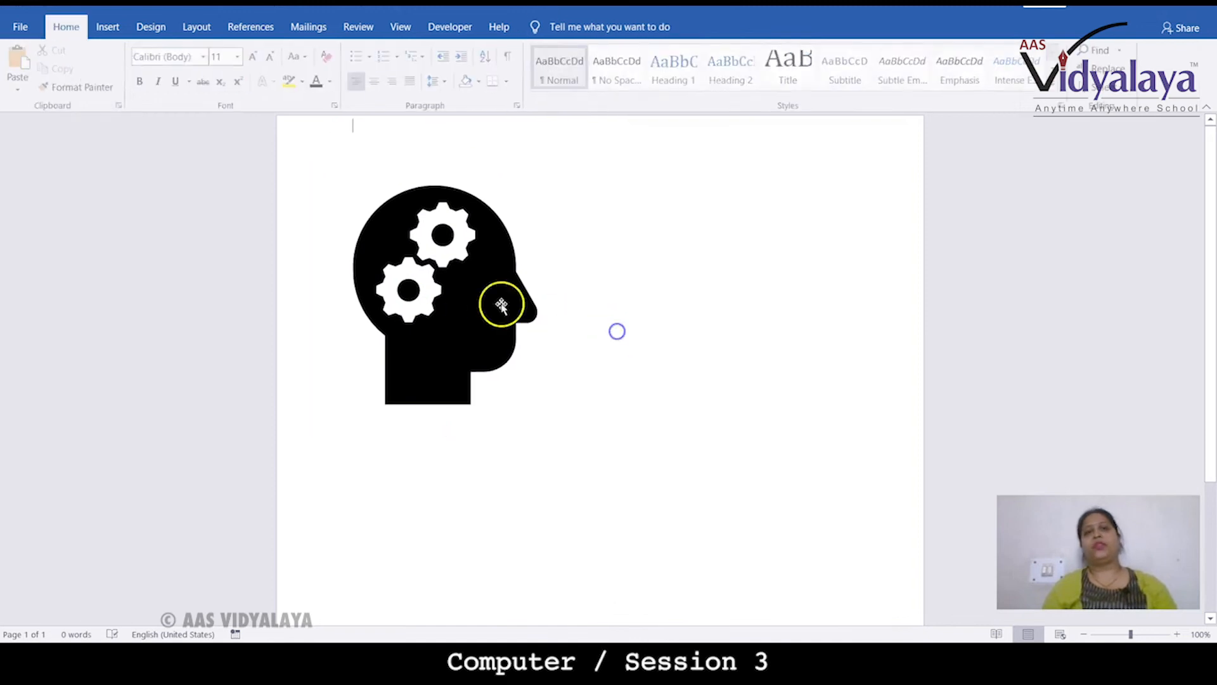
Insert an Organization Chart SmartArt graphic after browsing the List, Process and Cycle layouts
{"action": "left_click", "coordinate": [108, 27]}
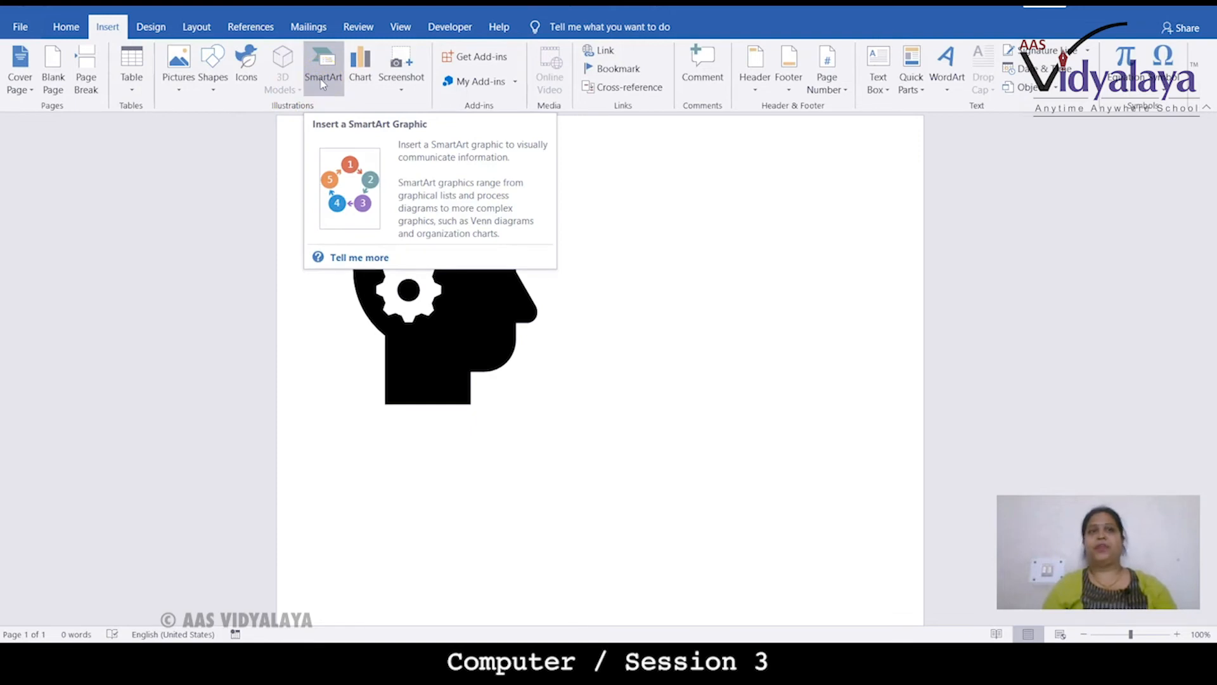
{"action": "left_click", "coordinate": [322, 82]}
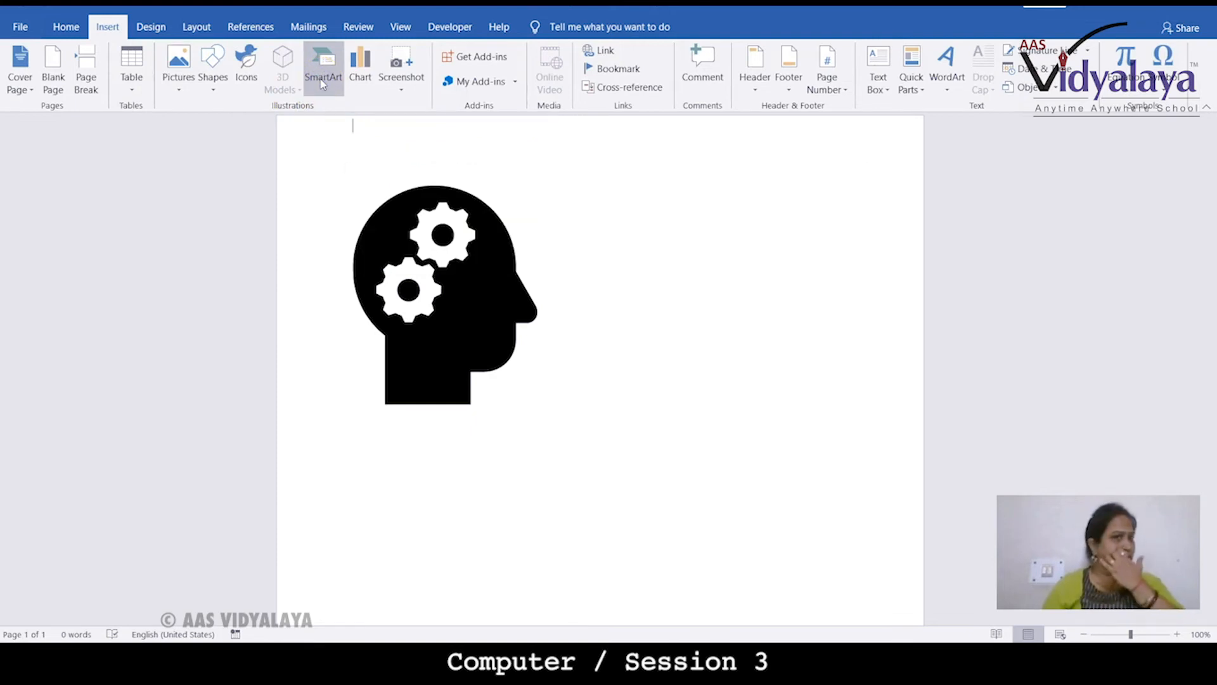
{"action": "left_click", "coordinate": [385, 222]}
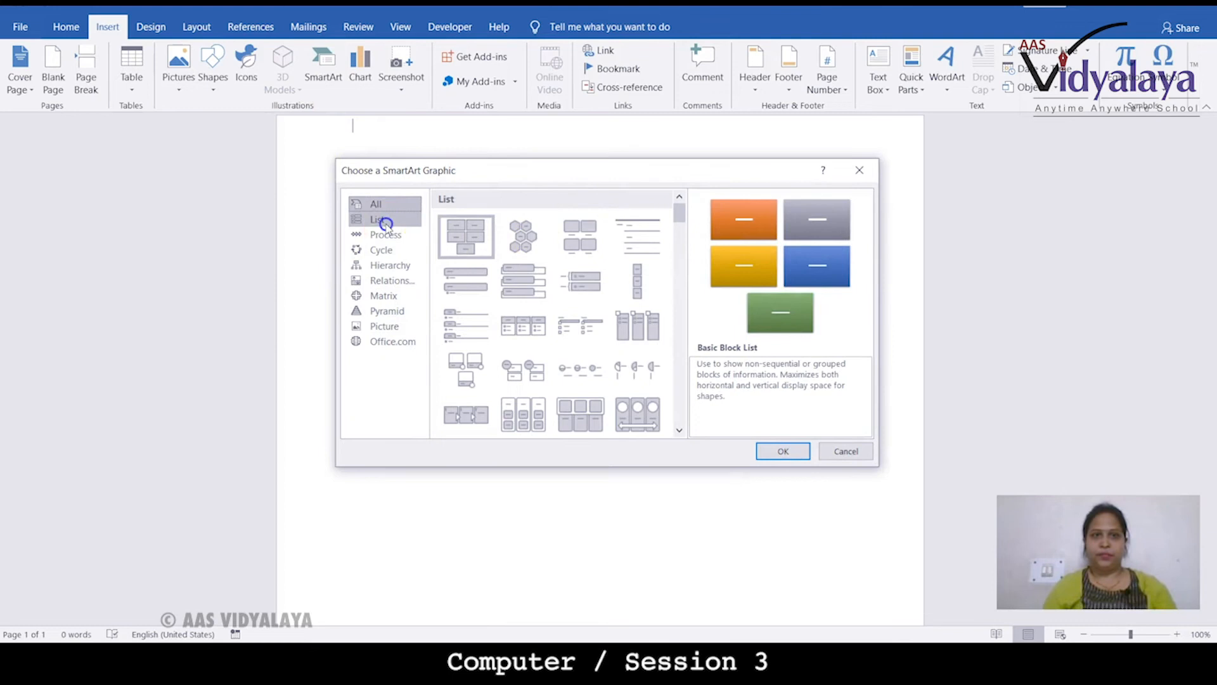
{"action": "left_click", "coordinate": [385, 235]}
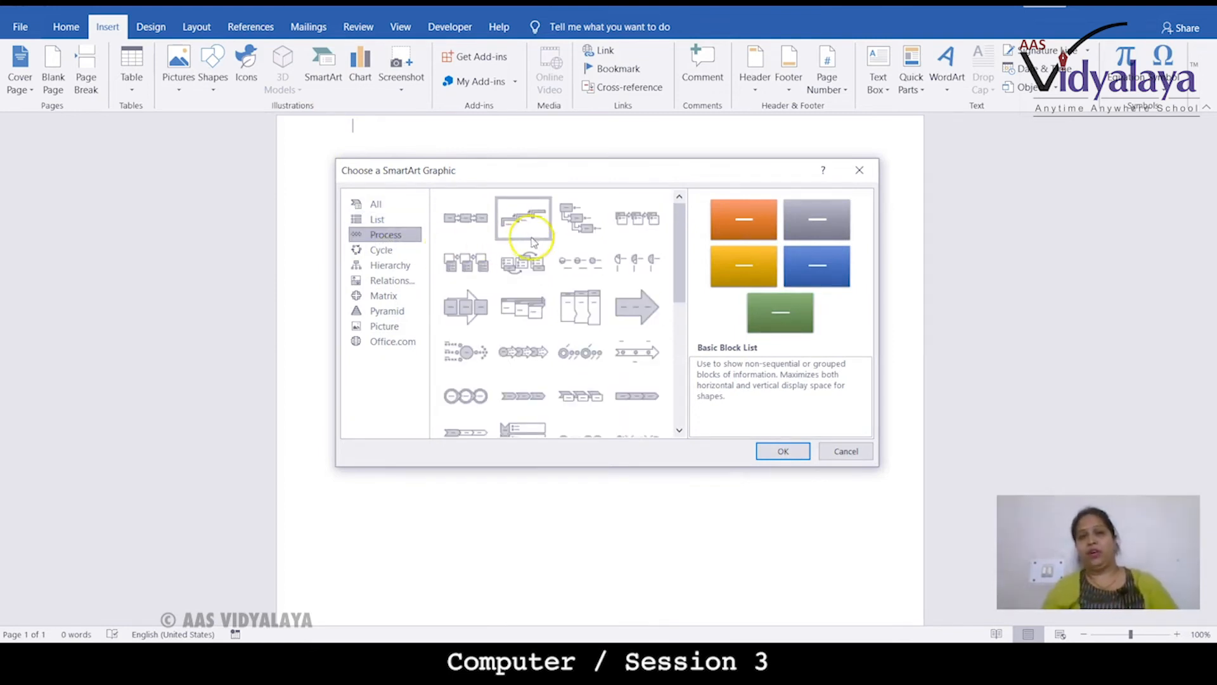
{"action": "left_click", "coordinate": [491, 254]}
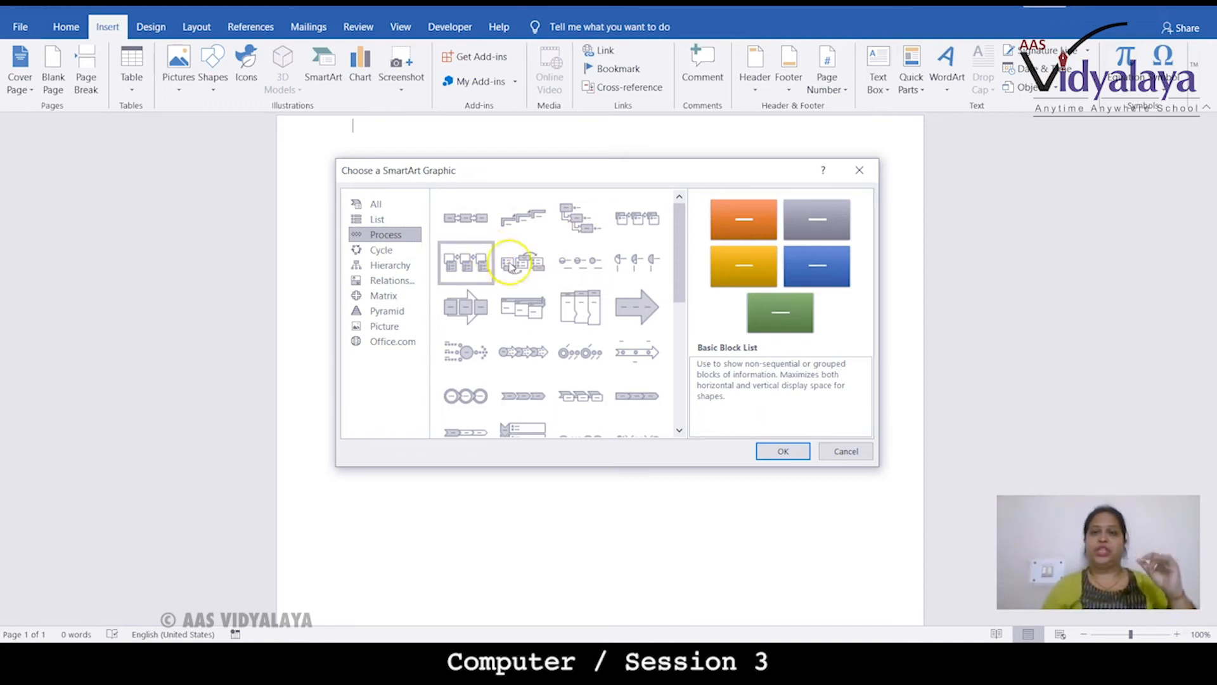
{"action": "left_click", "coordinate": [610, 336]}
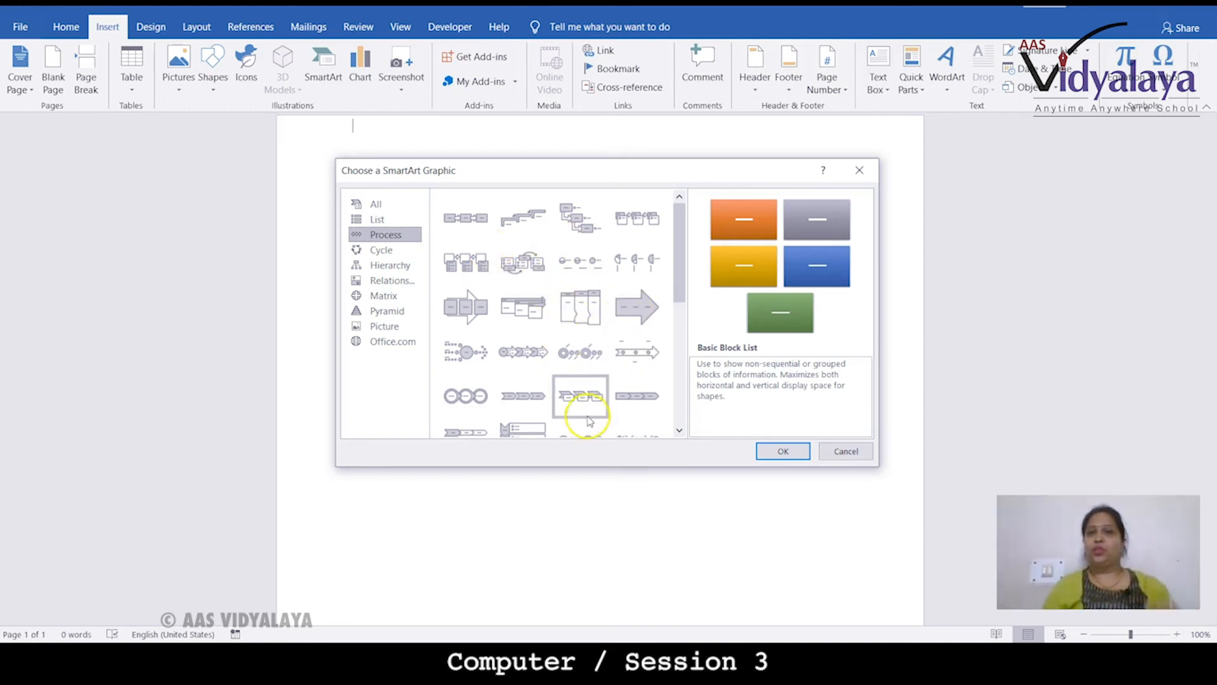
{"action": "left_click", "coordinate": [628, 318]}
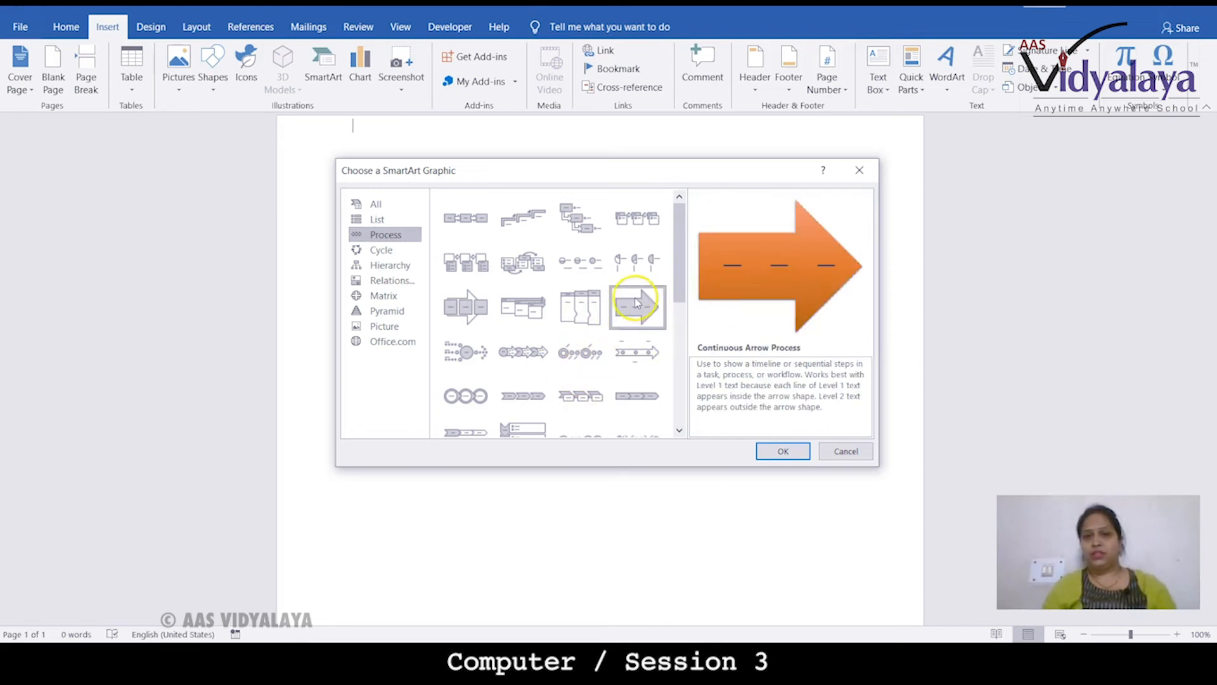
{"action": "left_click", "coordinate": [385, 265]}
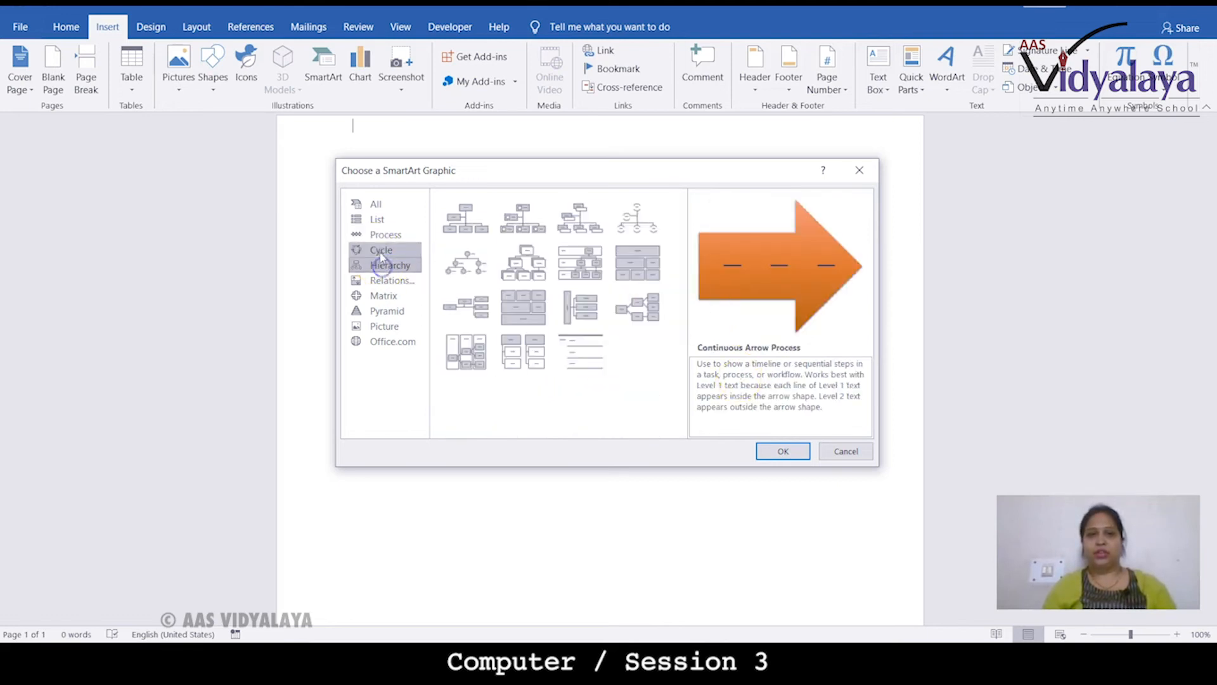
{"action": "left_click", "coordinate": [464, 217]}
{"action": "left_click", "coordinate": [784, 451]}
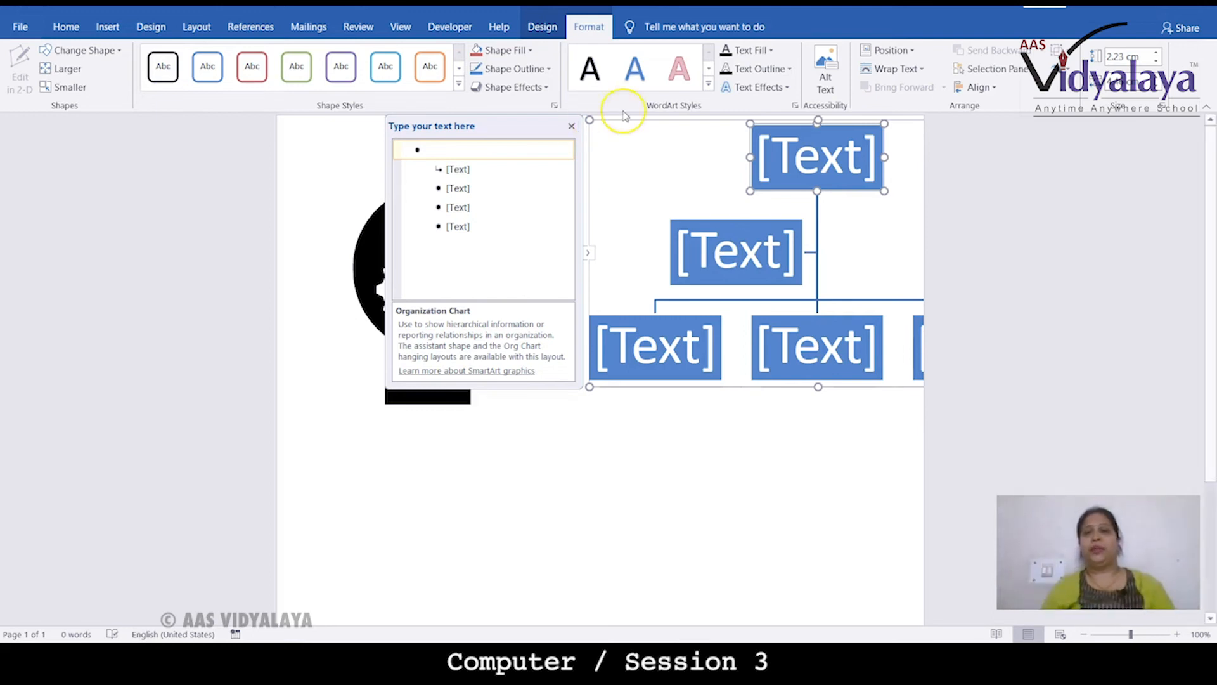
Enter "cOMPUTER MEMORY" as the top shape's text in the SmartArt text pane
{"action": "left_click_drag", "start_coordinate": [785, 120], "coordinate": [434, 307]}
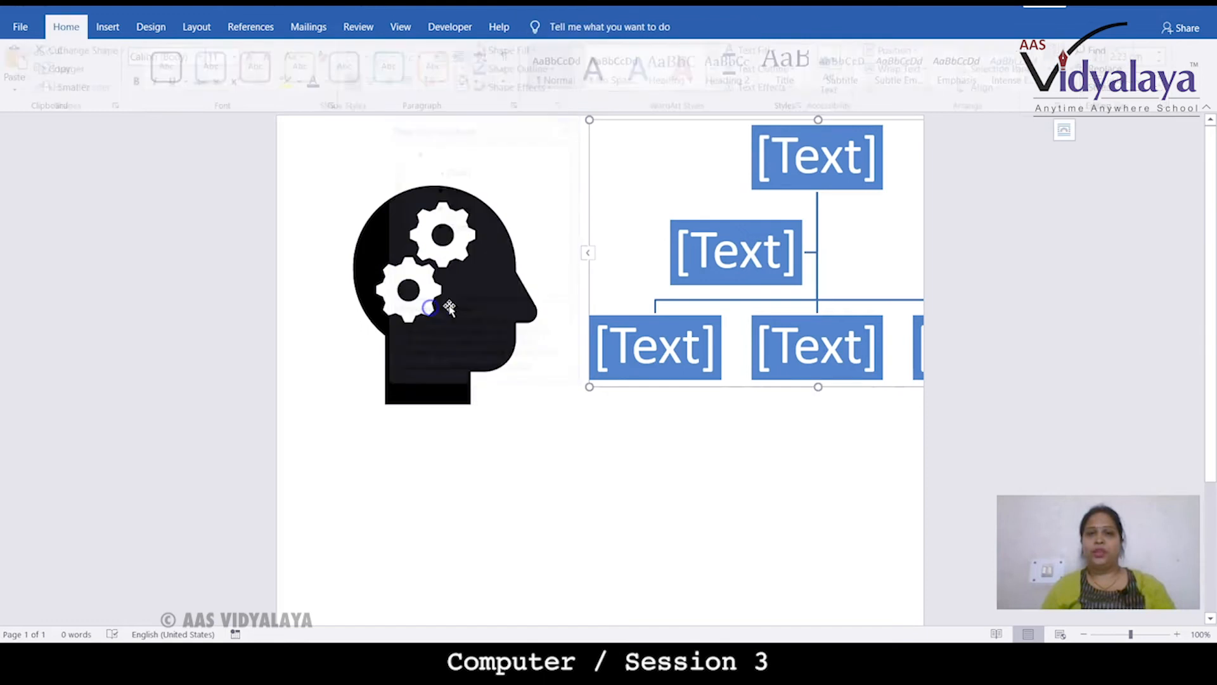
{"action": "left_click", "coordinate": [589, 133]}
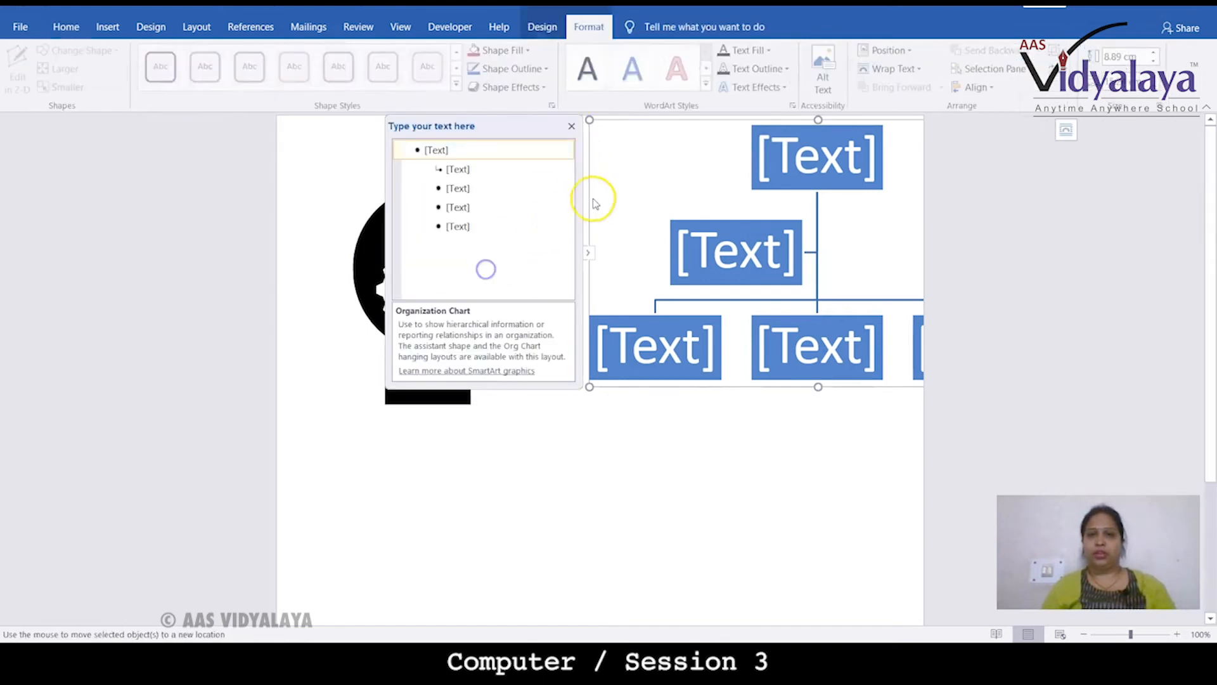
{"action": "left_click", "coordinate": [492, 151]}
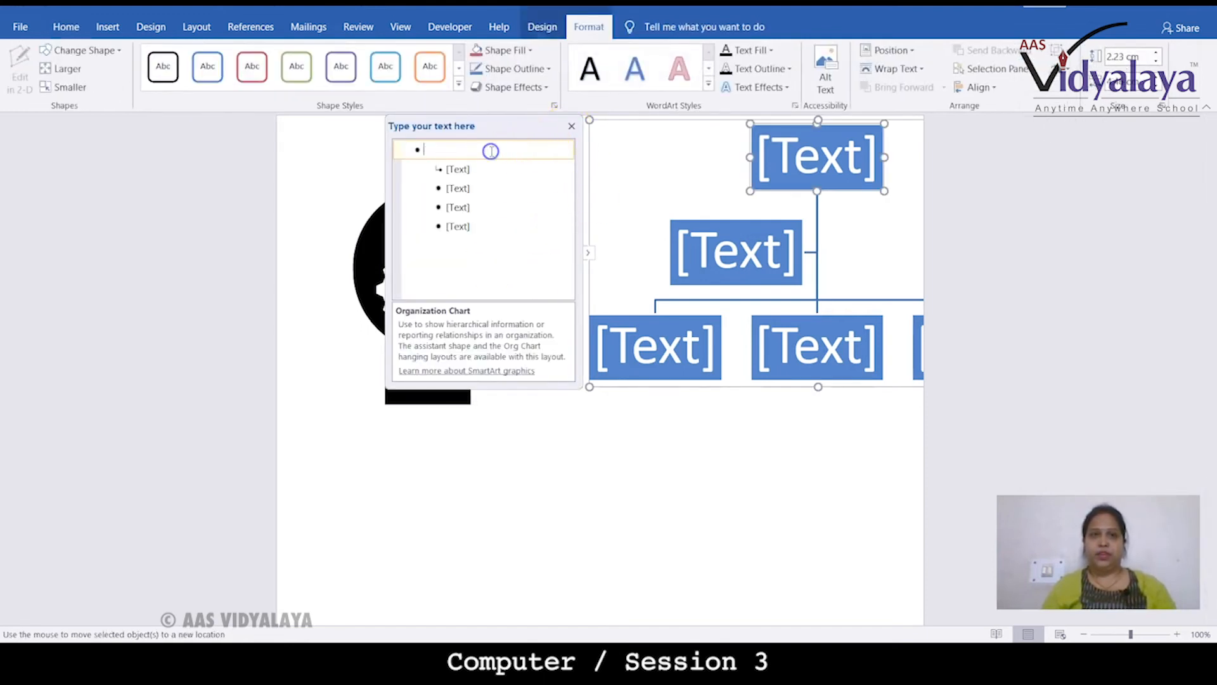
{"action": "type", "text": "cOMPU"}
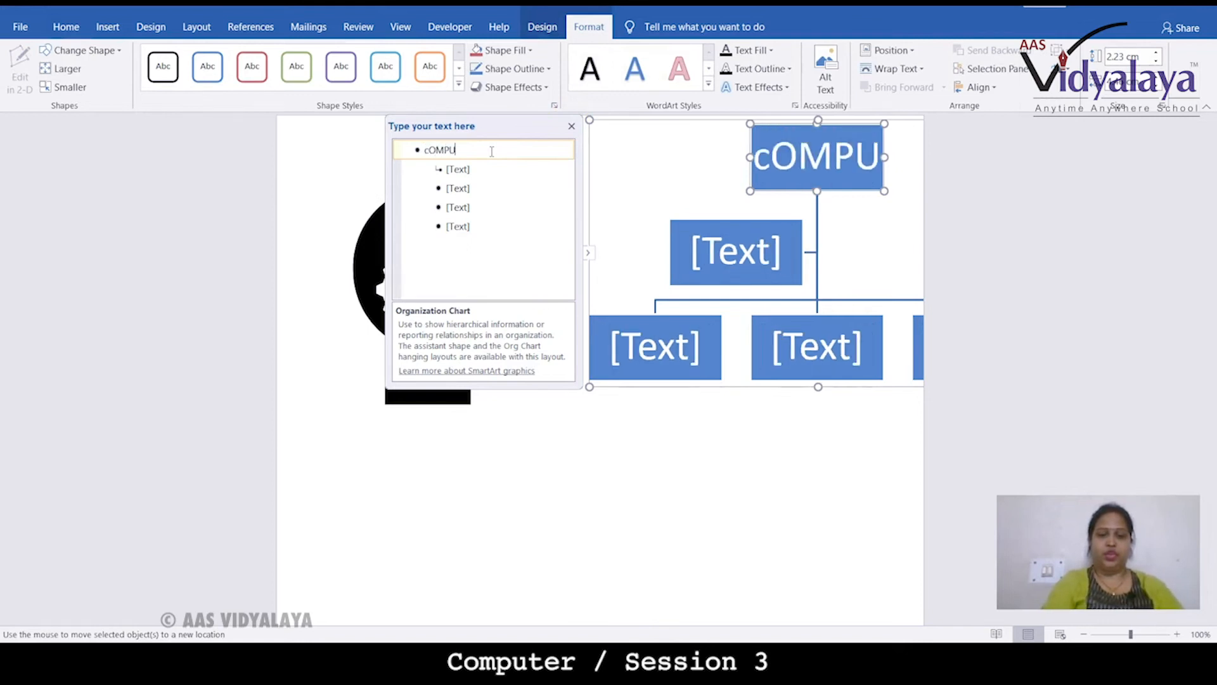
{"action": "type", "text": "TER MEMORY"}
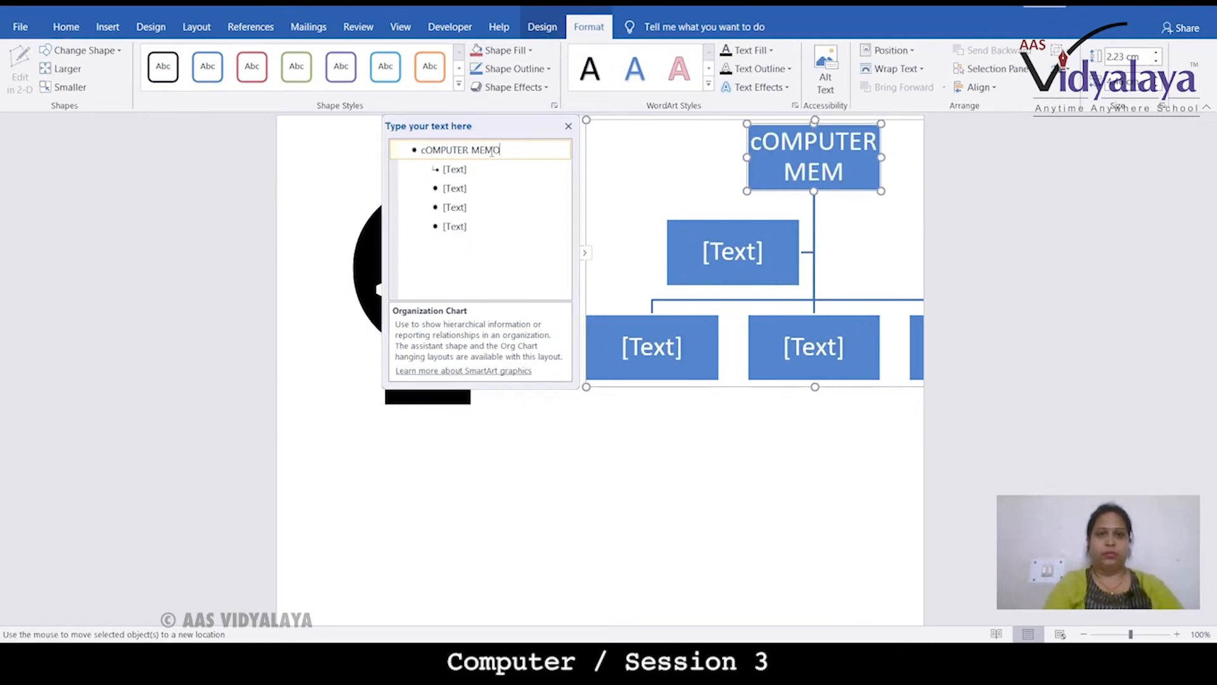
Label the next three chart shapes PRIMARY, RAM and ROM in the text pane
{"action": "left_click", "coordinate": [463, 176]}
{"action": "type", "text": "PRIMARY"}
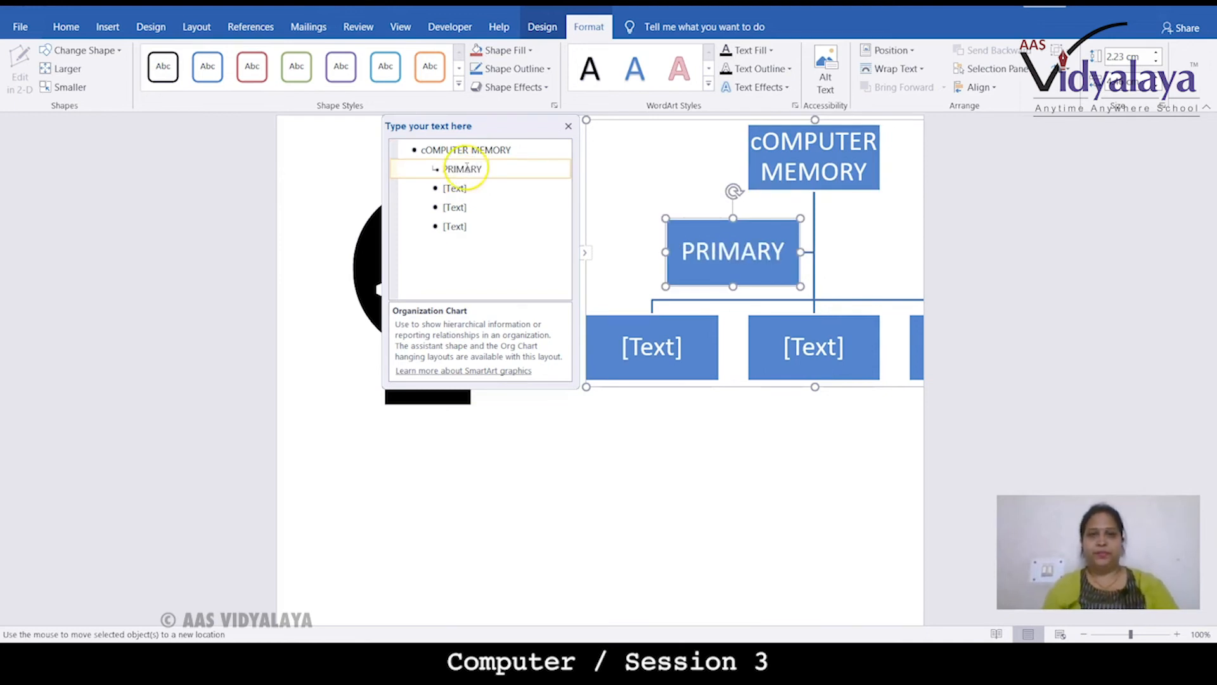
{"action": "left_click", "coordinate": [461, 188]}
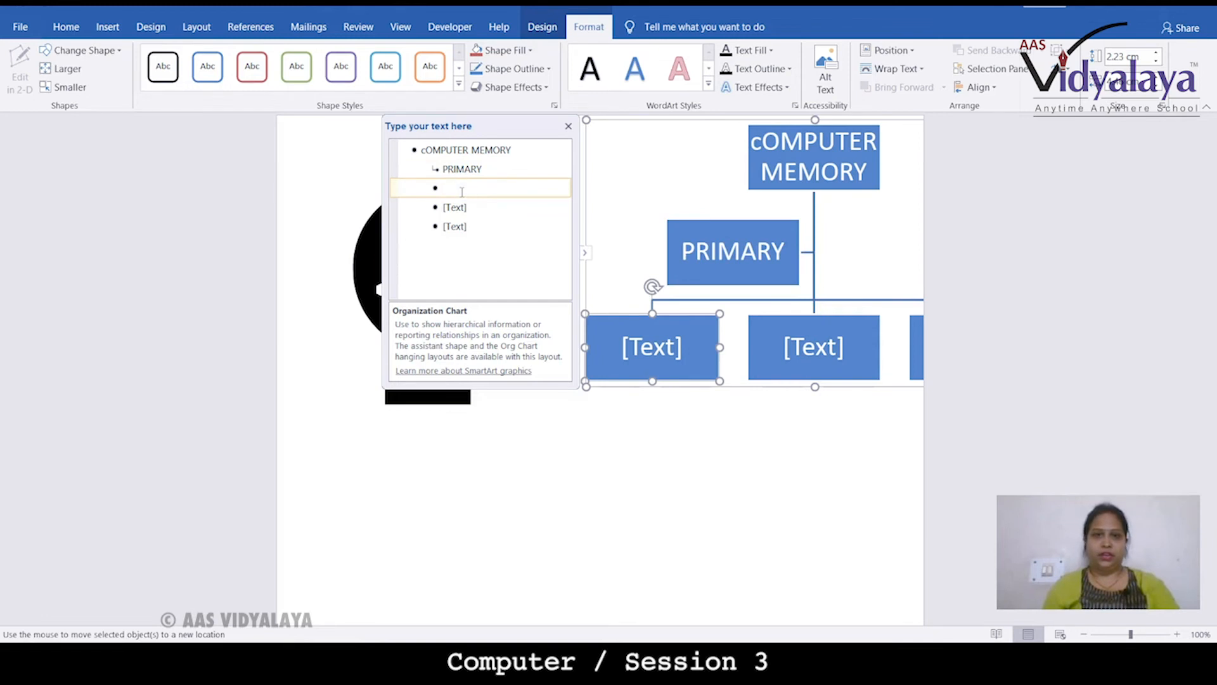
{"action": "type", "text": "RAM"}
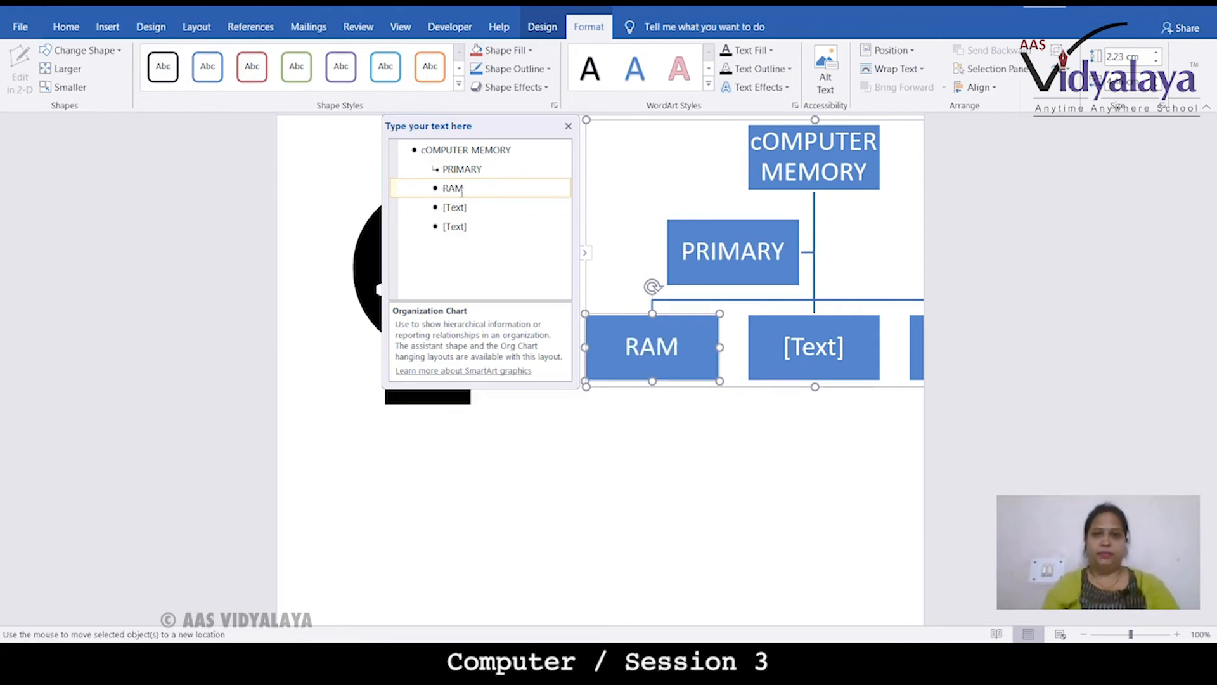
{"action": "left_click", "coordinate": [466, 206]}
{"action": "type", "text": "ROM"}
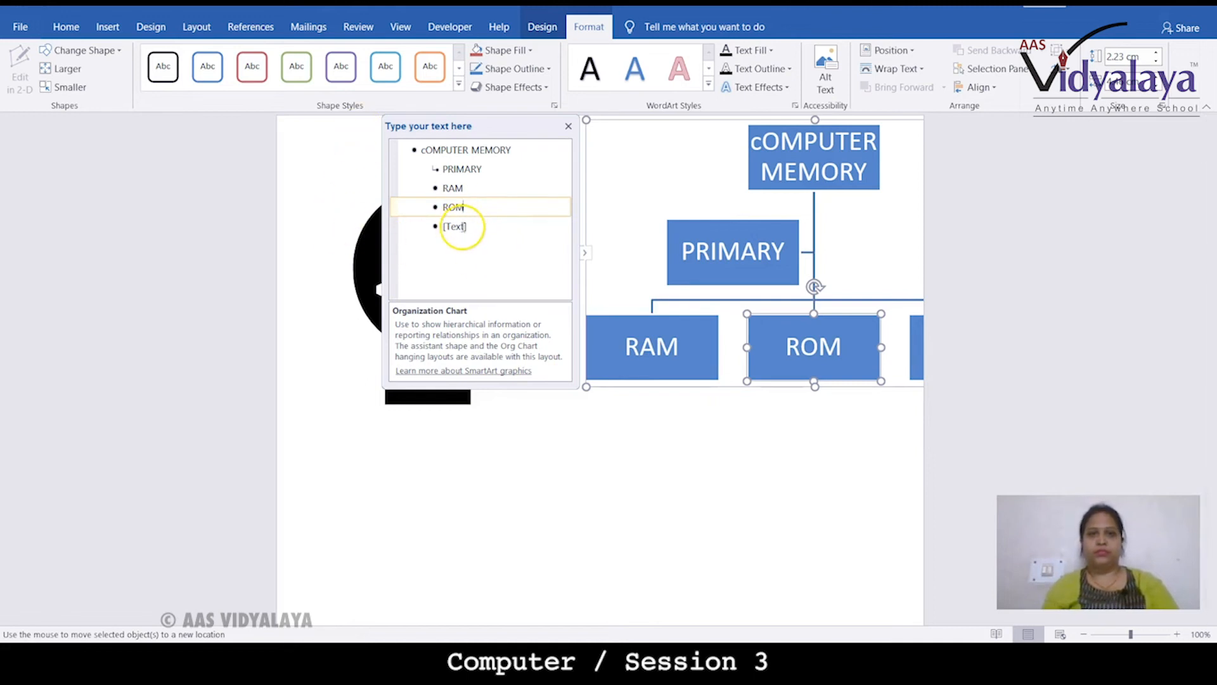
Remove the fifth, extra shape from the organization chart and close the text pane
{"action": "left_click", "coordinate": [462, 226]}
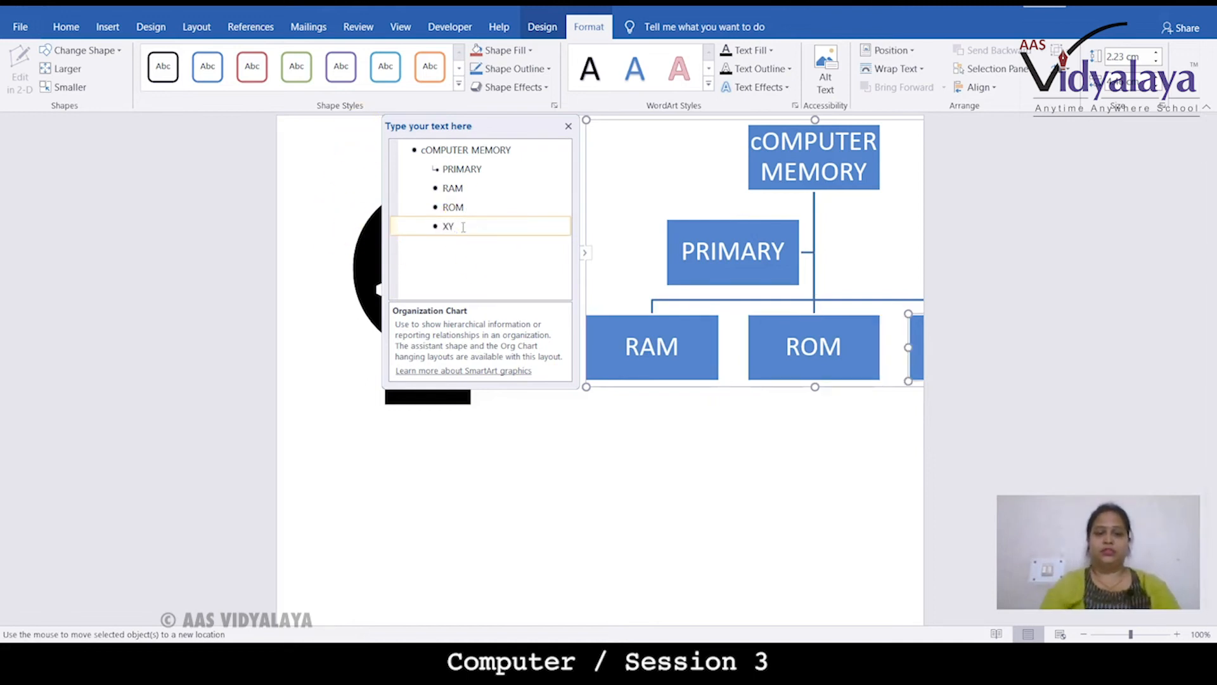
{"action": "left_click", "coordinate": [479, 270]}
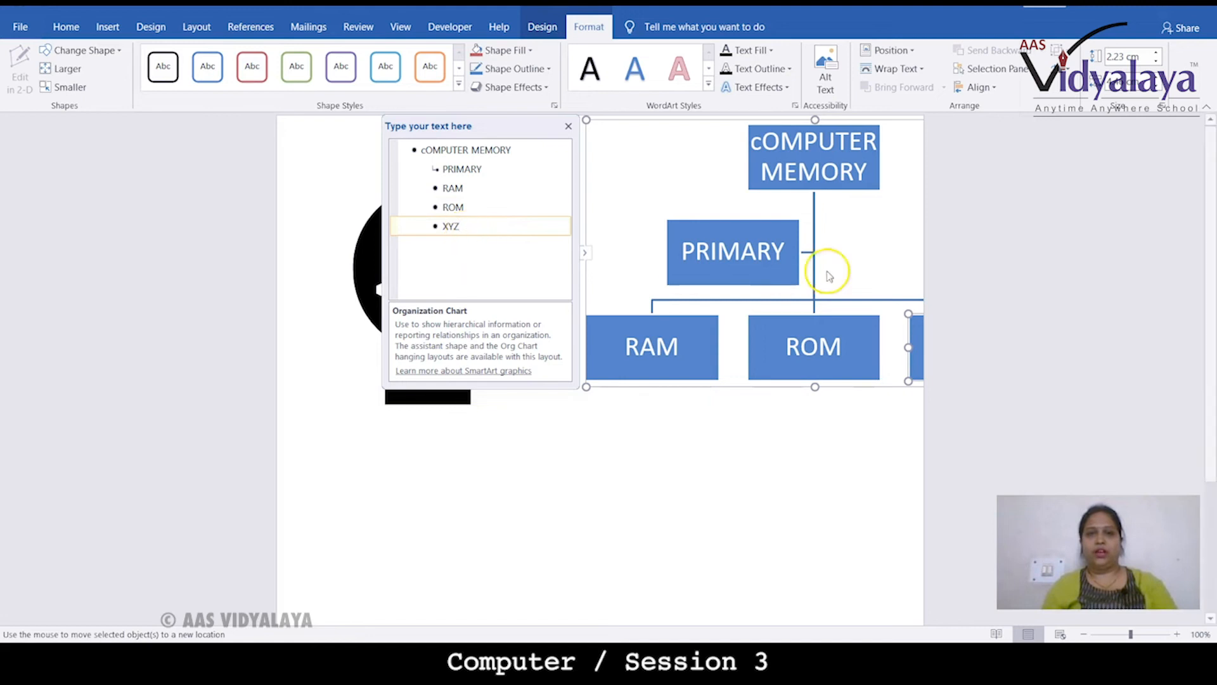
{"action": "right_click", "coordinate": [916, 357]}
{"action": "left_click", "coordinate": [909, 359]}
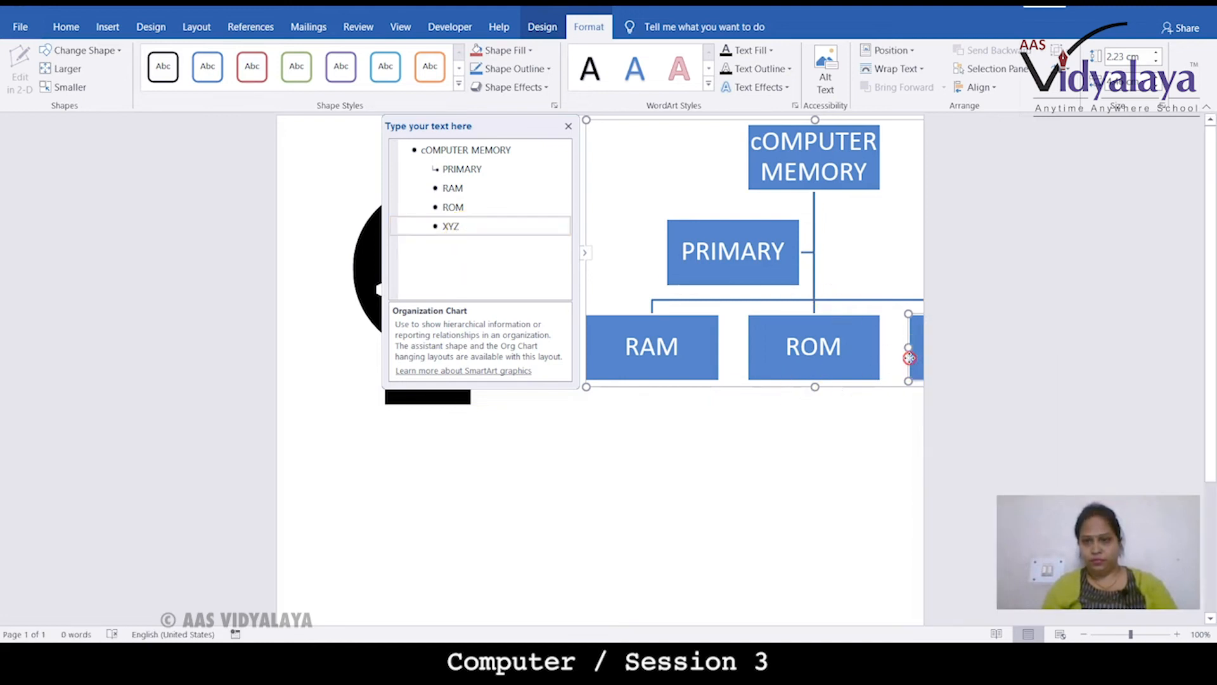
{"action": "right_click", "coordinate": [909, 358]}
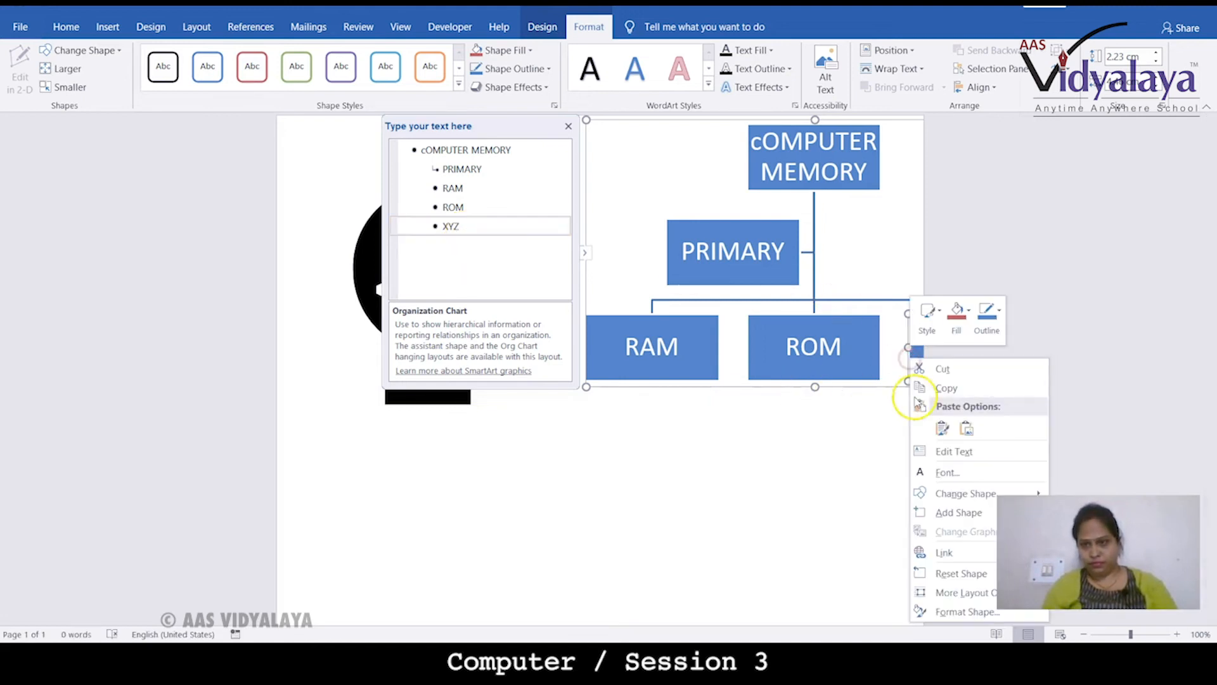
{"action": "left_click", "coordinate": [944, 369]}
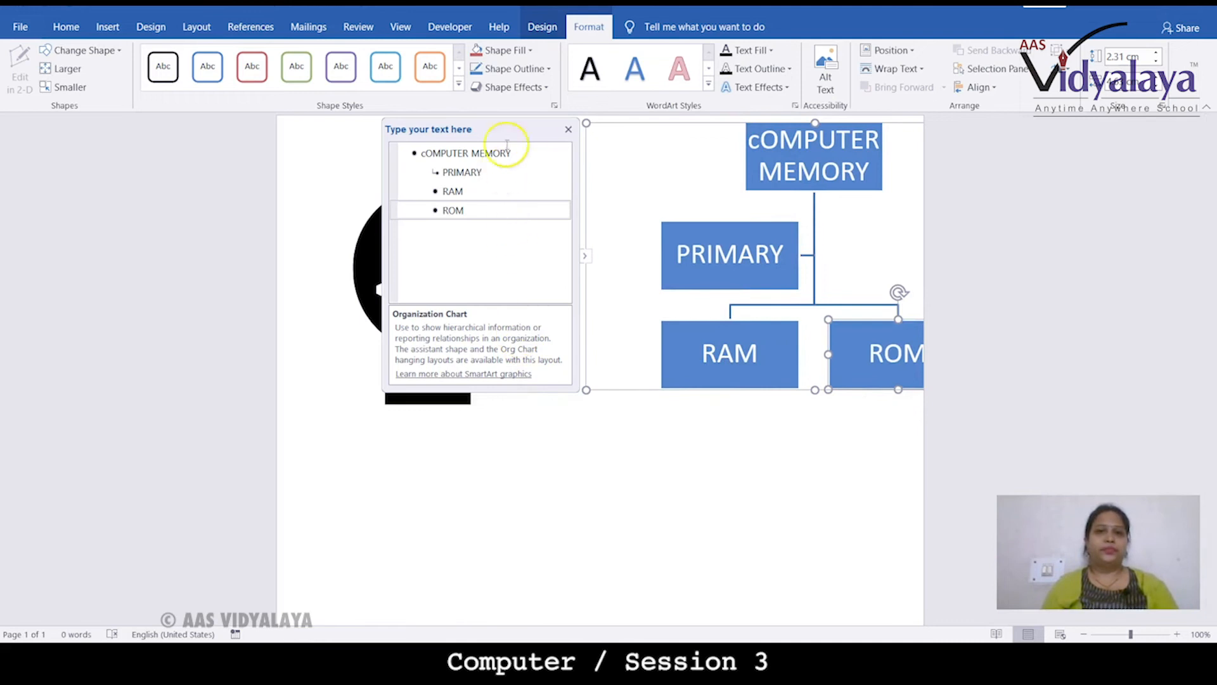
{"action": "left_click", "coordinate": [569, 130]}
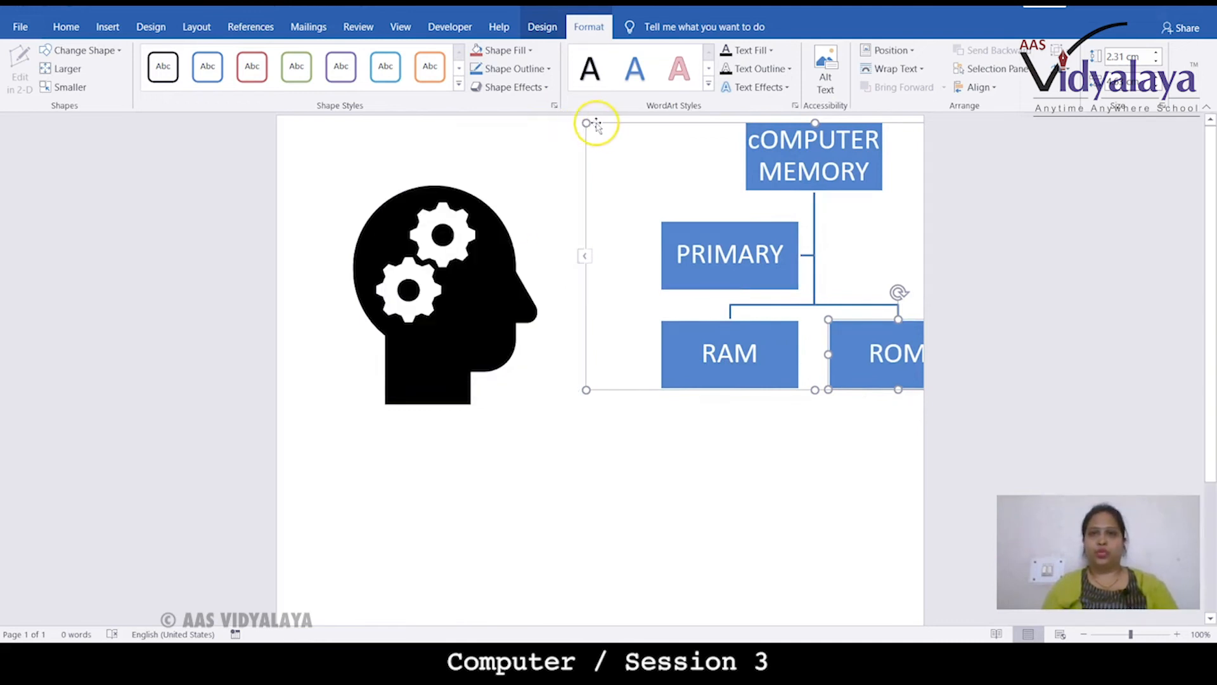
{"action": "left_click", "coordinate": [552, 209]}
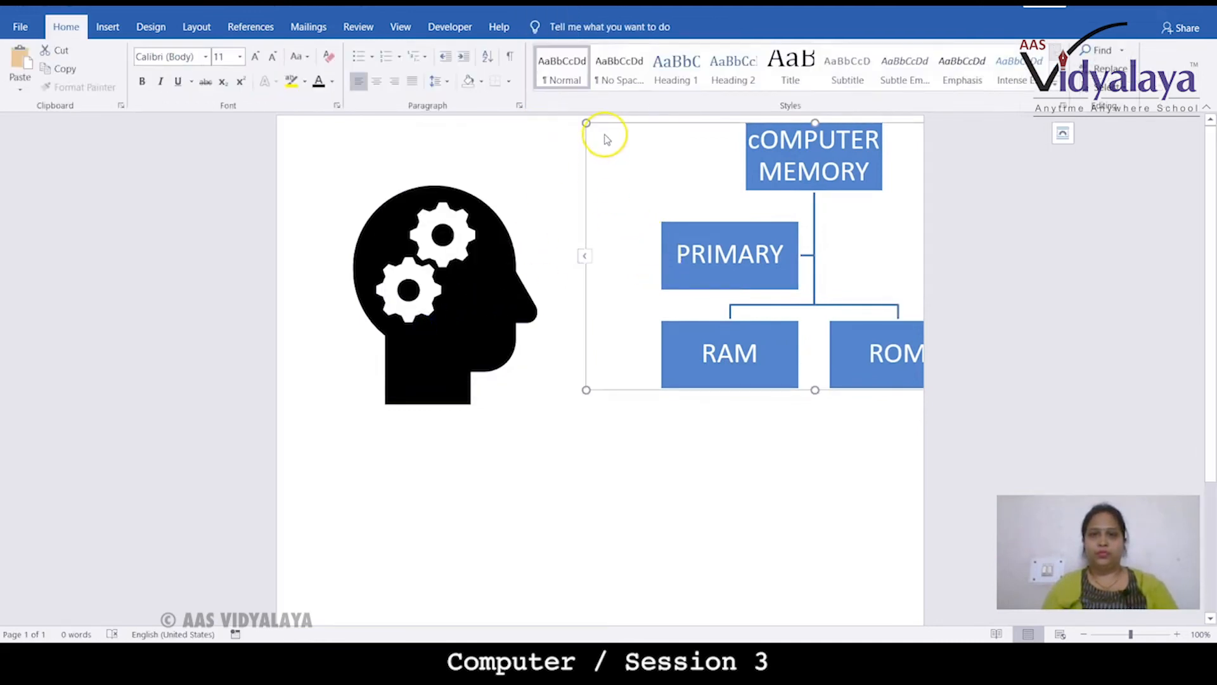
{"action": "left_click", "coordinate": [587, 257]}
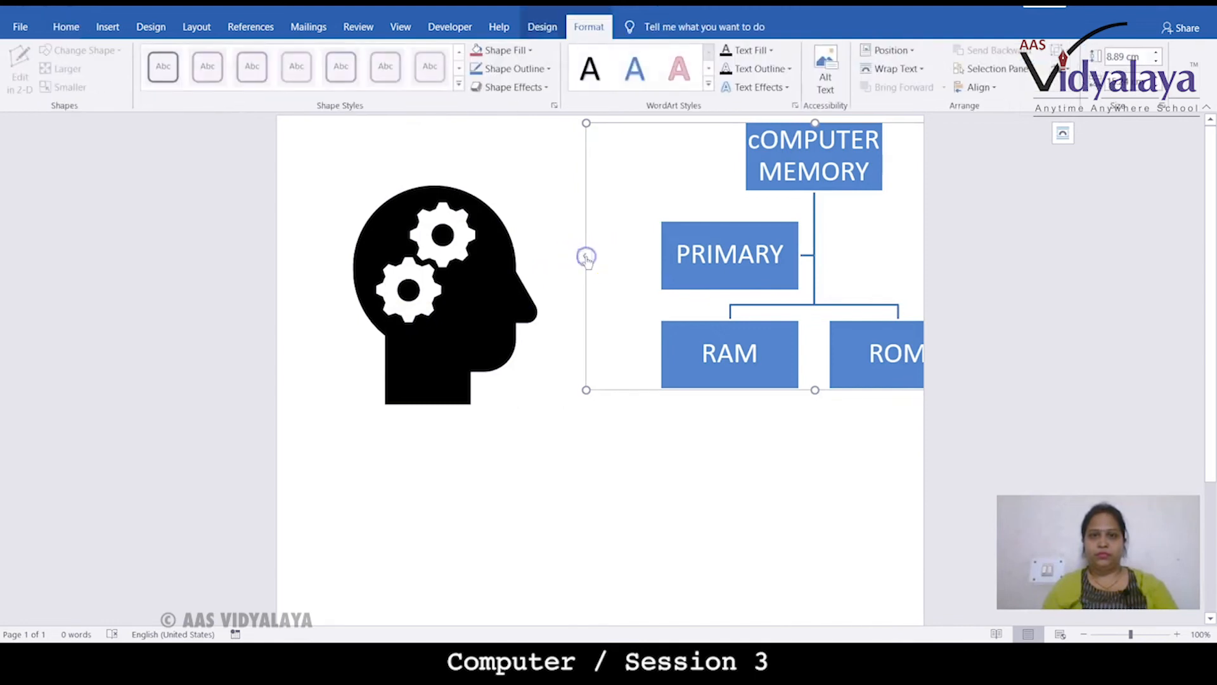
{"action": "left_click", "coordinate": [587, 257]}
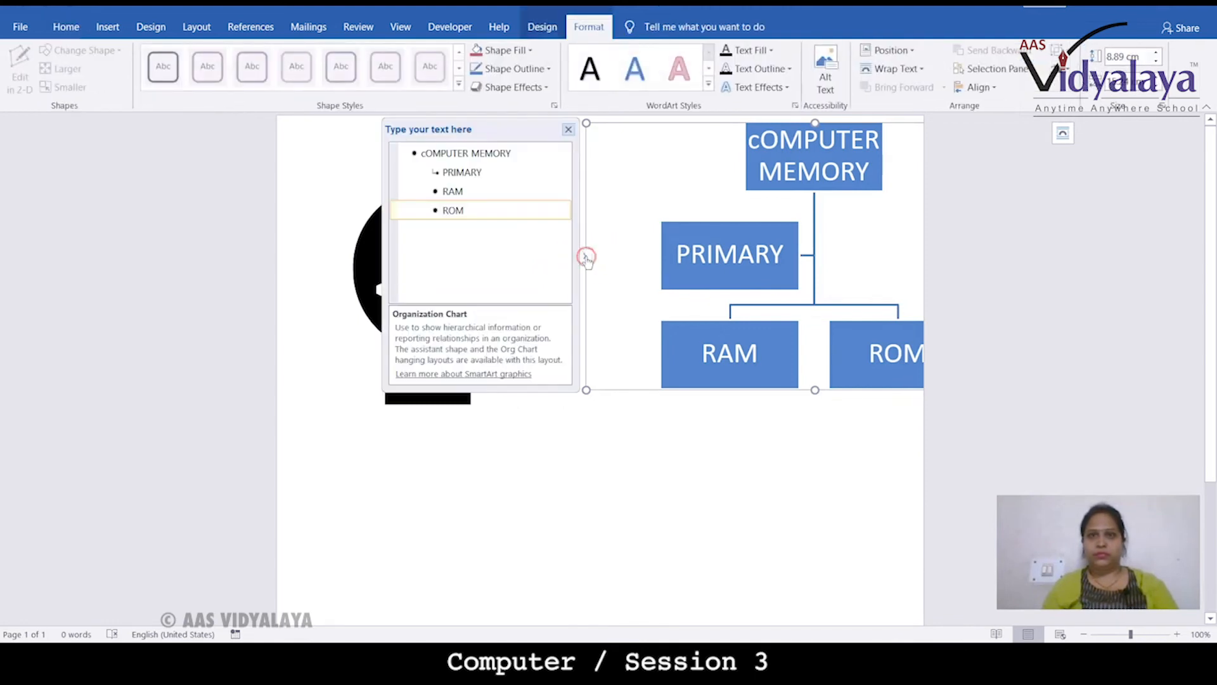
{"action": "right_click", "coordinate": [612, 123]}
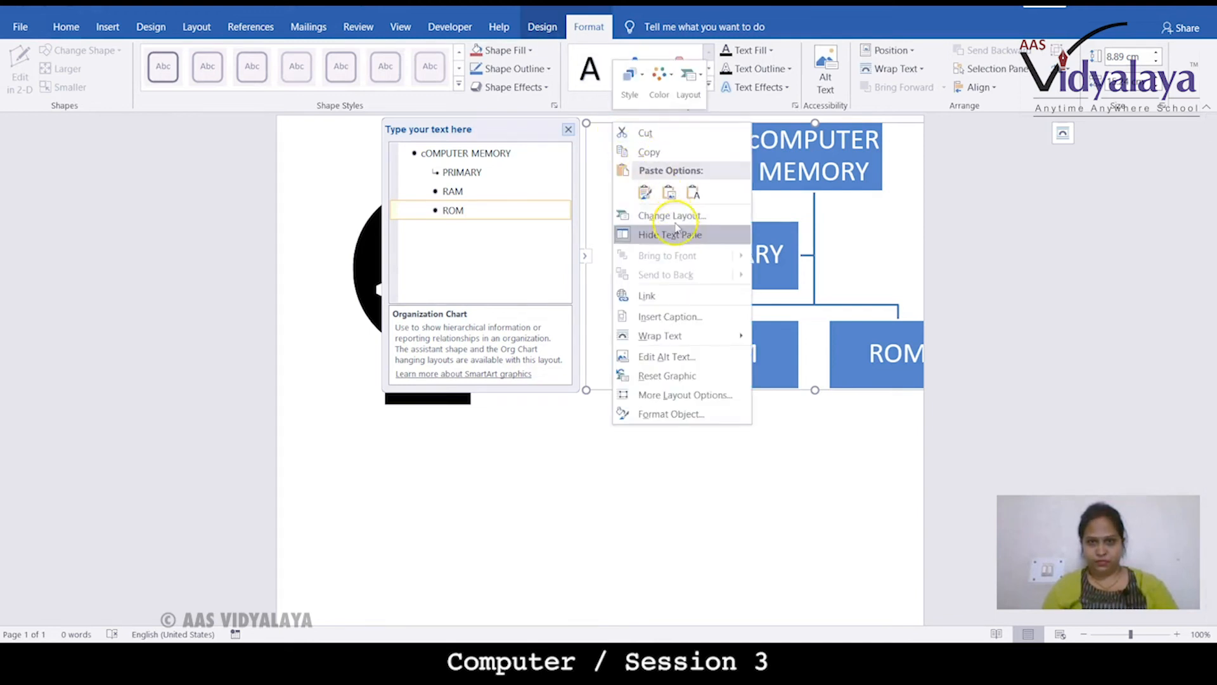
{"action": "left_click", "coordinate": [672, 217]}
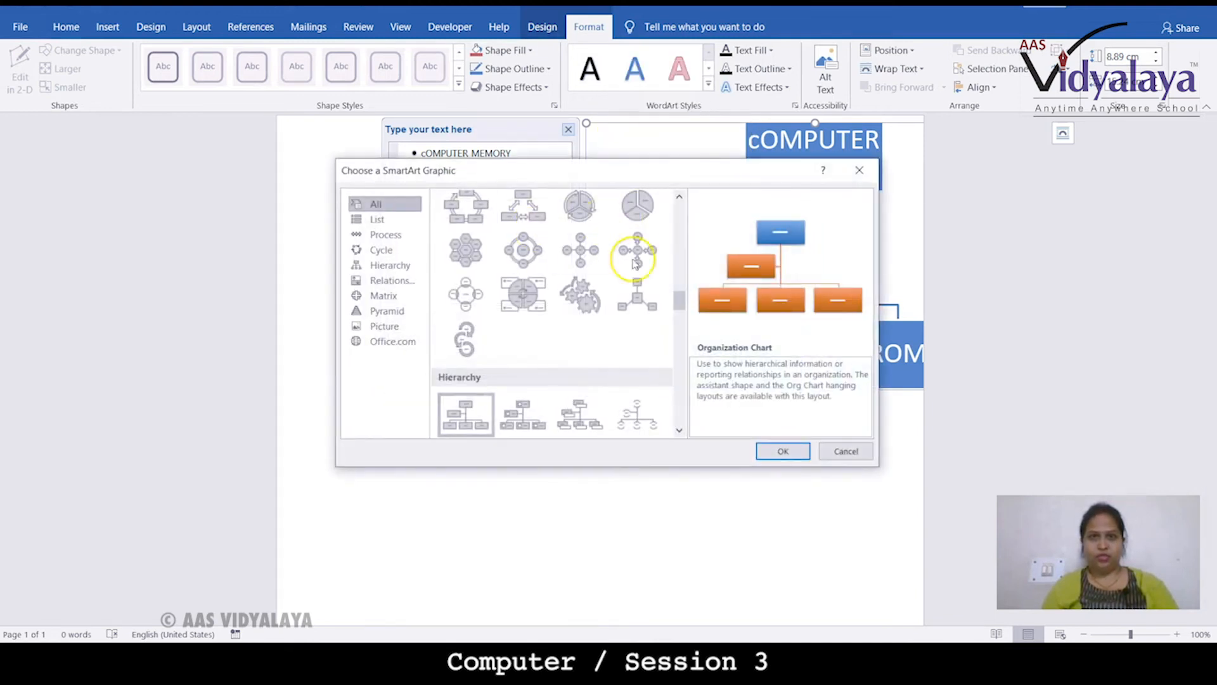
{"action": "left_click", "coordinate": [386, 265]}
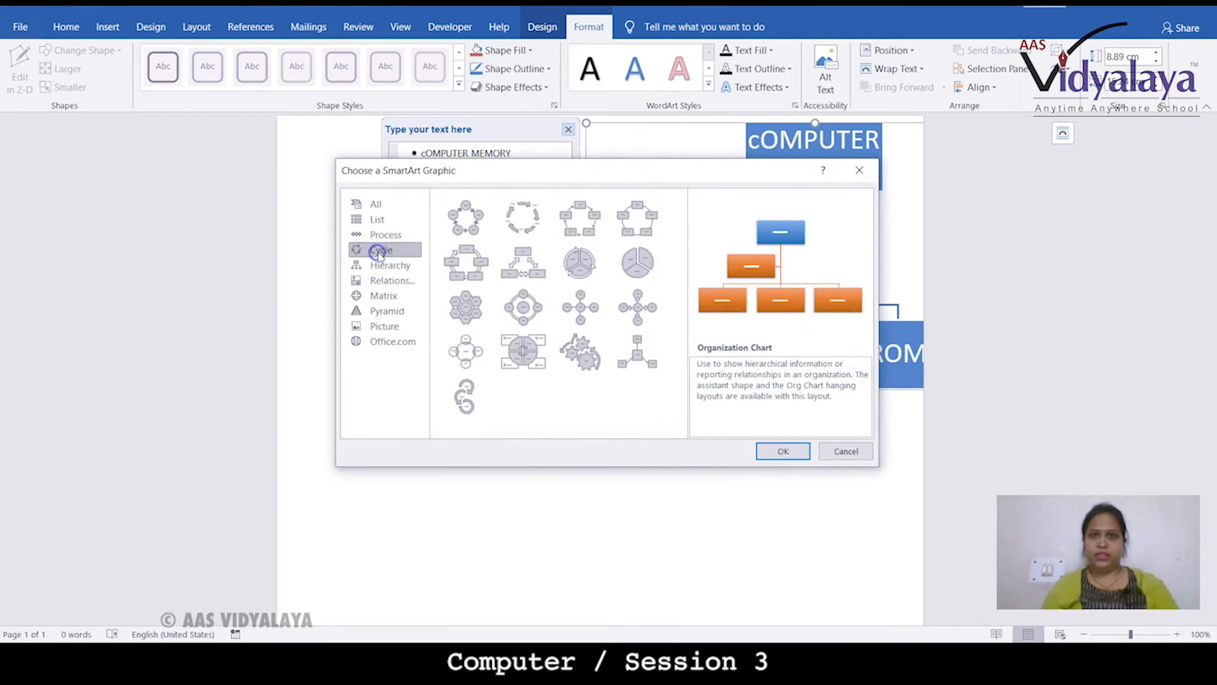
{"action": "left_click", "coordinate": [782, 451]}
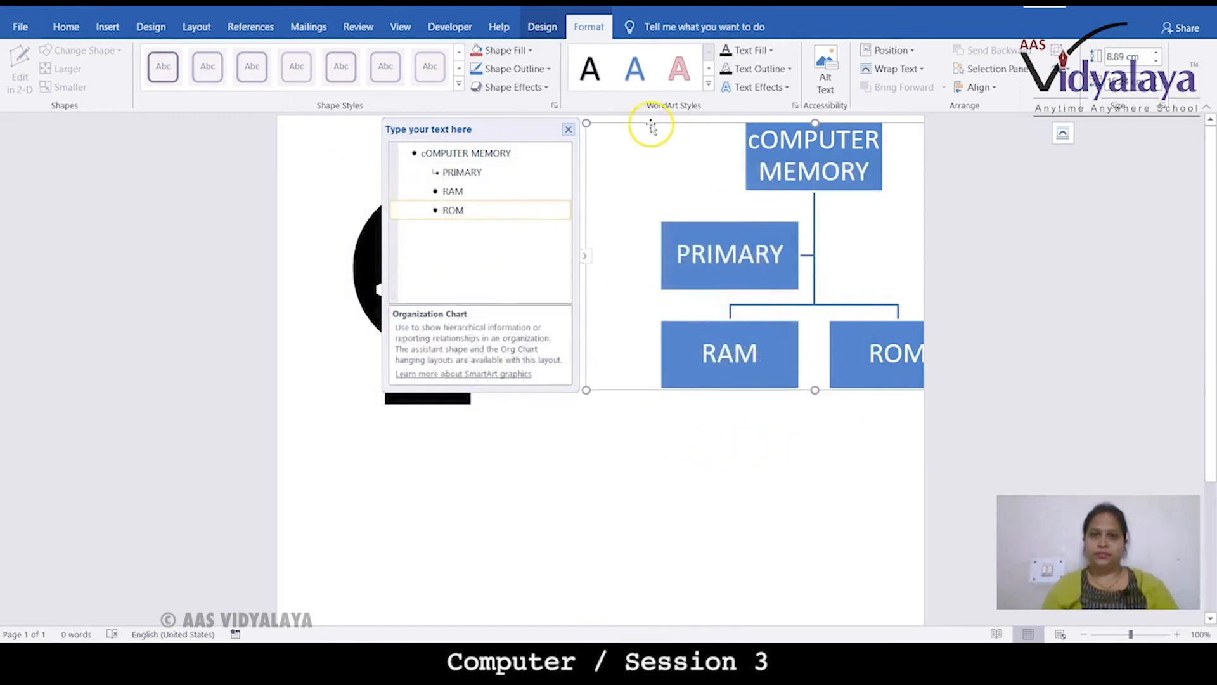
Change the chart's text wrapping through its layout options and move it to overlap the icon's lower right
{"action": "left_click", "coordinate": [568, 129]}
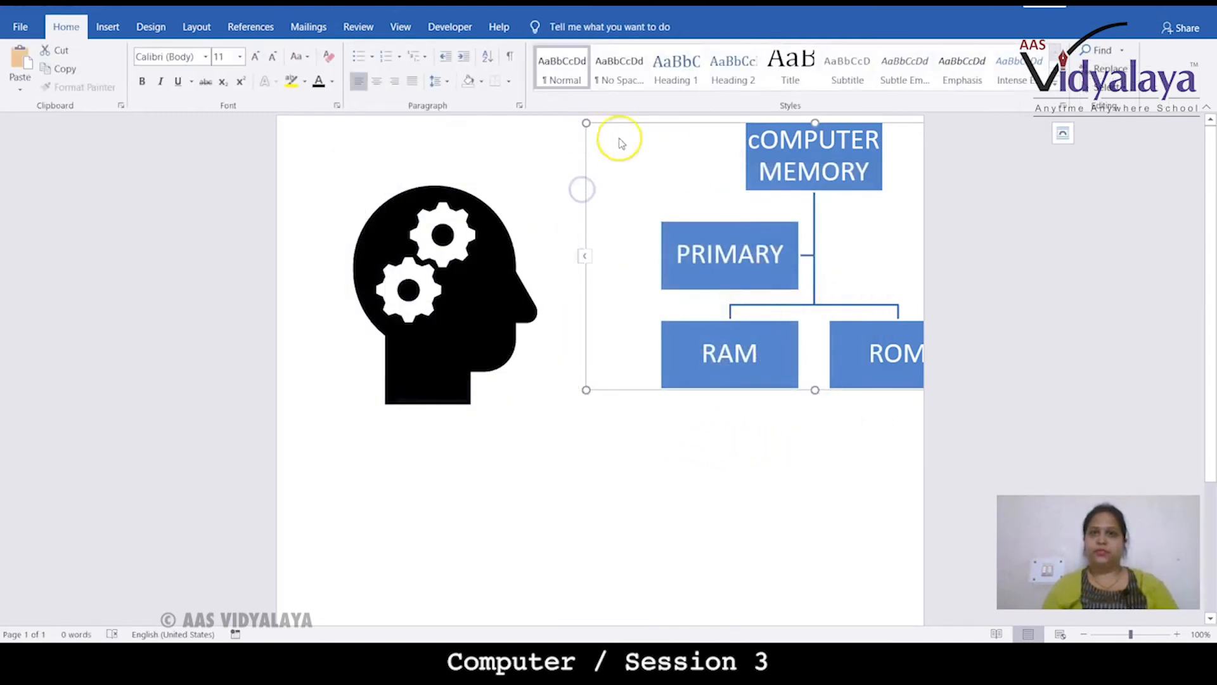
{"action": "left_click", "coordinate": [1062, 132]}
{"action": "left_click", "coordinate": [1118, 249]}
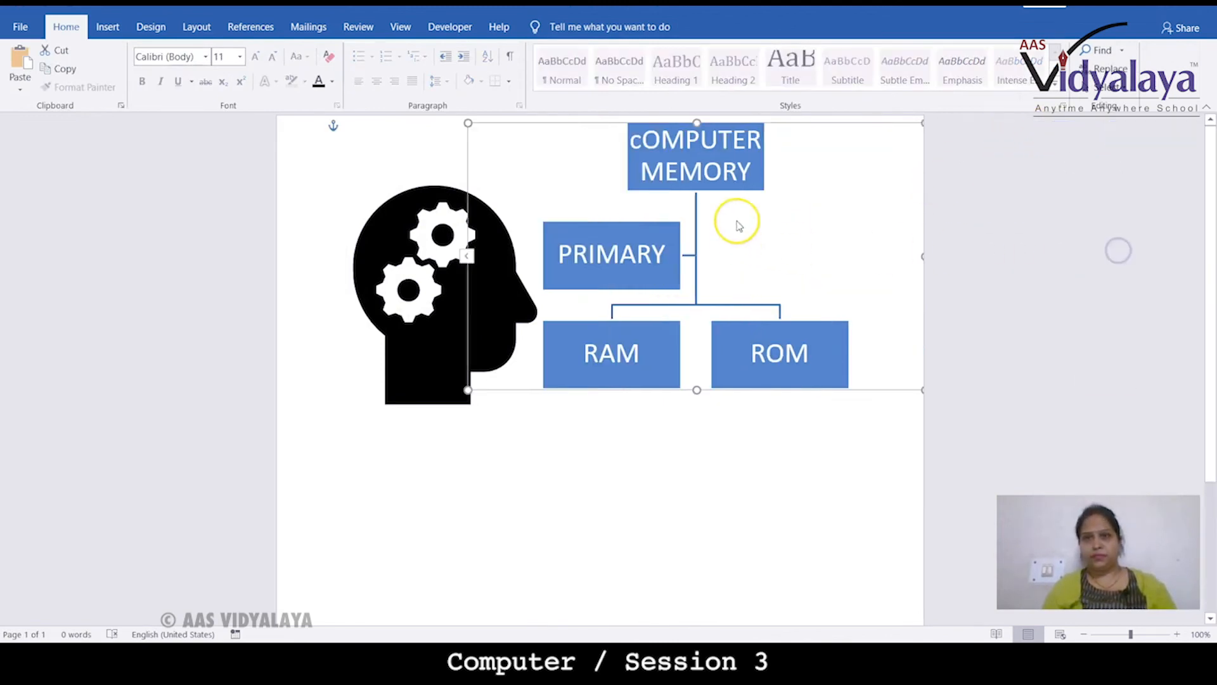
{"action": "left_click_drag", "start_coordinate": [648, 124], "coordinate": [509, 294]}
{"action": "left_click", "coordinate": [615, 205]}
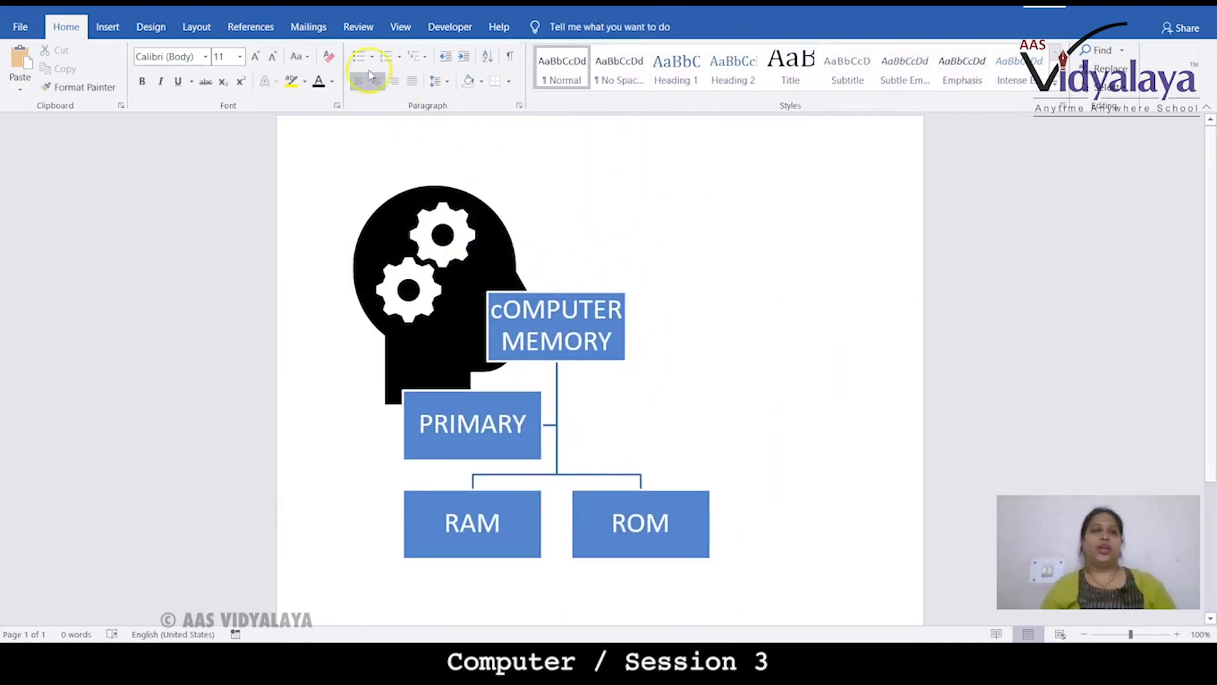
{"action": "left_click", "coordinate": [106, 26]}
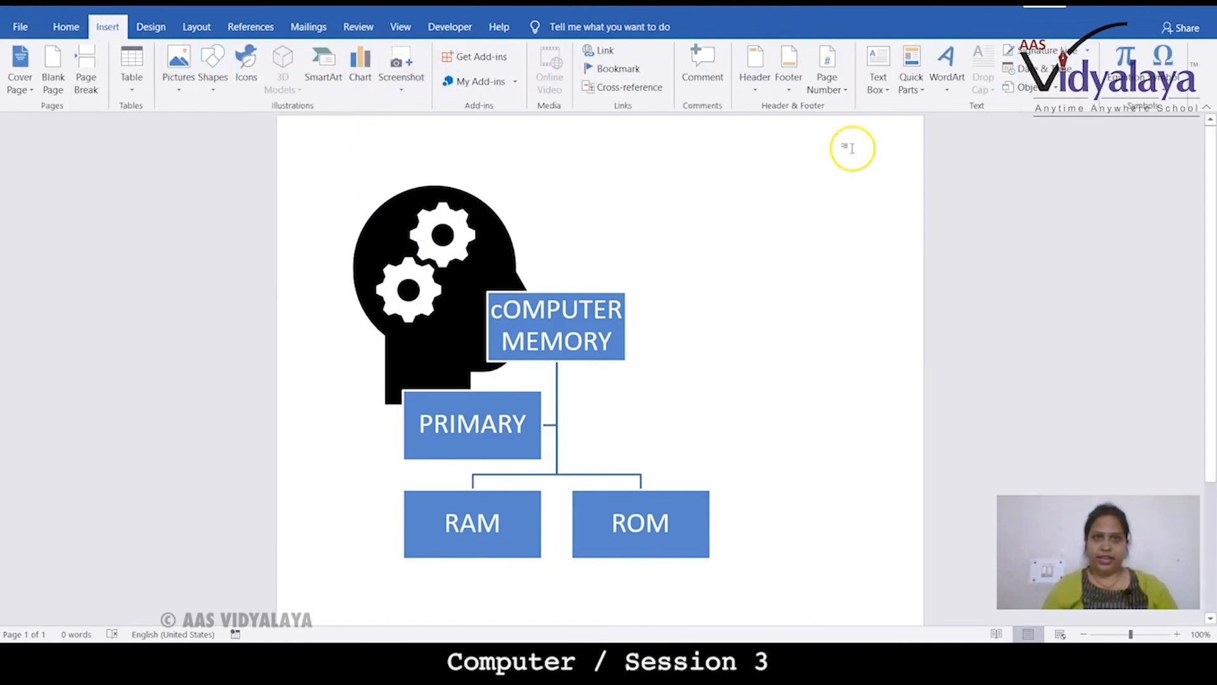
{"action": "left_click", "coordinate": [954, 97]}
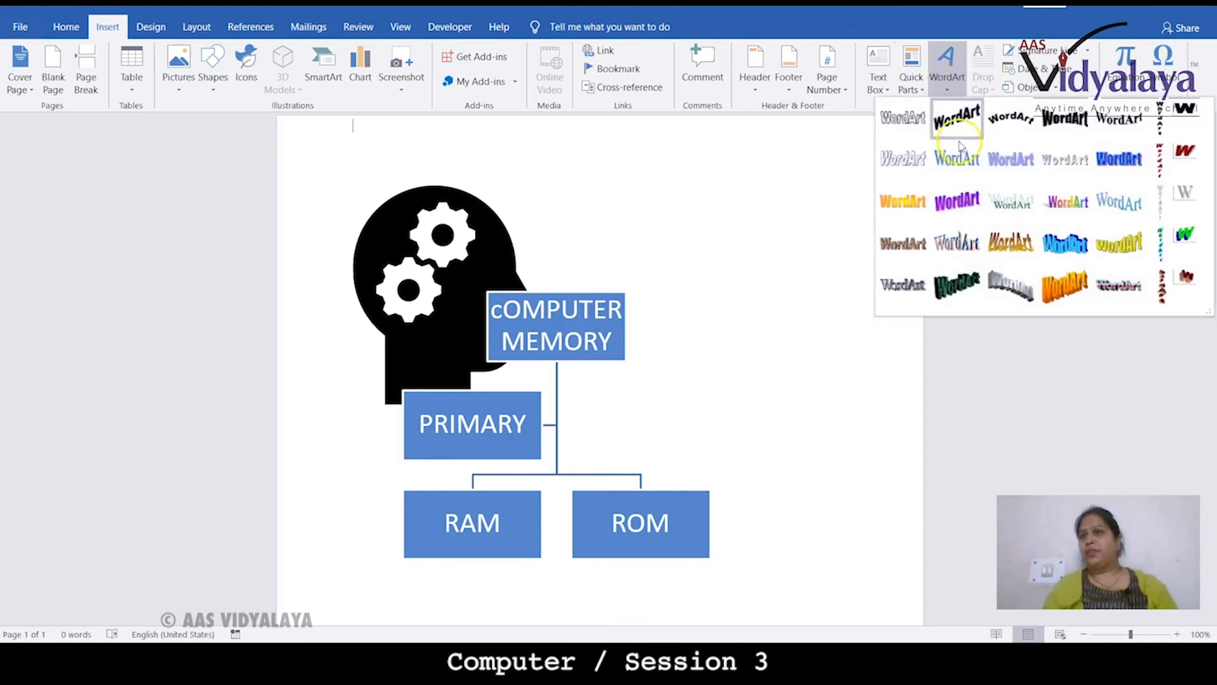
{"action": "left_click", "coordinate": [962, 209]}
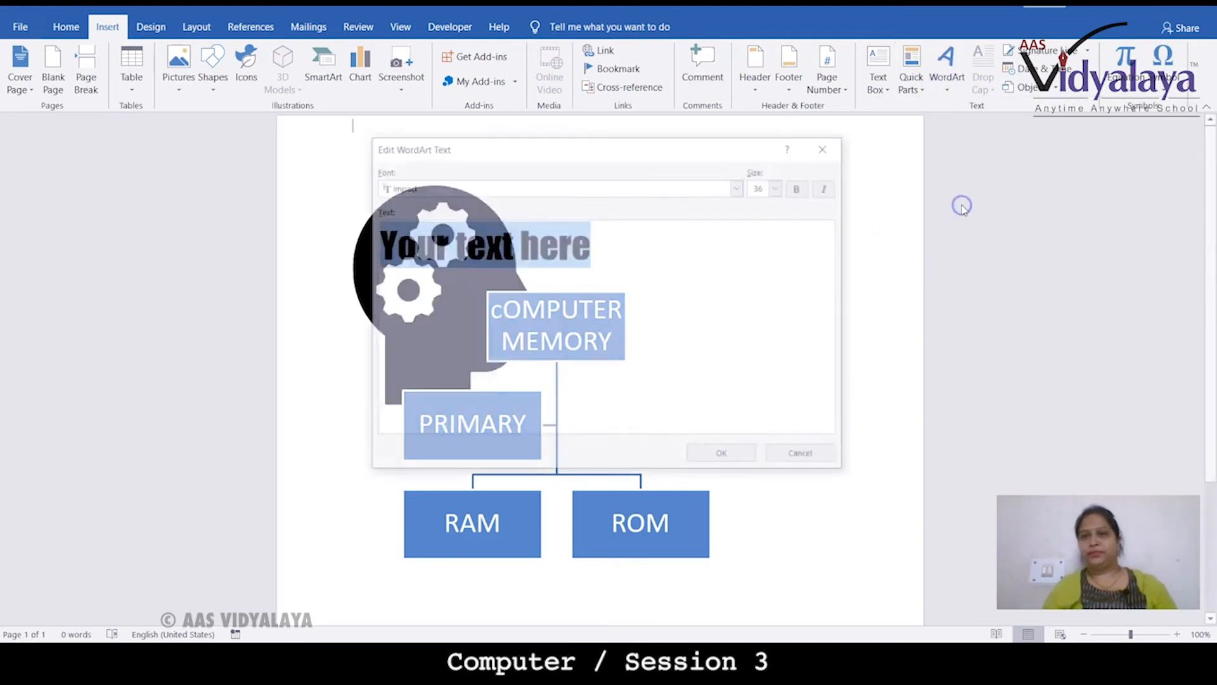
{"action": "left_click", "coordinate": [831, 145]}
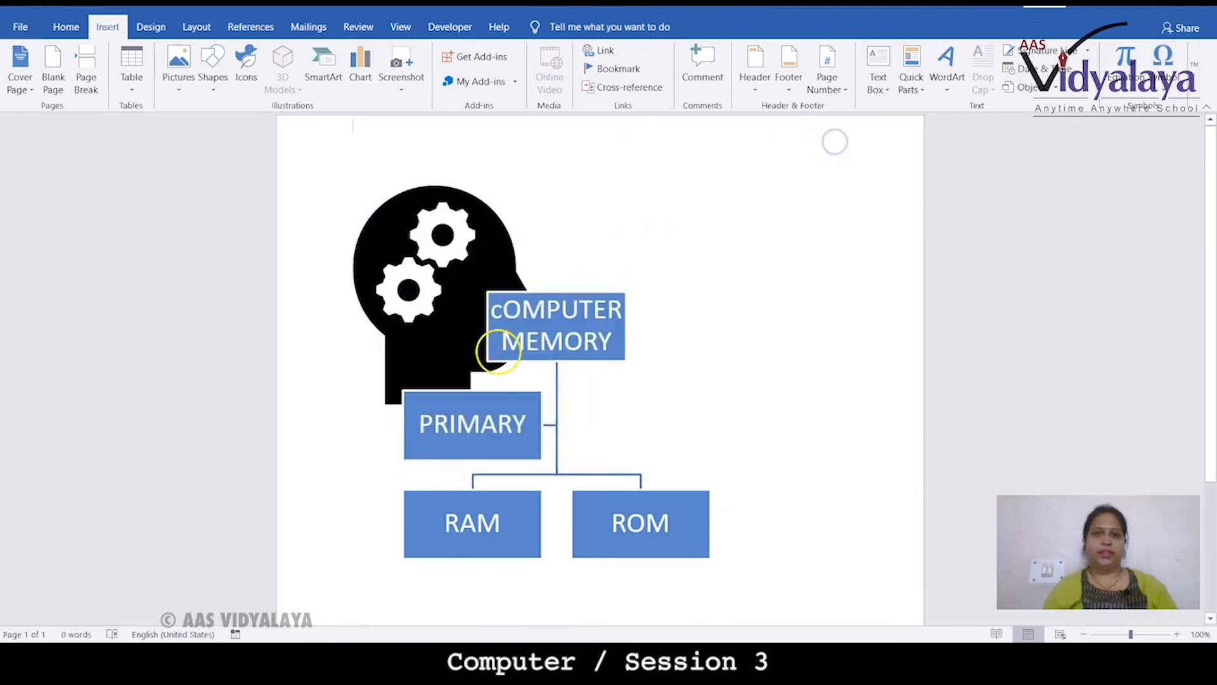
Delete the organization chart and the head icon from the page
{"action": "left_click", "coordinate": [535, 328]}
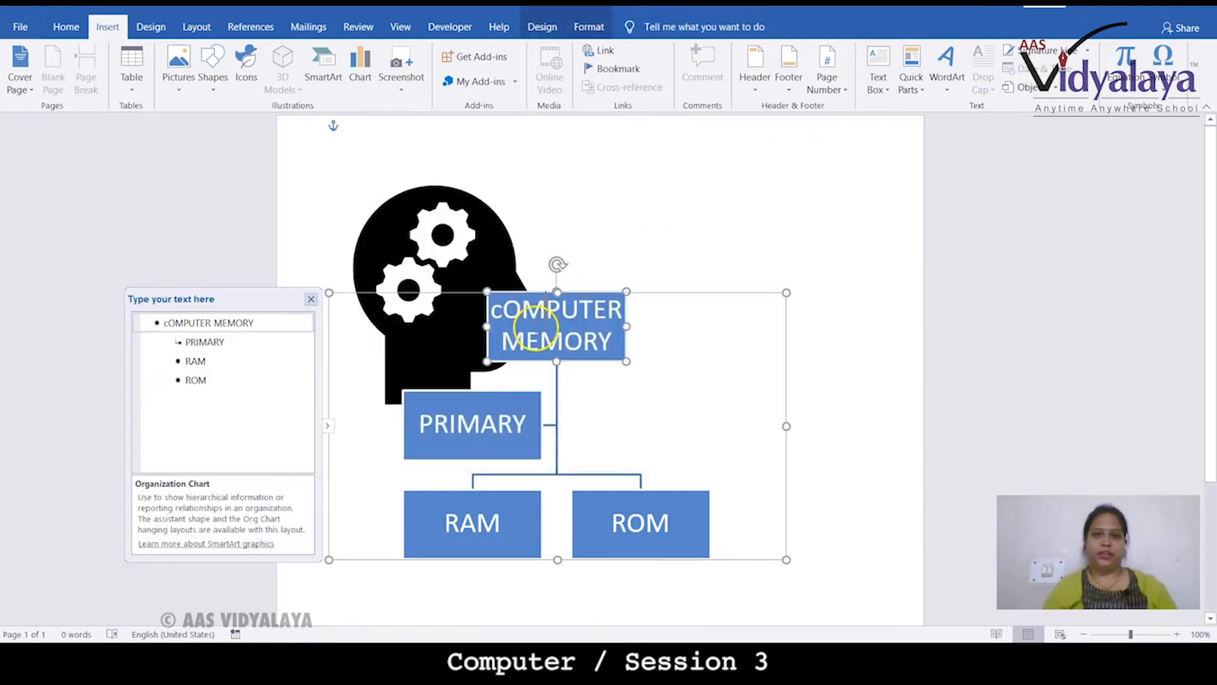
{"action": "left_click", "coordinate": [662, 291]}
{"action": "key", "text": "Delete"}
{"action": "left_click", "coordinate": [525, 280]}
{"action": "key", "text": "Delete"}
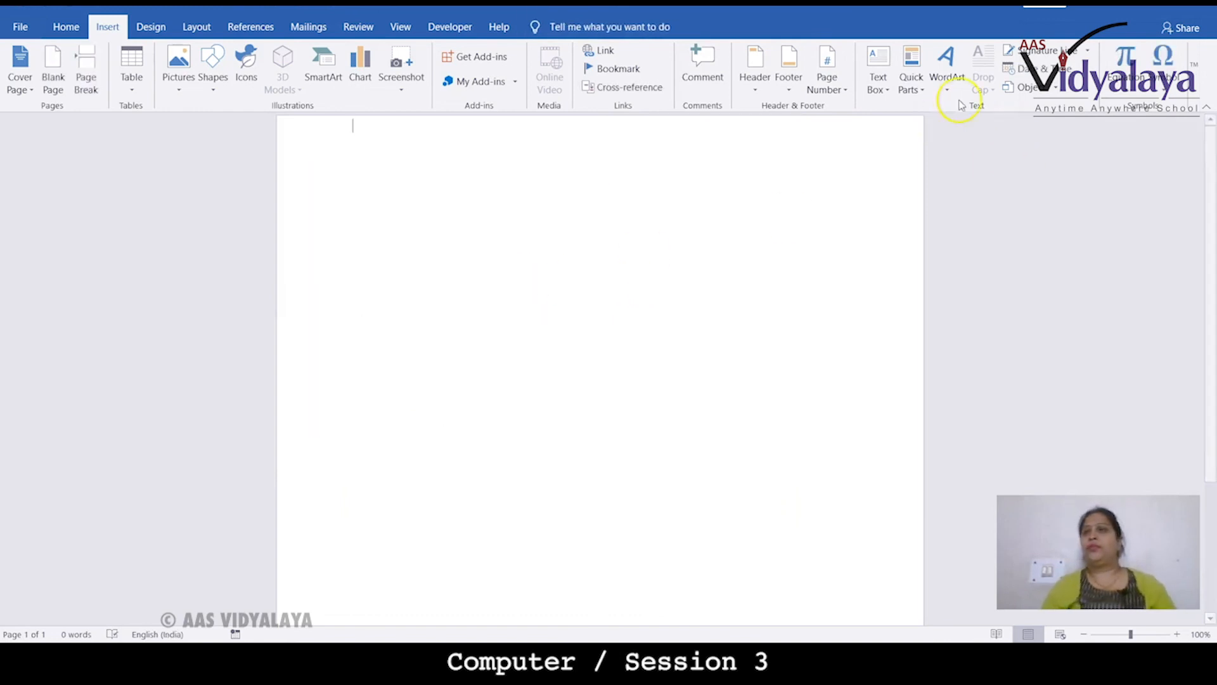
Insert a purple gradient WordArt reading "AAS VIDYALAYA"
{"action": "left_click", "coordinate": [946, 70]}
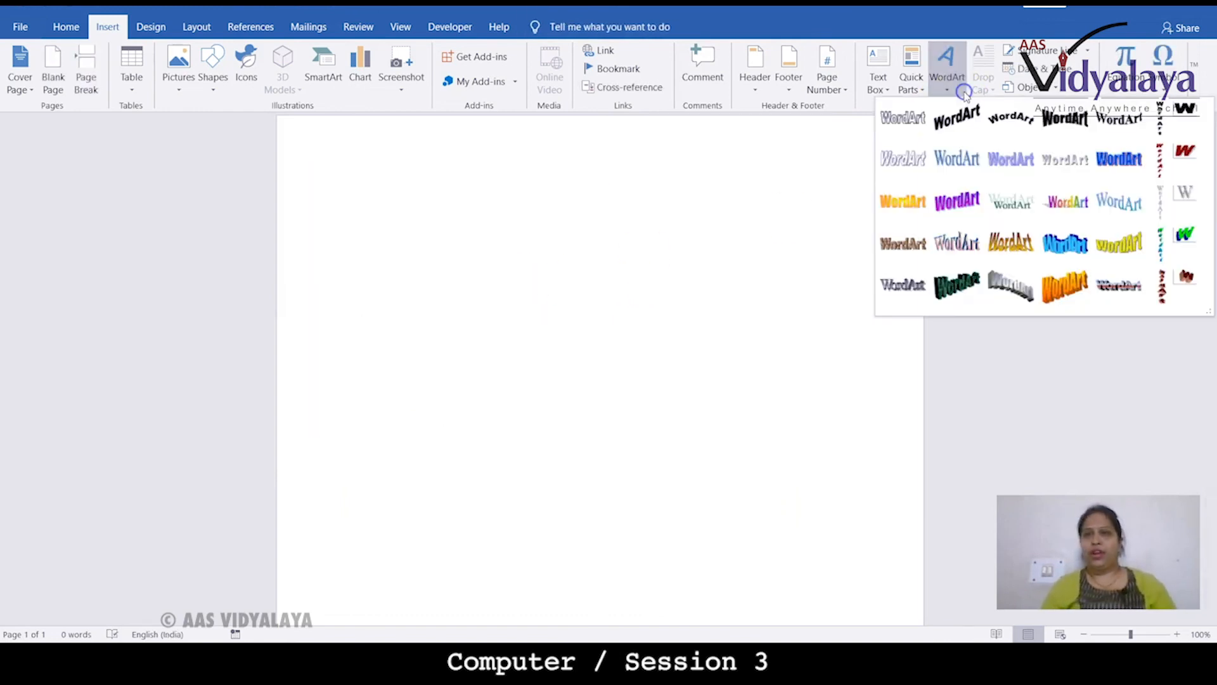
{"action": "left_click", "coordinate": [956, 200]}
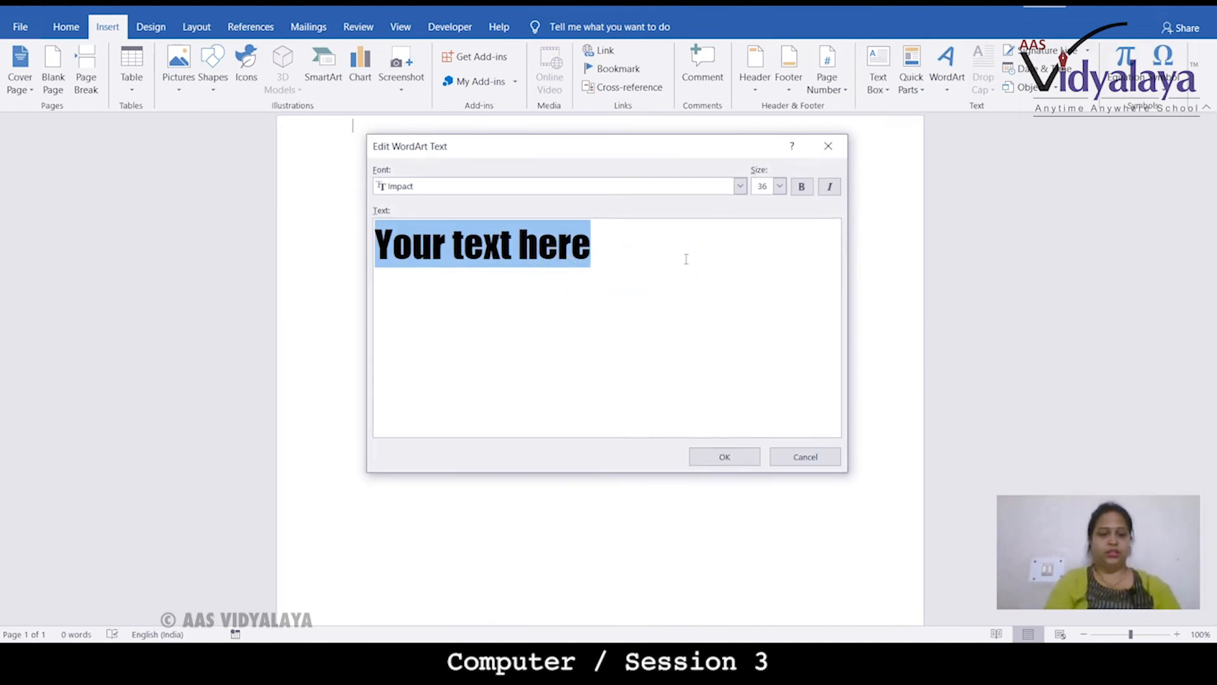
{"action": "type", "text": "AAS VIDYALAYA"}
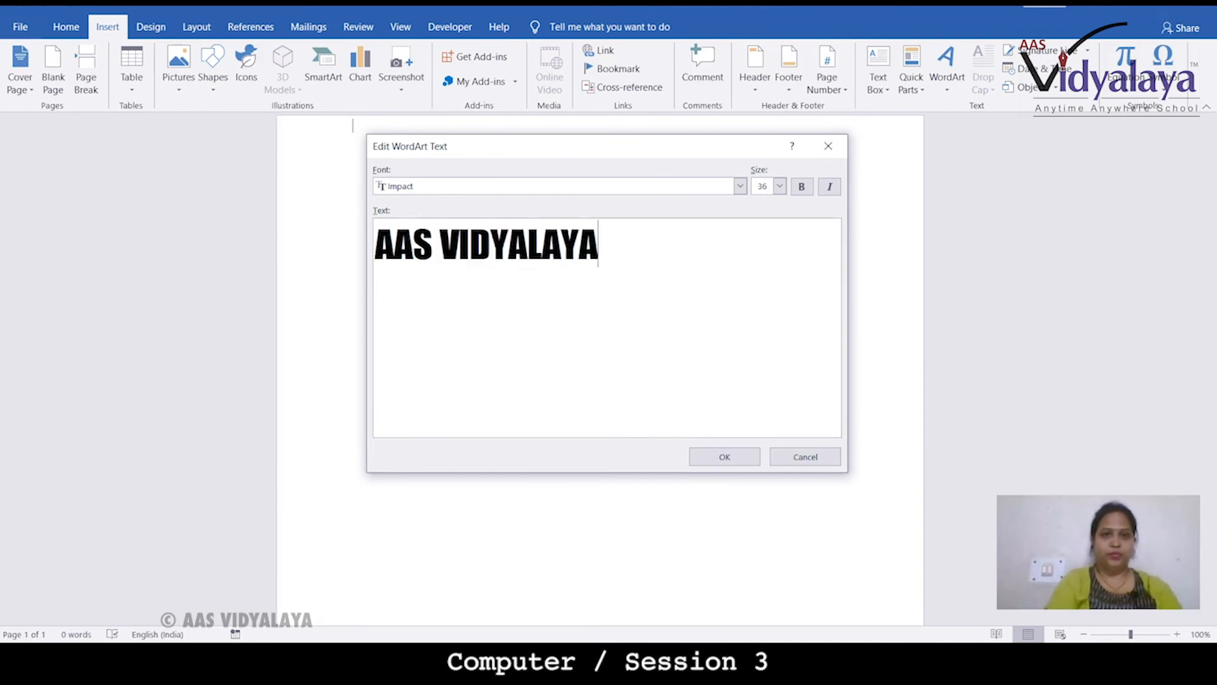
{"action": "left_click", "coordinate": [731, 454]}
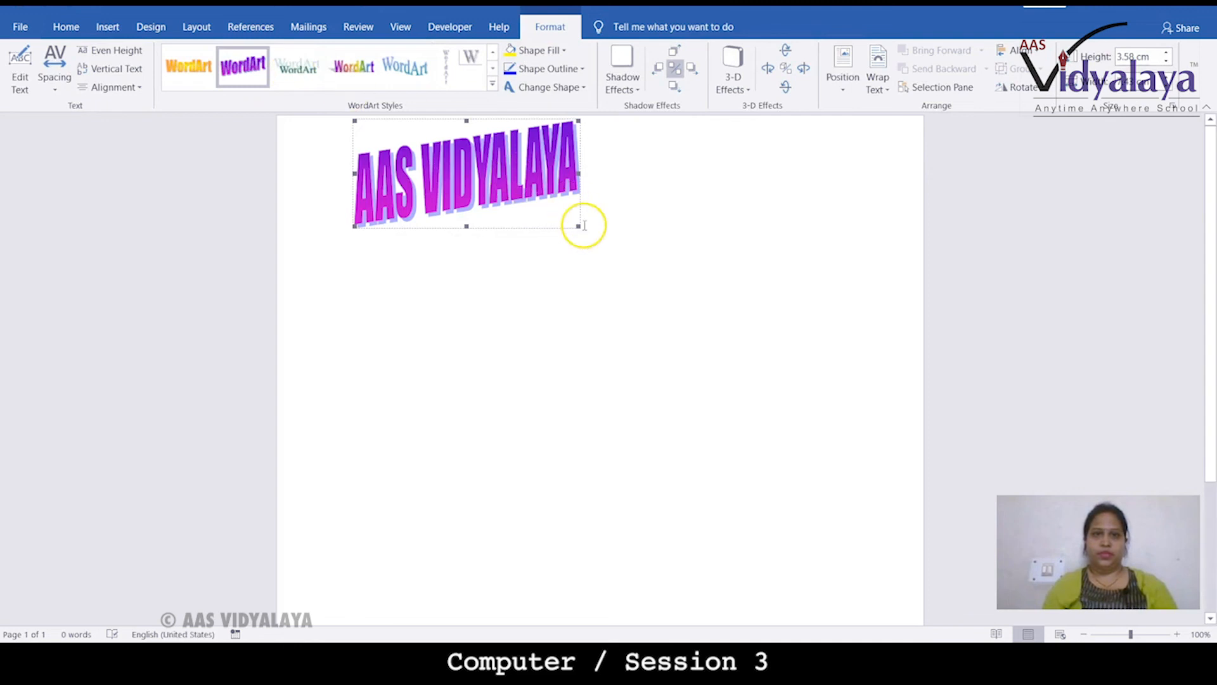
Enlarge the WordArt to about 9.65 cm high, stretching it across the page width
{"action": "left_click_drag", "start_coordinate": [577, 226], "coordinate": [860, 407]}
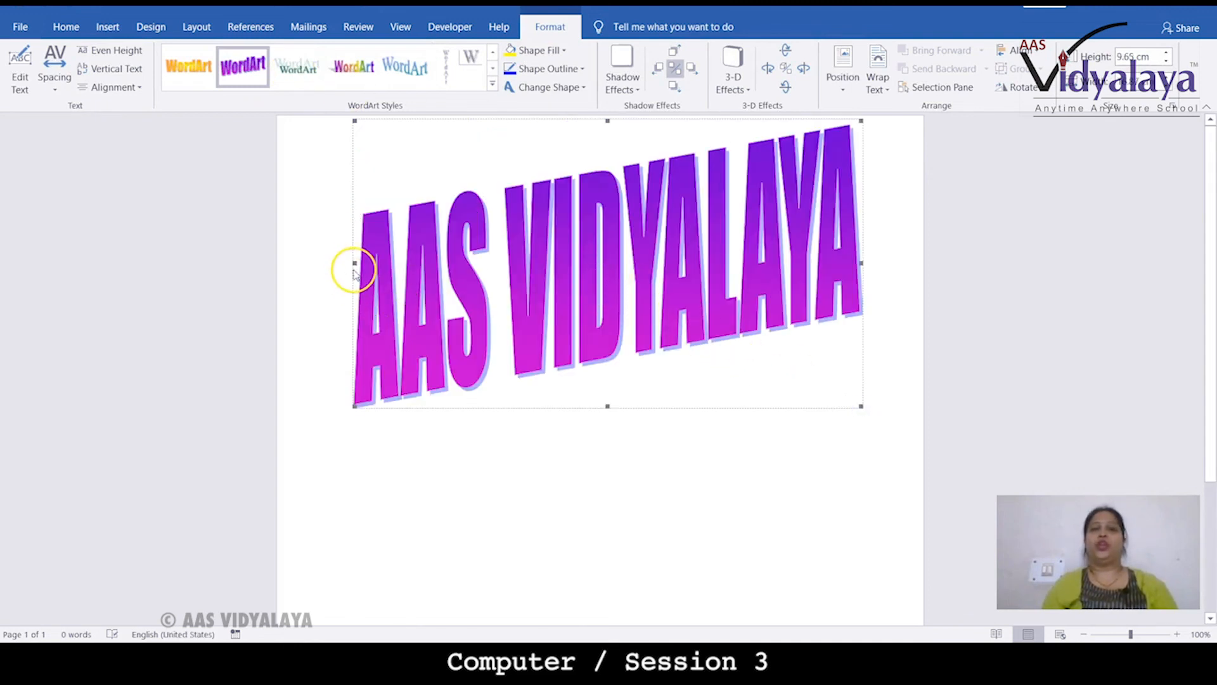
{"action": "left_click_drag", "start_coordinate": [355, 262], "coordinate": [291, 271]}
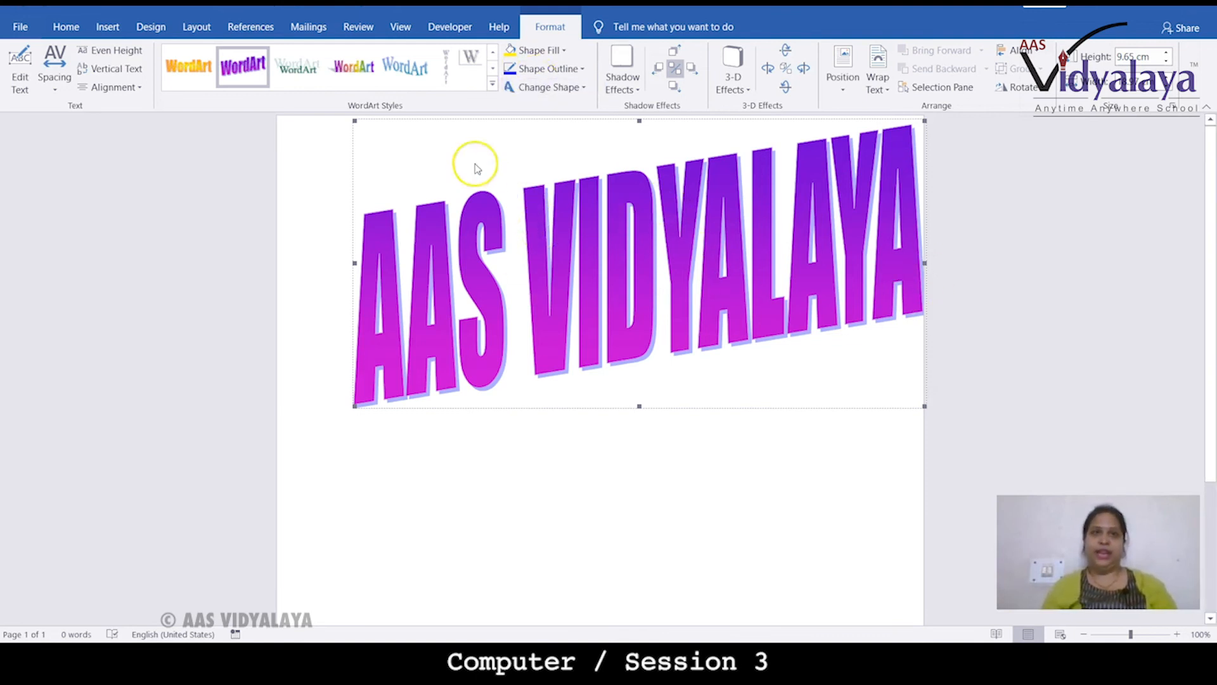
Change the WordArt's position option and move it slightly lower on the page
{"action": "left_click", "coordinate": [396, 72]}
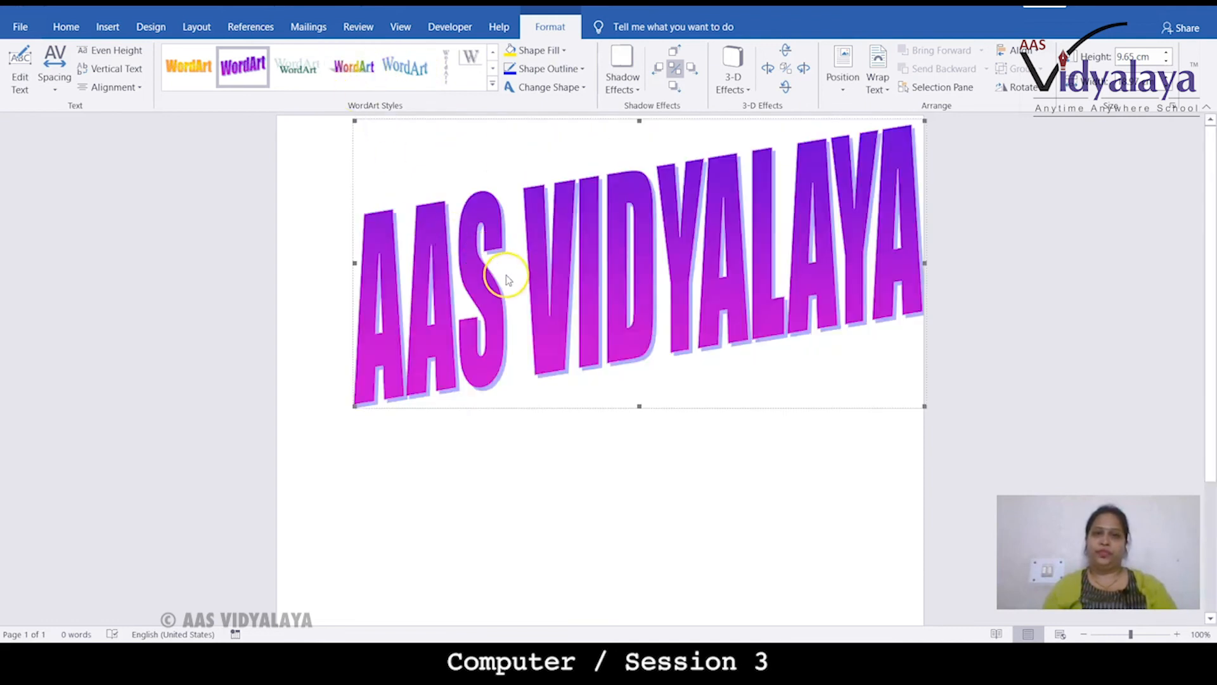
{"action": "right_click", "coordinate": [509, 278]}
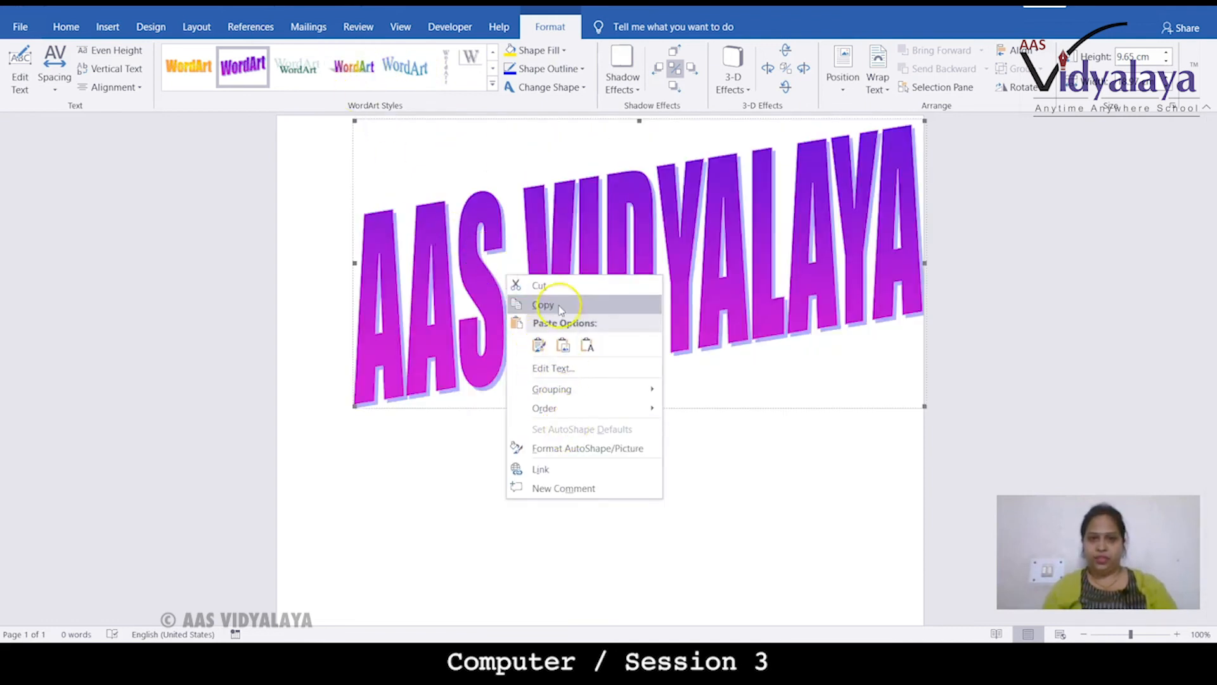
{"action": "left_click", "coordinate": [454, 382]}
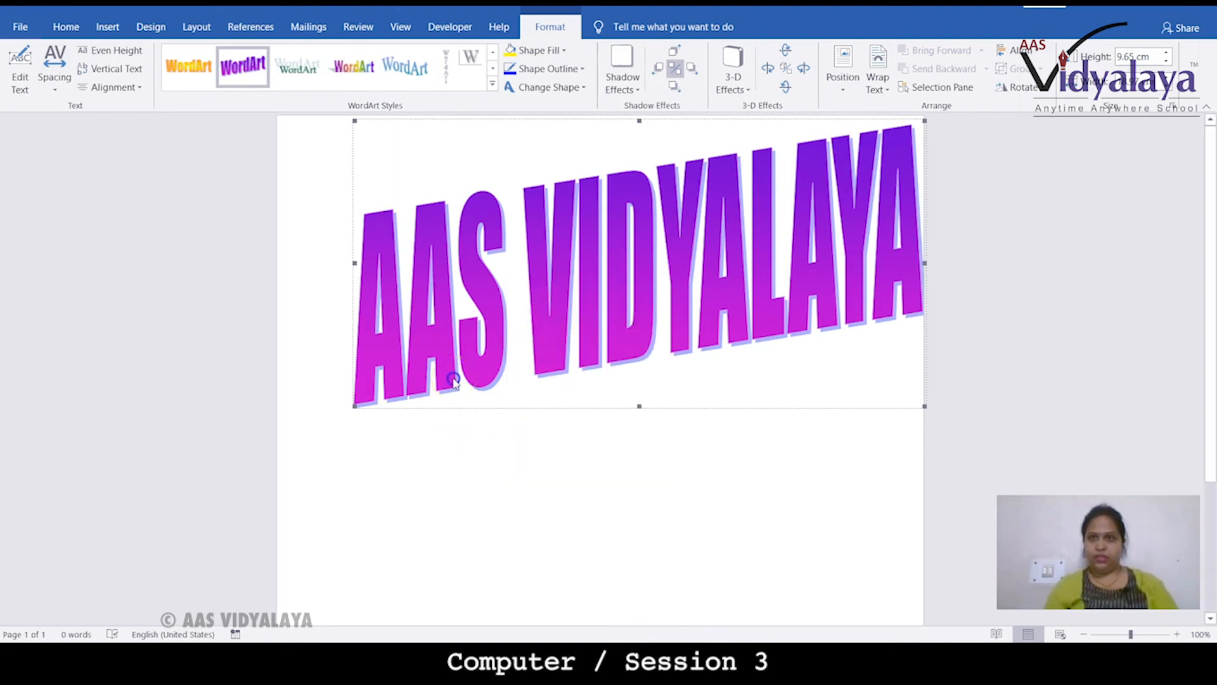
{"action": "left_click", "coordinate": [838, 92]}
{"action": "left_click", "coordinate": [848, 201]}
{"action": "left_click", "coordinate": [848, 200]}
{"action": "left_click_drag", "start_coordinate": [726, 226], "coordinate": [673, 284]}
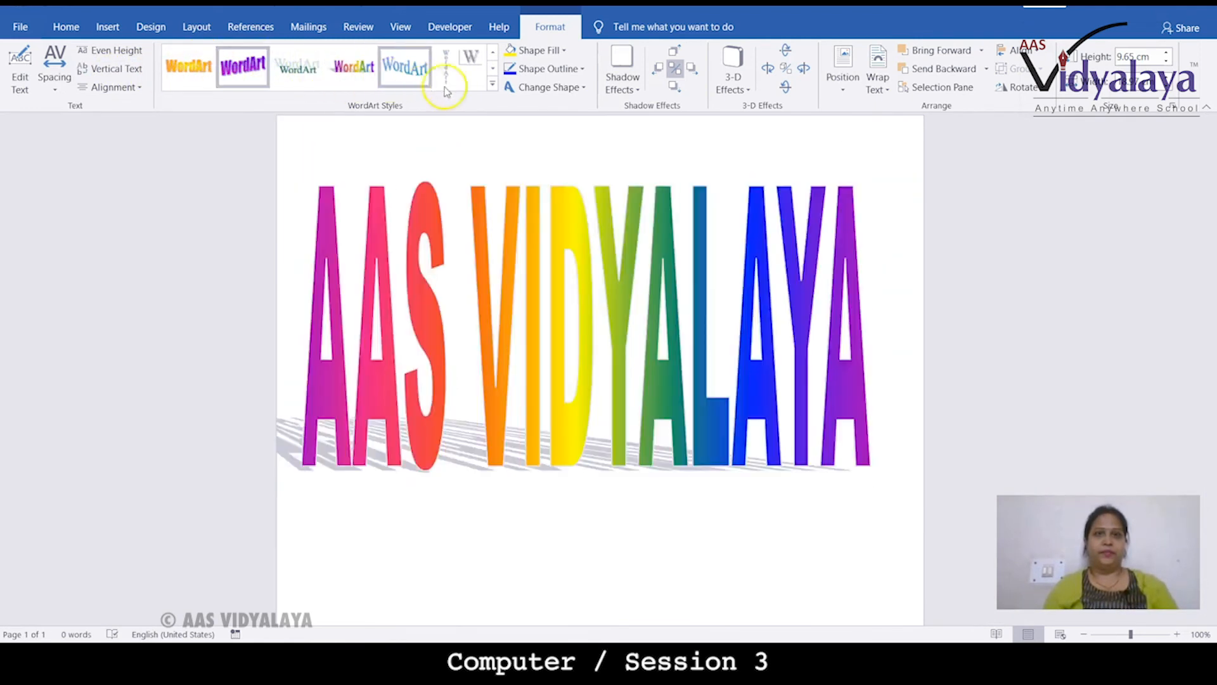
Apply the yellow patterned WordArt style, then change its shape fill to the light blue standard colour
{"action": "left_click", "coordinate": [493, 84]}
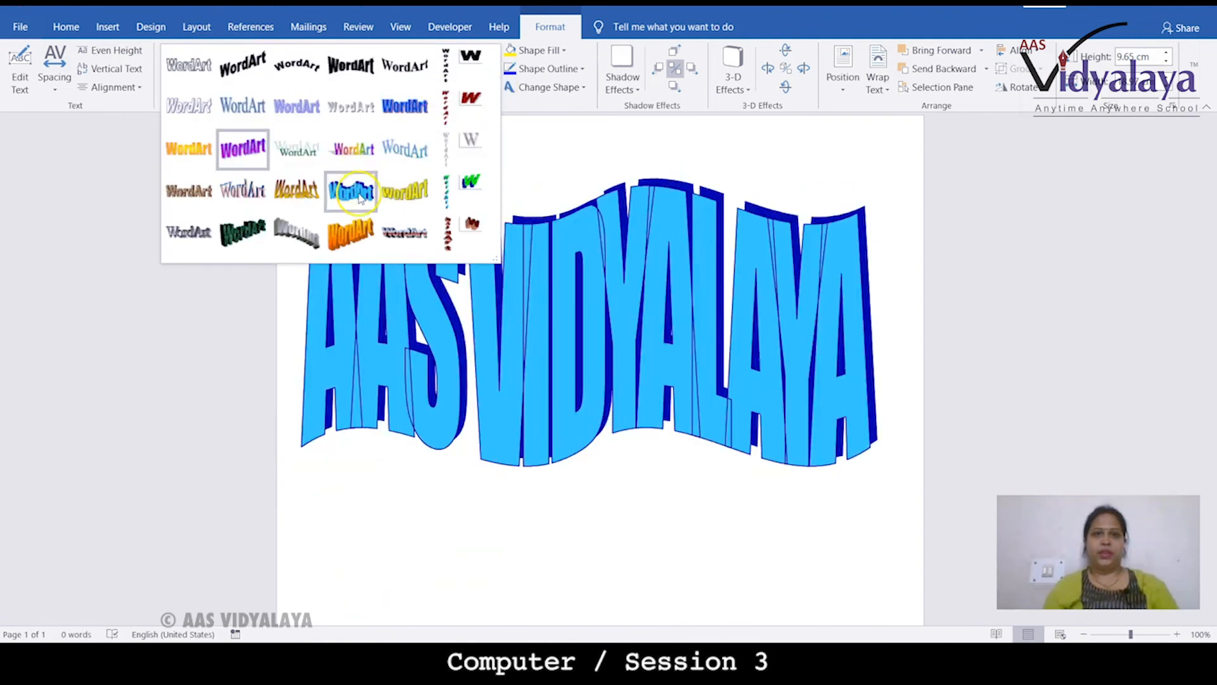
{"action": "left_click", "coordinate": [400, 208]}
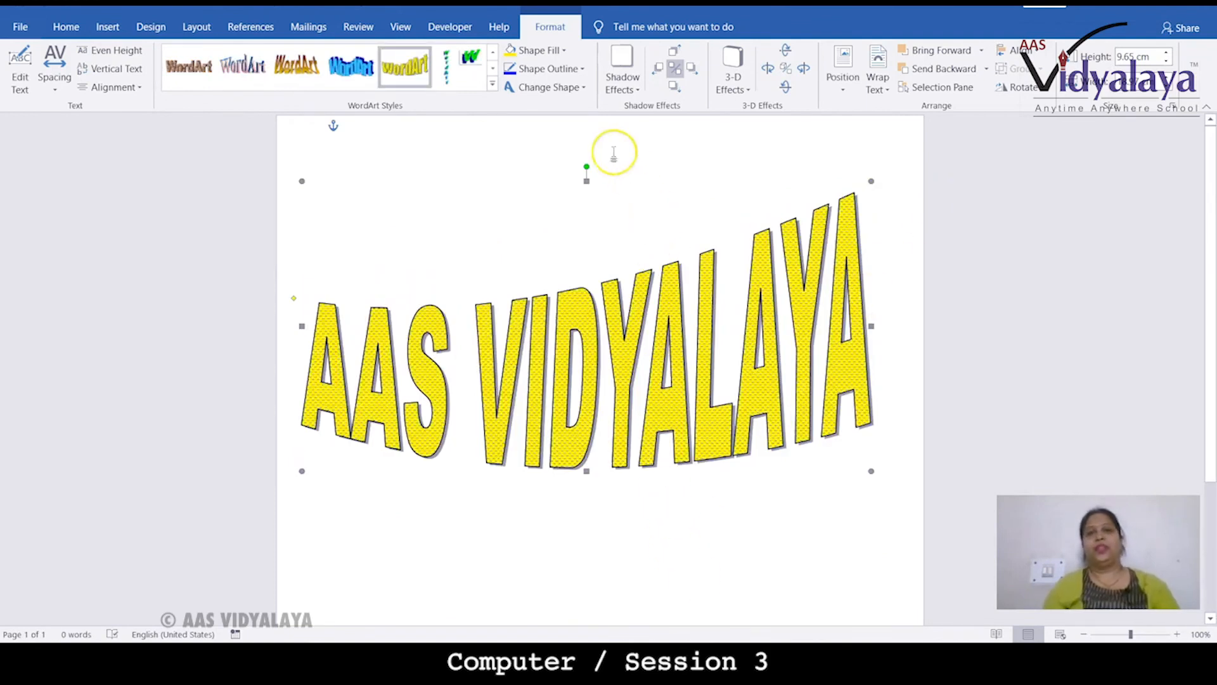
{"action": "left_click", "coordinate": [555, 52]}
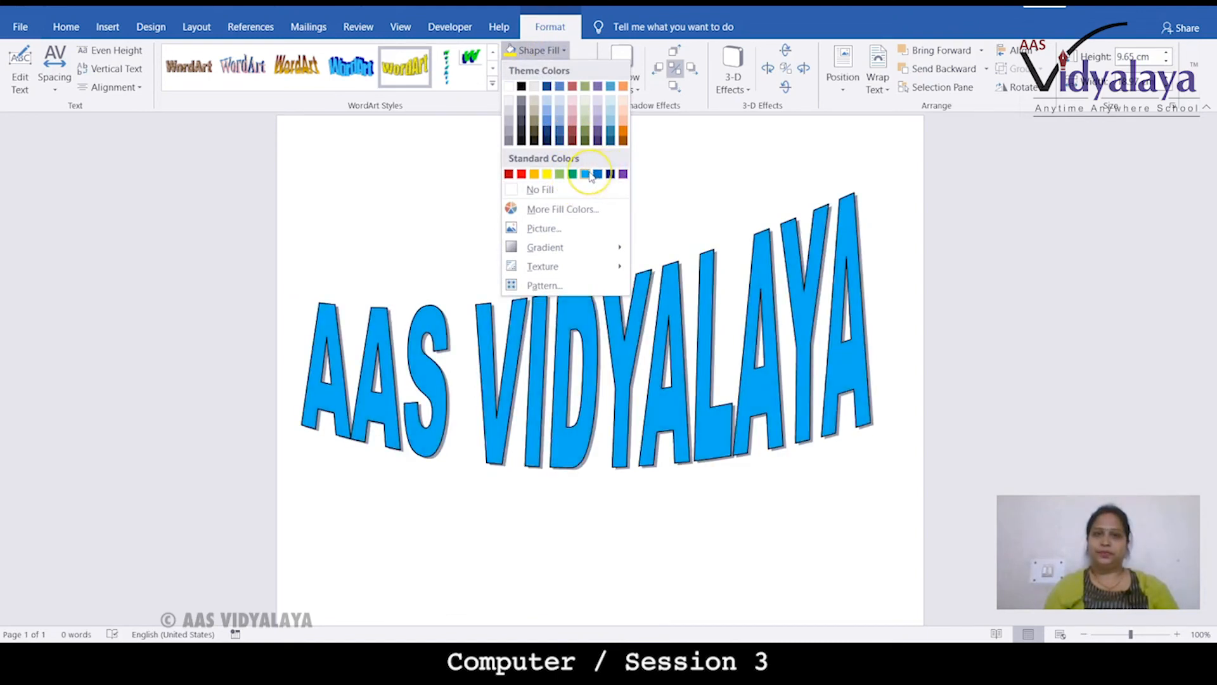
{"action": "left_click", "coordinate": [589, 173]}
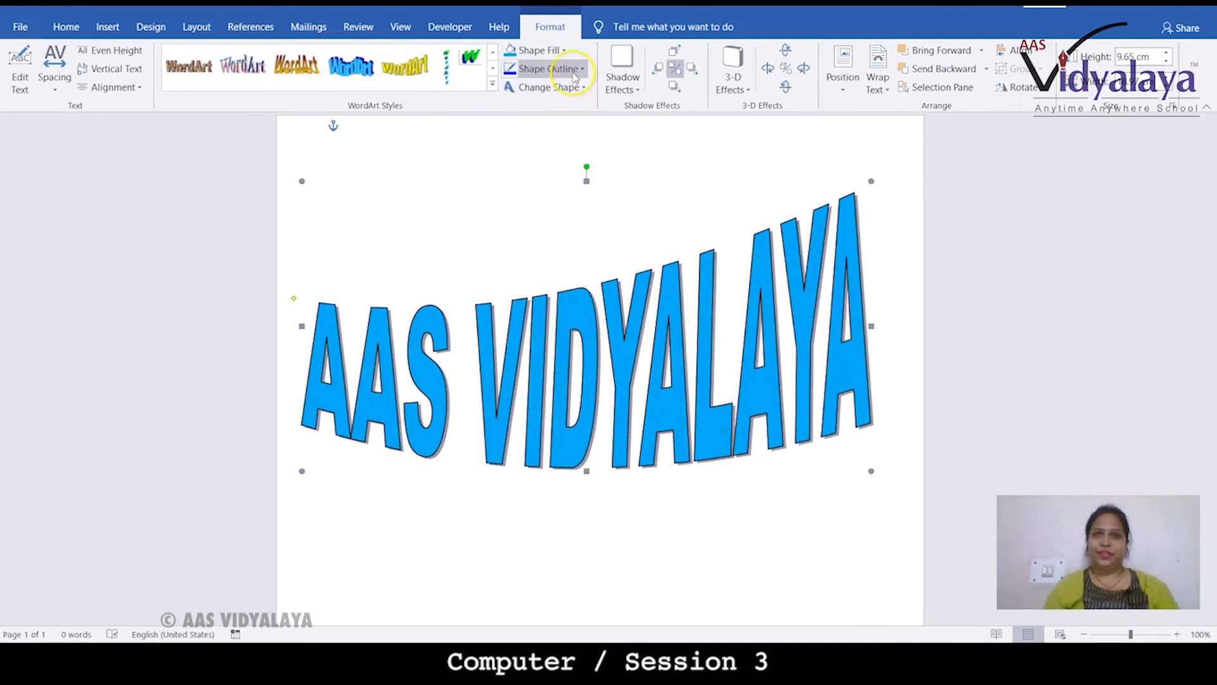
Give the WordArt a black outline with a 2¼ pt weight
{"action": "left_click", "coordinate": [549, 69]}
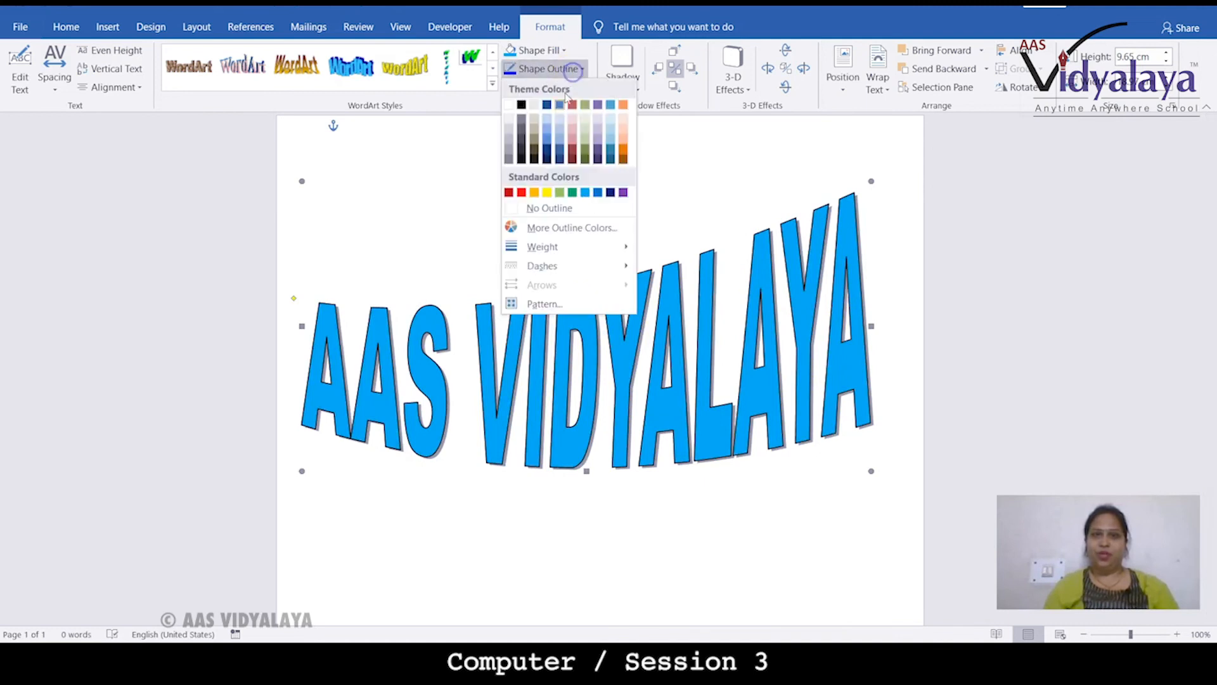
{"action": "left_click", "coordinate": [521, 106]}
{"action": "left_click", "coordinate": [547, 68]}
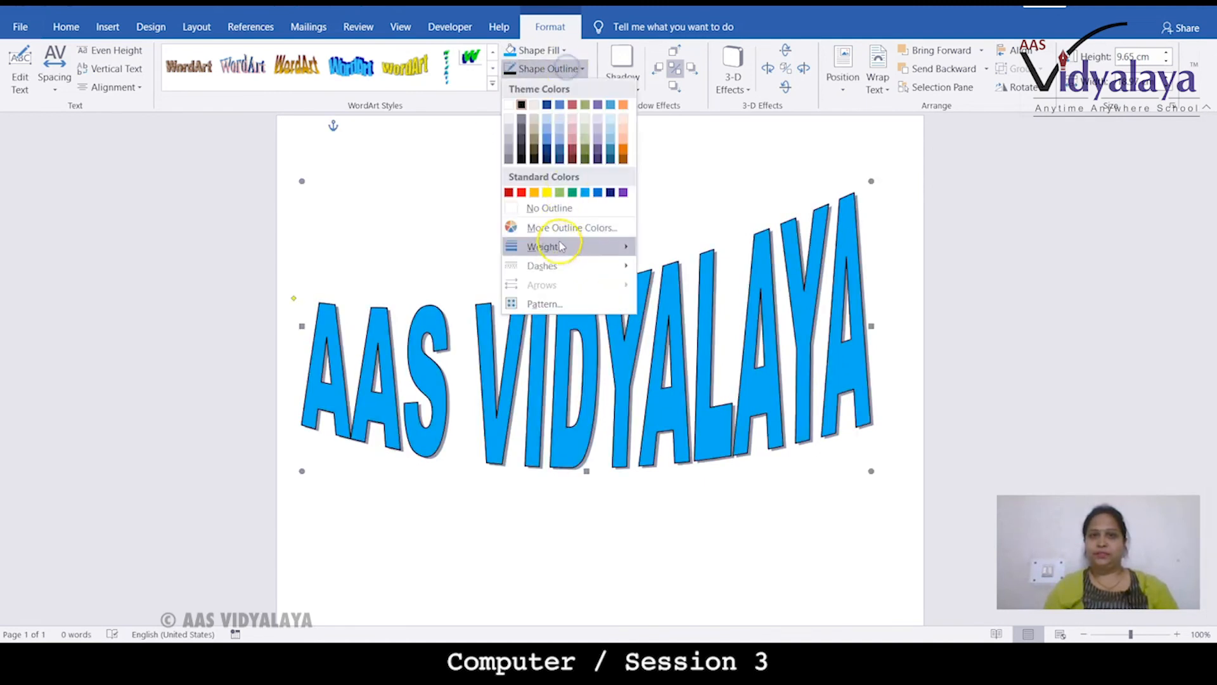
{"action": "mouse_move", "coordinate": [560, 246]}
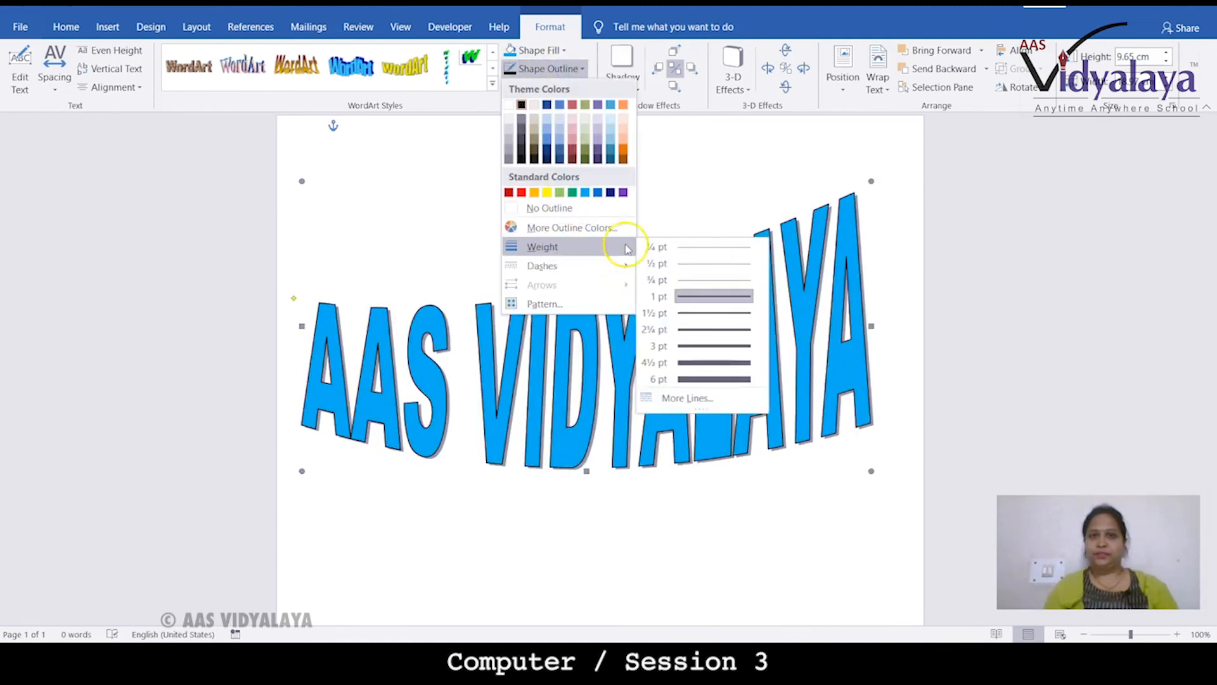
{"action": "left_click", "coordinate": [695, 330]}
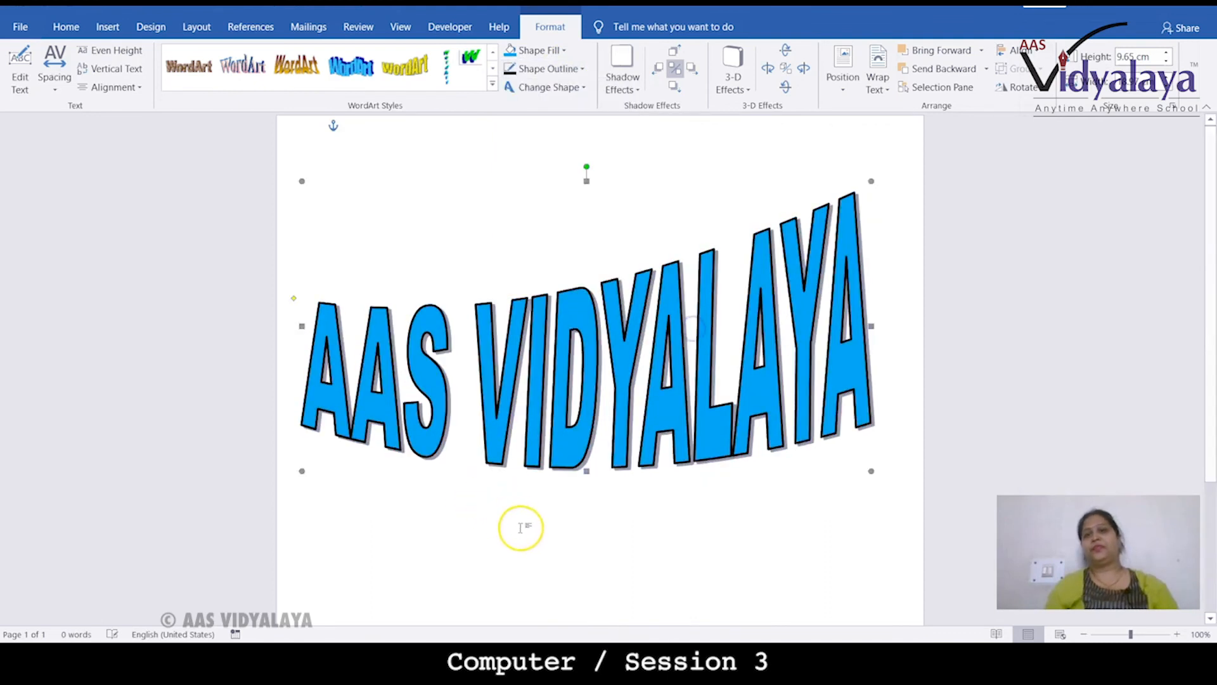
{"action": "left_click", "coordinate": [712, 524]}
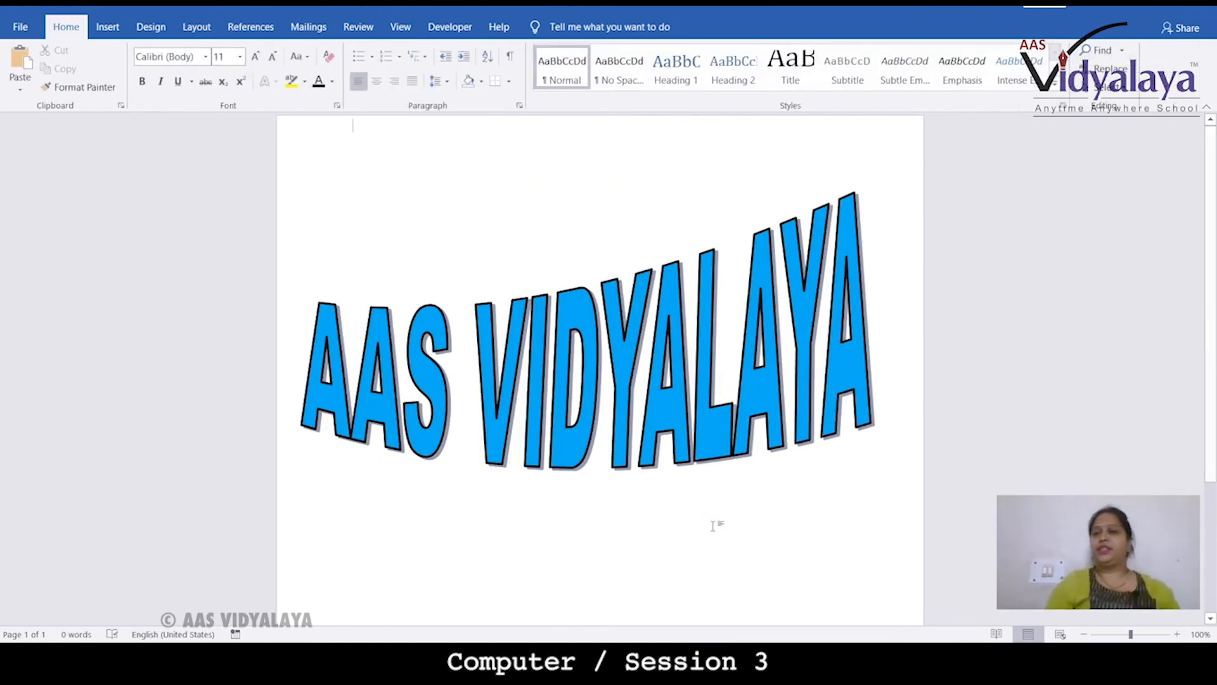
Insert the built-in Area of Circle equation at the top of the document
{"action": "left_click", "coordinate": [107, 26]}
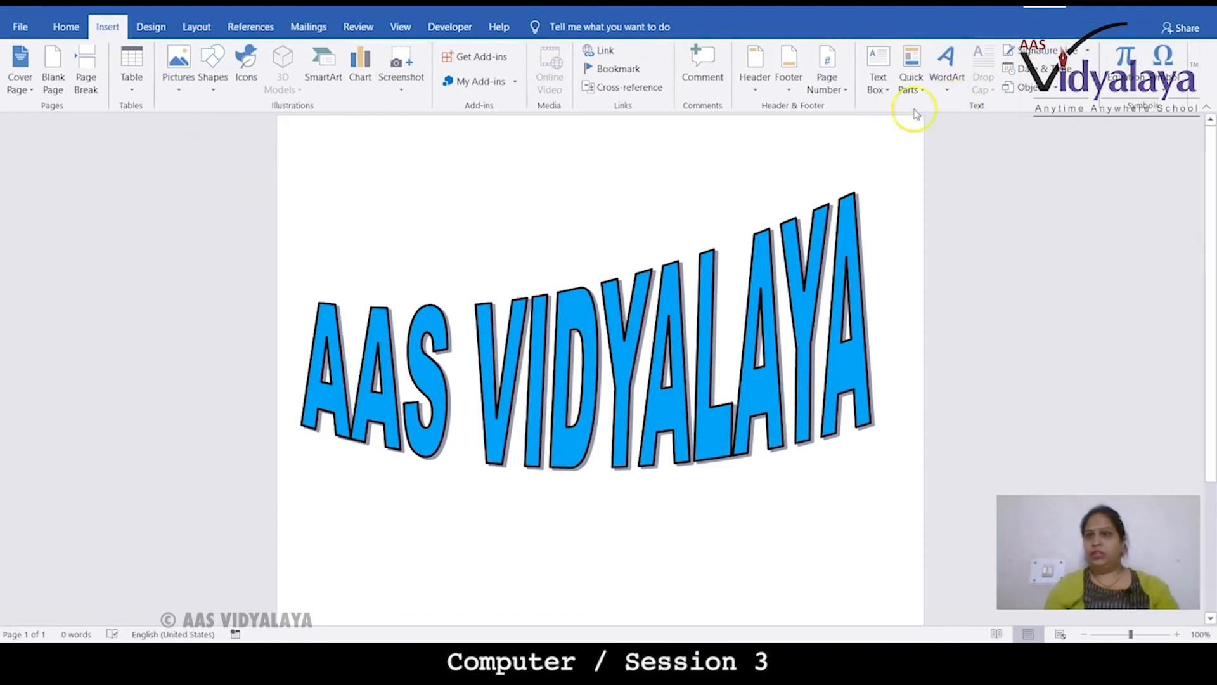
{"action": "scroll", "coordinate": [818, 184], "scroll_direction": "down", "scroll_amount": 2}
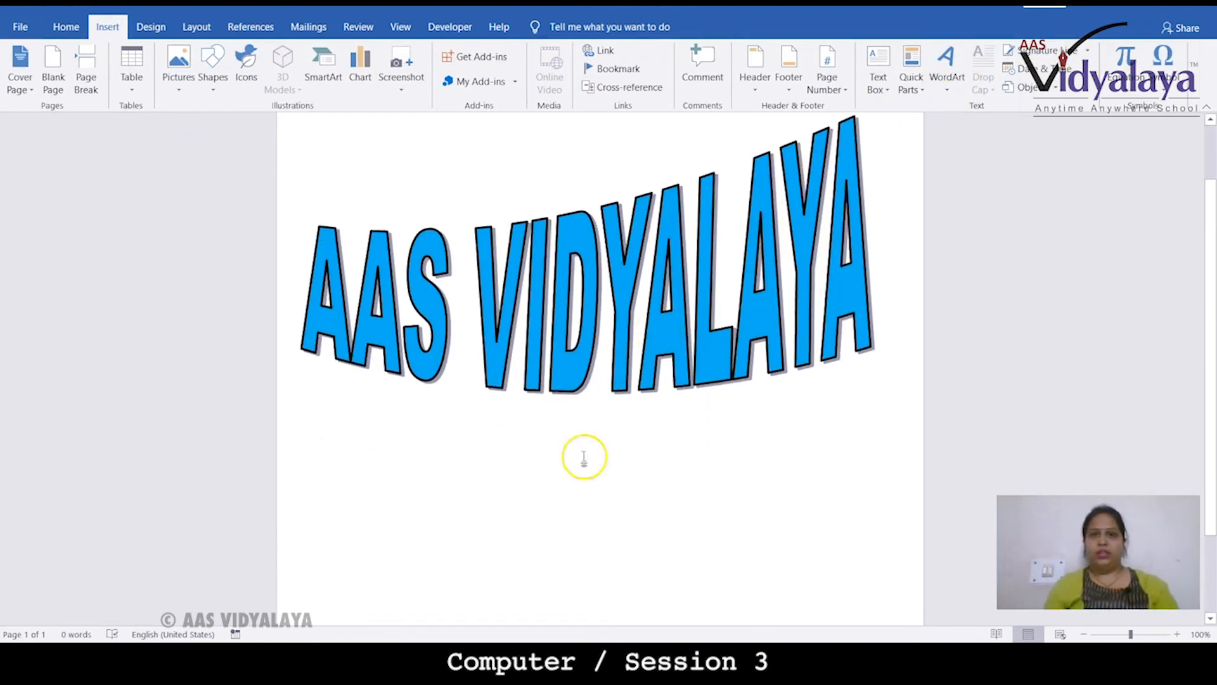
{"action": "left_click", "coordinate": [583, 535]}
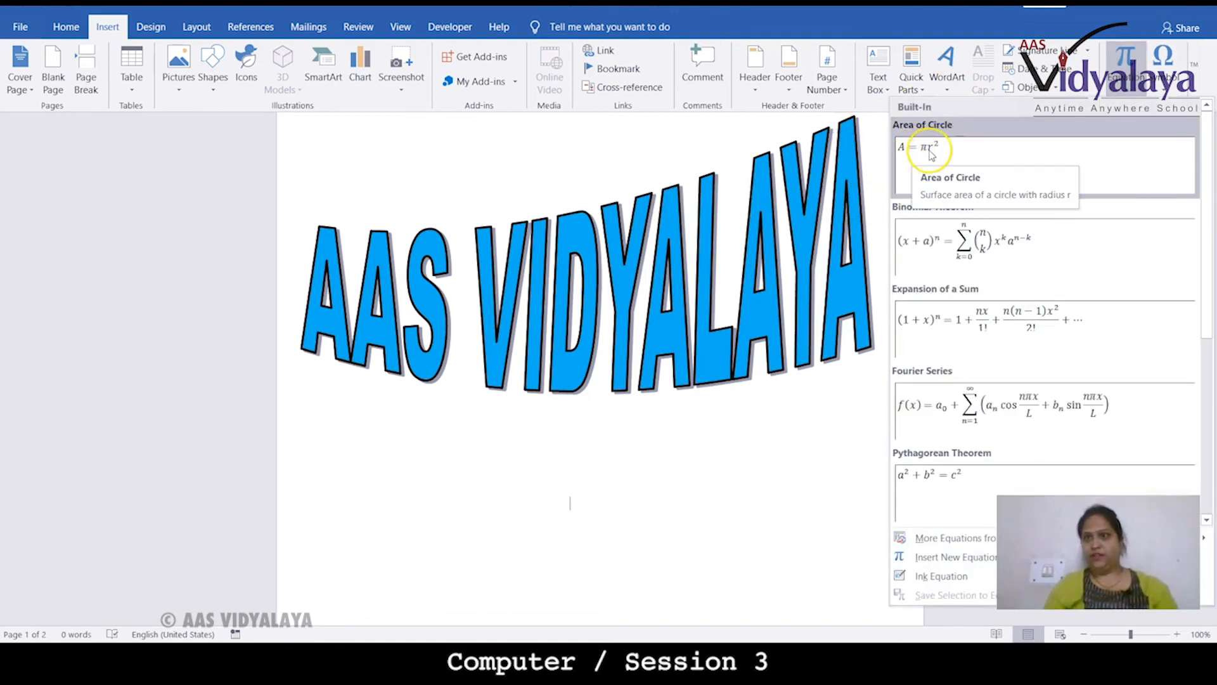
{"action": "left_click", "coordinate": [930, 153]}
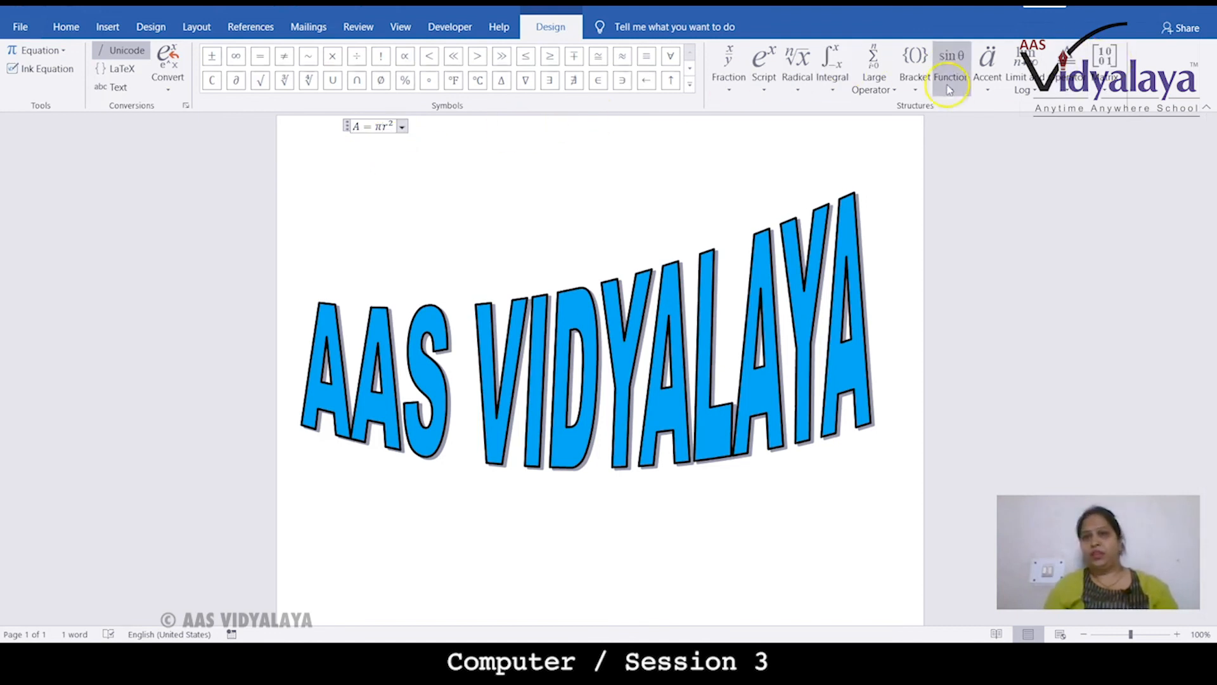
Add a stacked fraction into the Area of Circle equation
{"action": "left_click", "coordinate": [742, 95]}
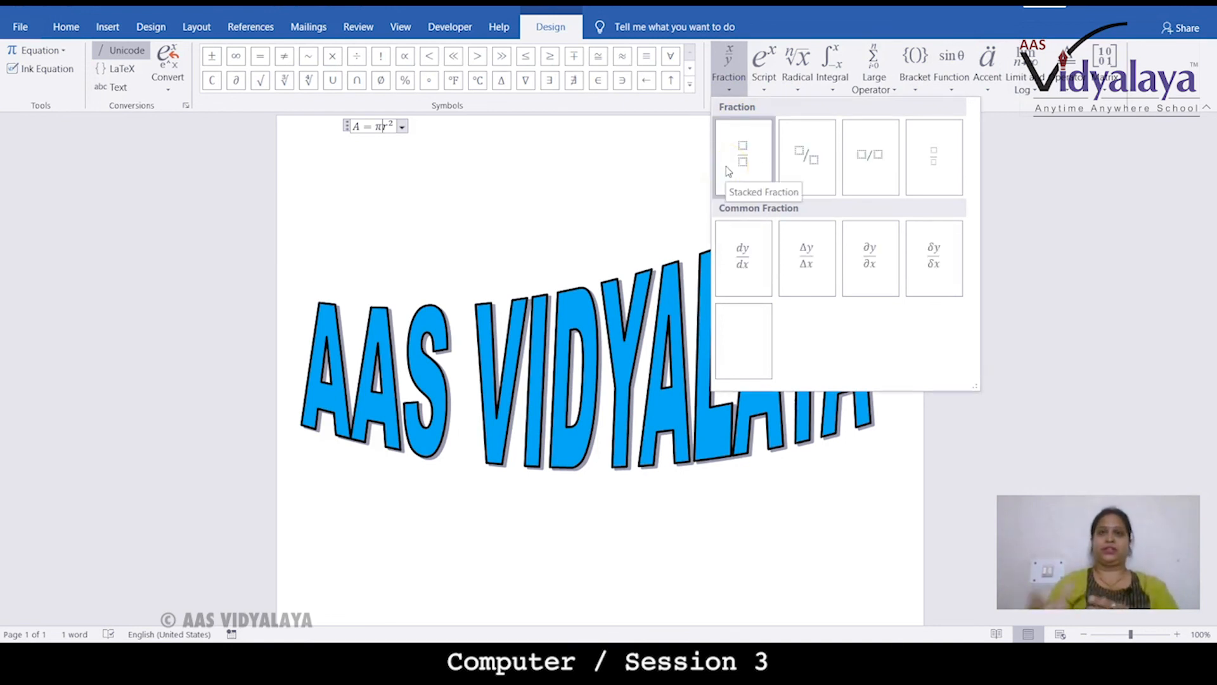
{"action": "left_click", "coordinate": [743, 155]}
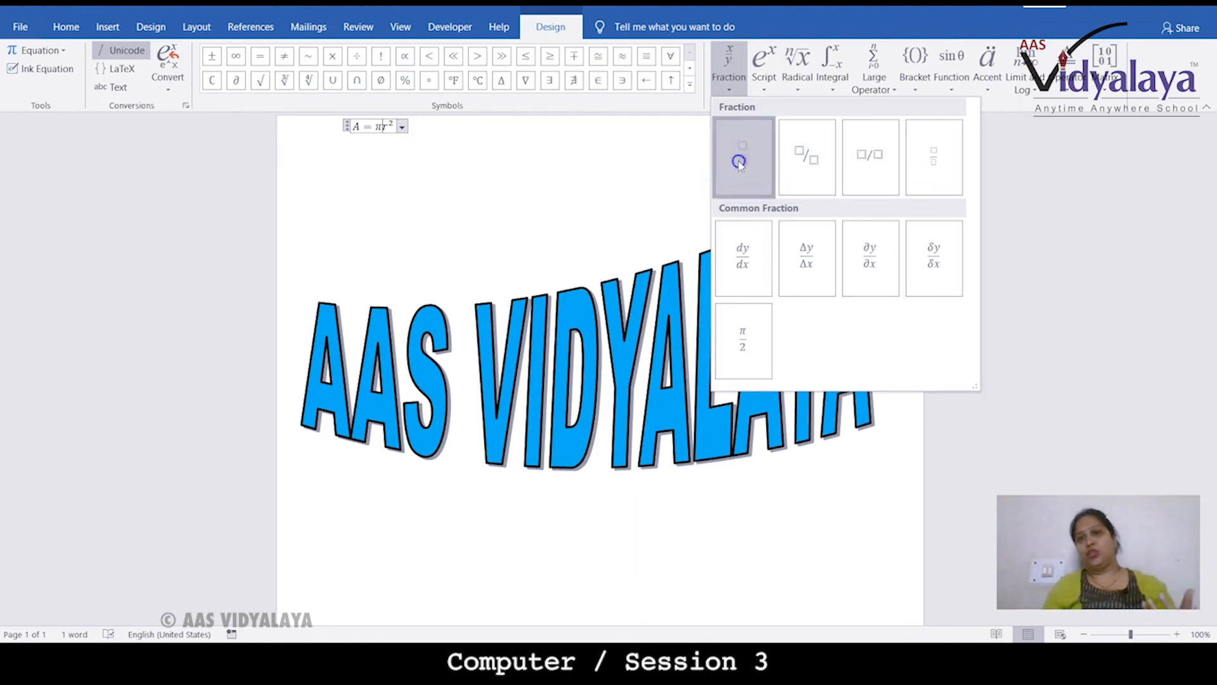
{"action": "left_click", "coordinate": [443, 180]}
Insert a new blank equation below the WordArt
{"action": "scroll", "coordinate": [421, 283], "scroll_direction": "down", "scroll_amount": 4}
{"action": "left_click", "coordinate": [413, 478]}
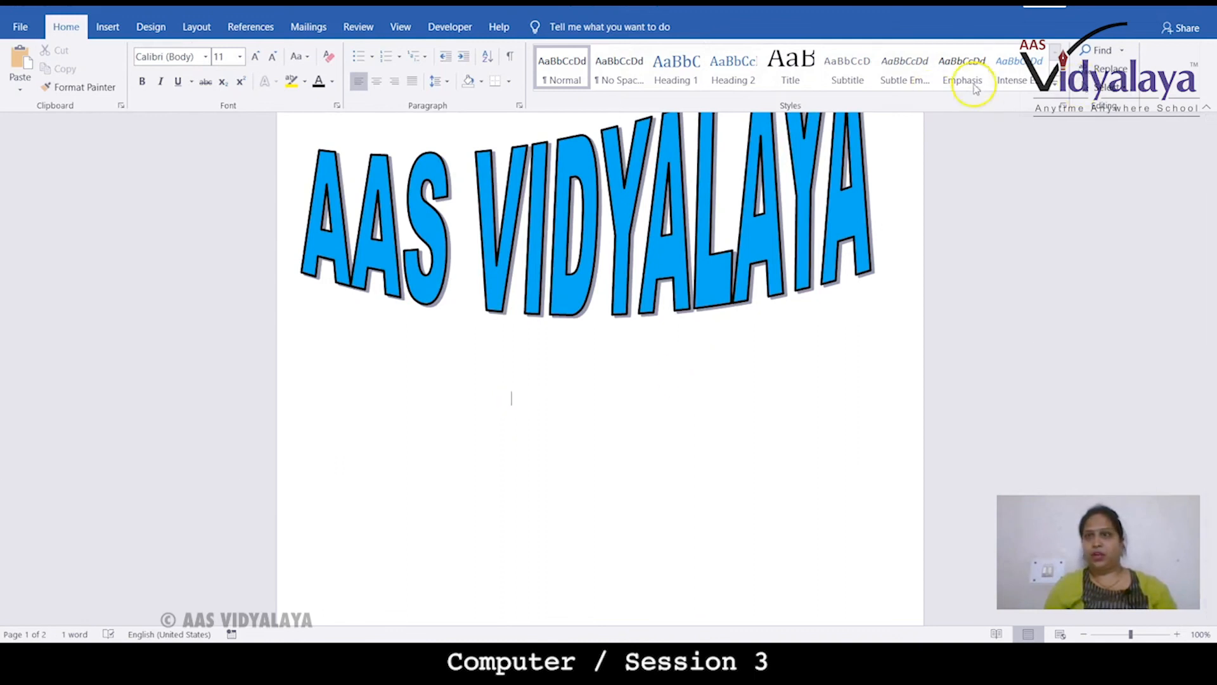
{"action": "left_click", "coordinate": [107, 27]}
{"action": "left_click", "coordinate": [1119, 61]}
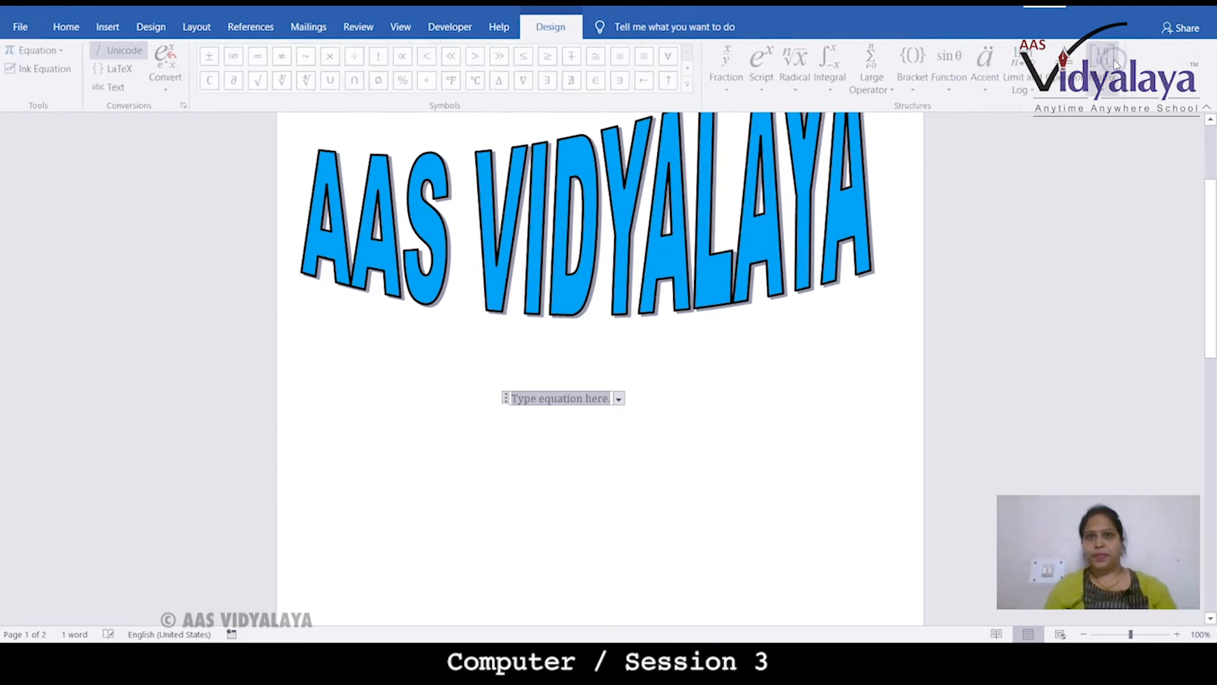
Insert a stacked fraction into the new equation and select the equation
{"action": "left_click", "coordinate": [718, 89]}
{"action": "left_click", "coordinate": [742, 125]}
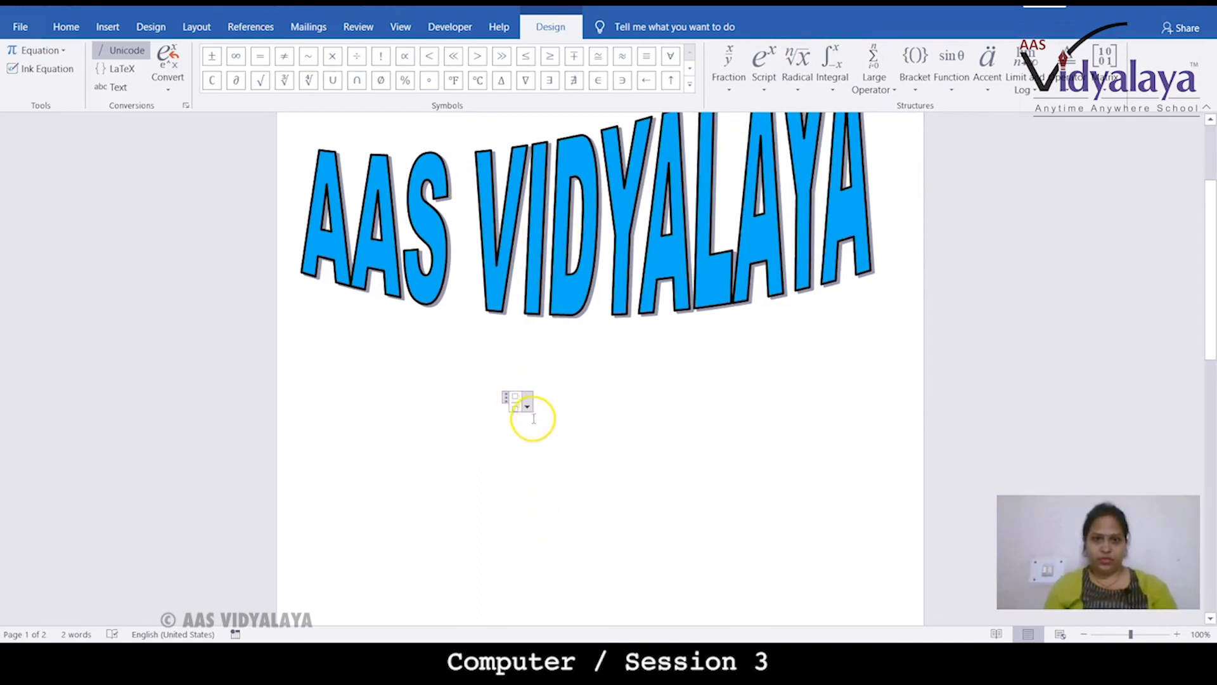
{"action": "left_click", "coordinate": [506, 398]}
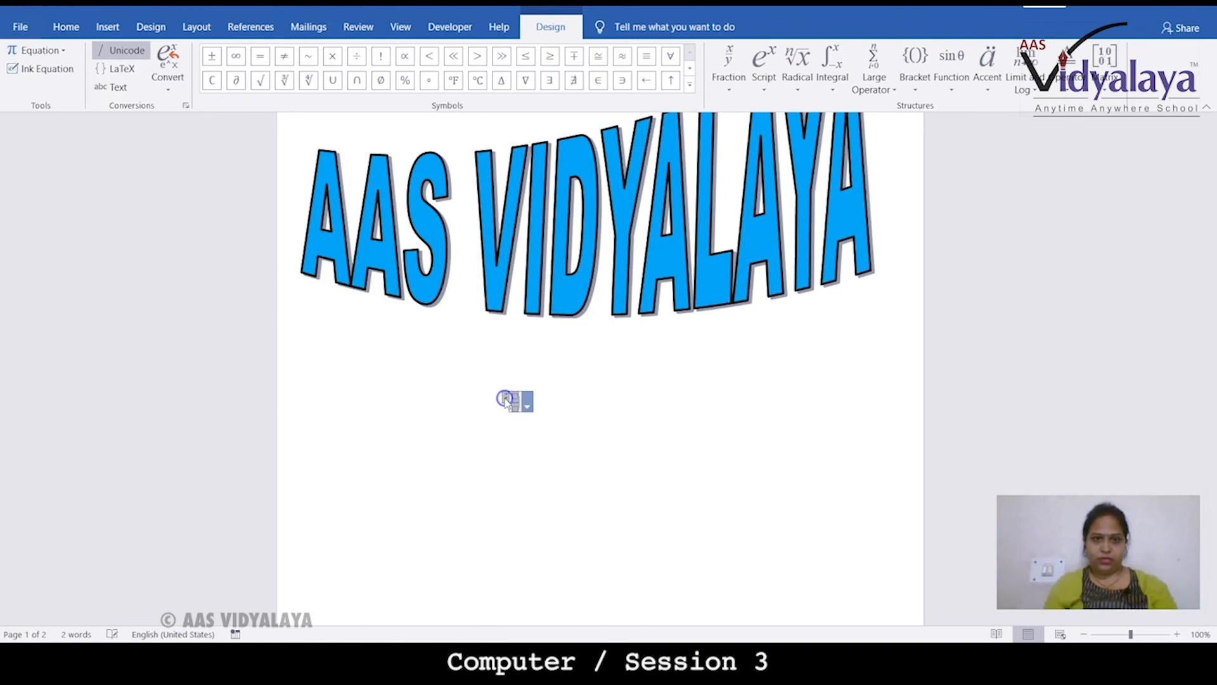
Enter 2 as the numerator and 3 as the denominator of the new fraction
{"action": "left_click", "coordinate": [515, 395]}
{"action": "type", "text": "2"}
{"action": "left_click", "coordinate": [513, 403]}
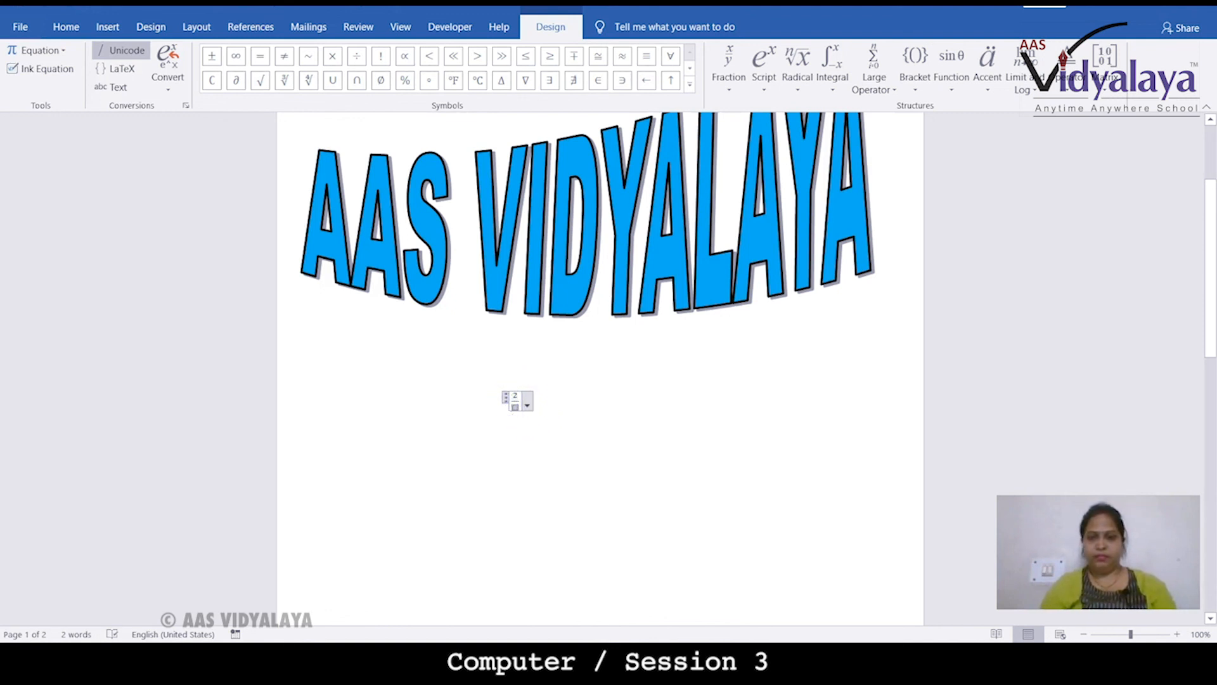
{"action": "type", "text": "3"}
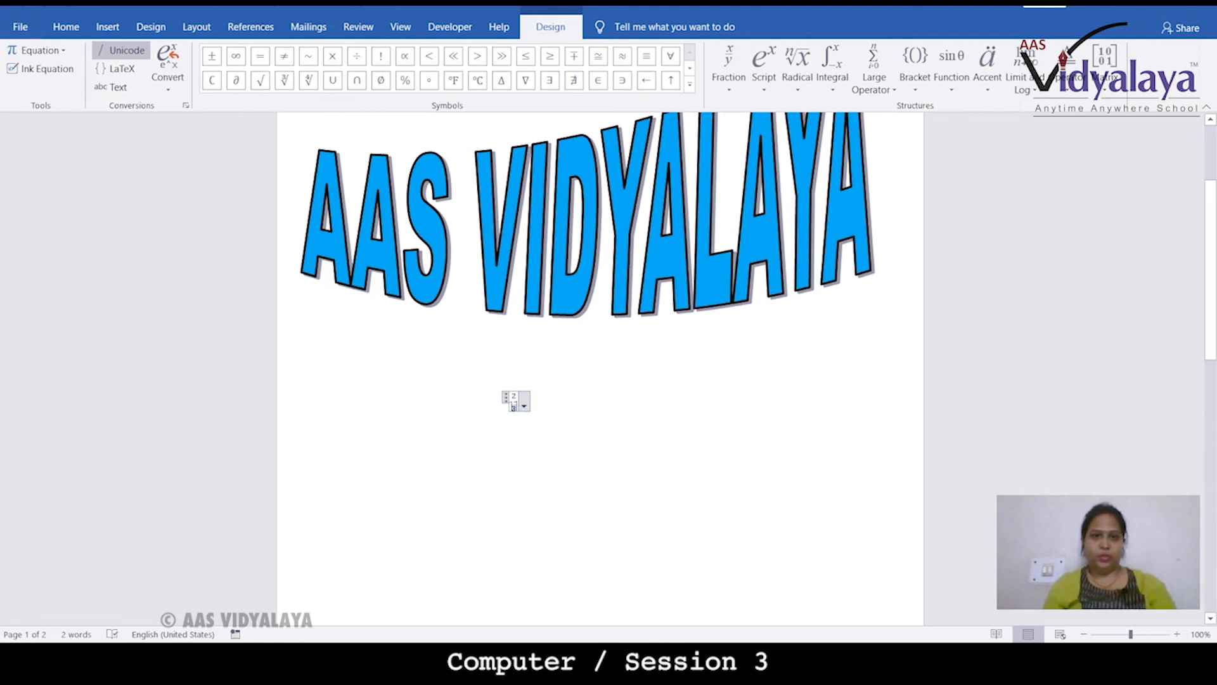
Select the fraction equation and repeatedly increase its font size to enlarge it
{"action": "left_click", "coordinate": [511, 402]}
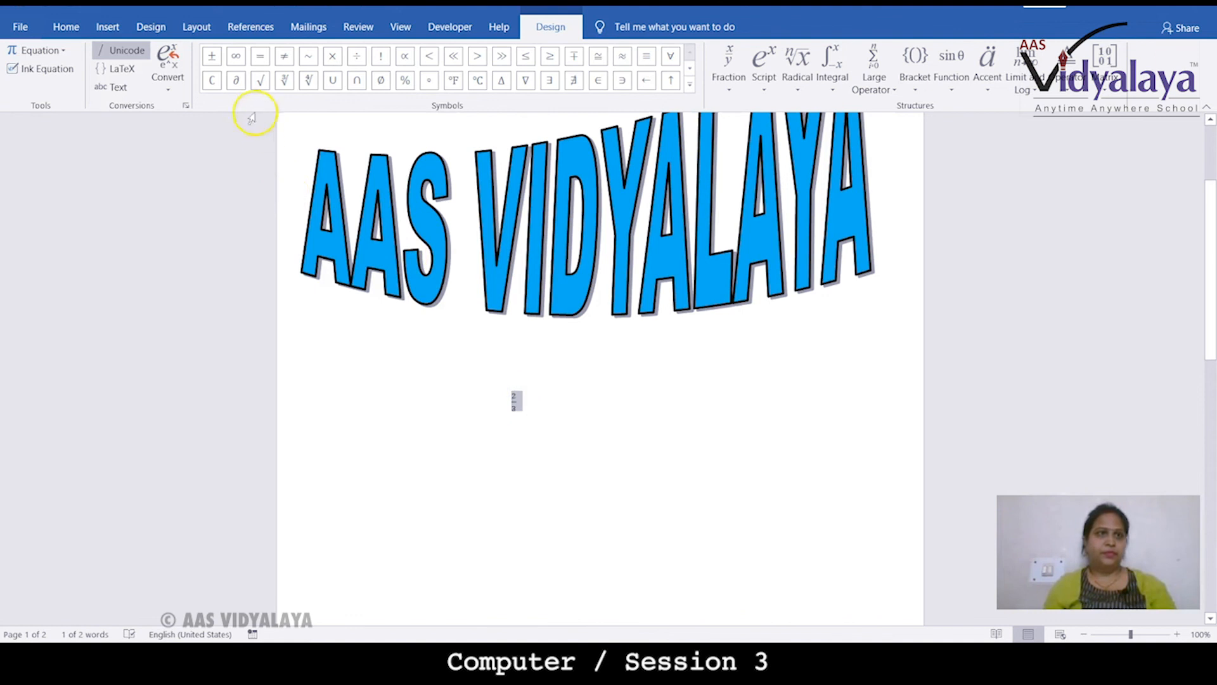
{"action": "left_click", "coordinate": [65, 27]}
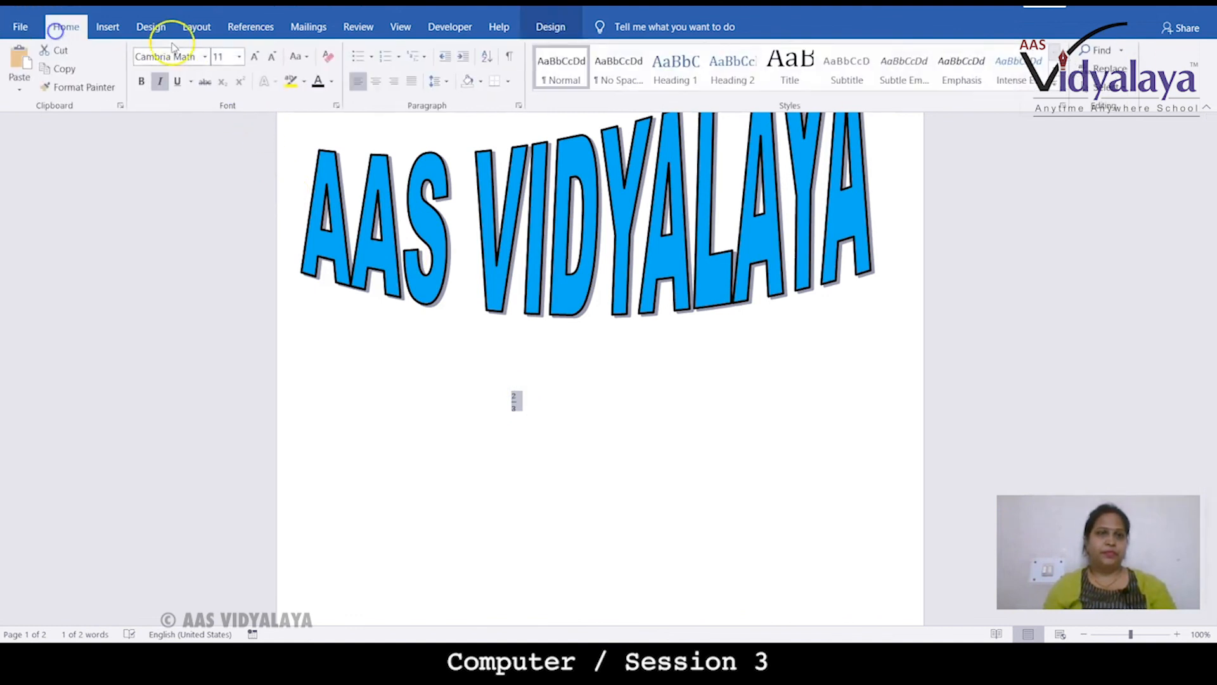
{"action": "left_click", "coordinate": [256, 58]}
{"action": "left_click", "coordinate": [256, 57]}
{"action": "left_click", "coordinate": [257, 57]}
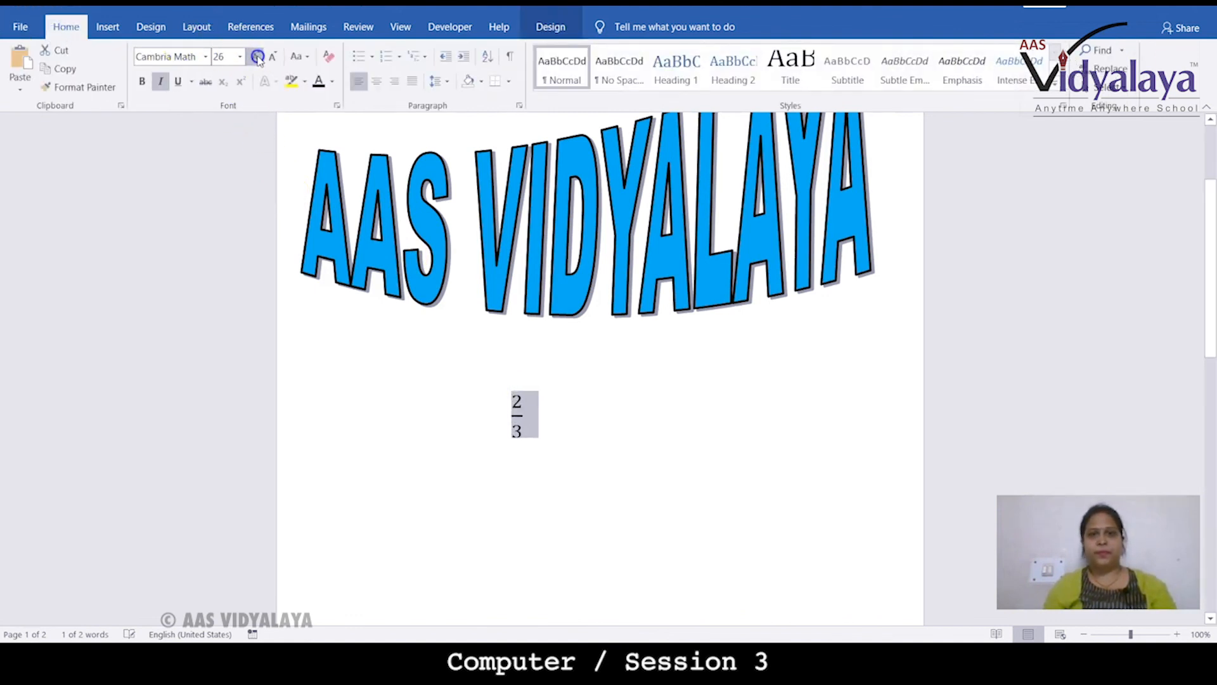
{"action": "left_click", "coordinate": [257, 57]}
{"action": "left_click", "coordinate": [257, 57]}
{"action": "left_click", "coordinate": [676, 417]}
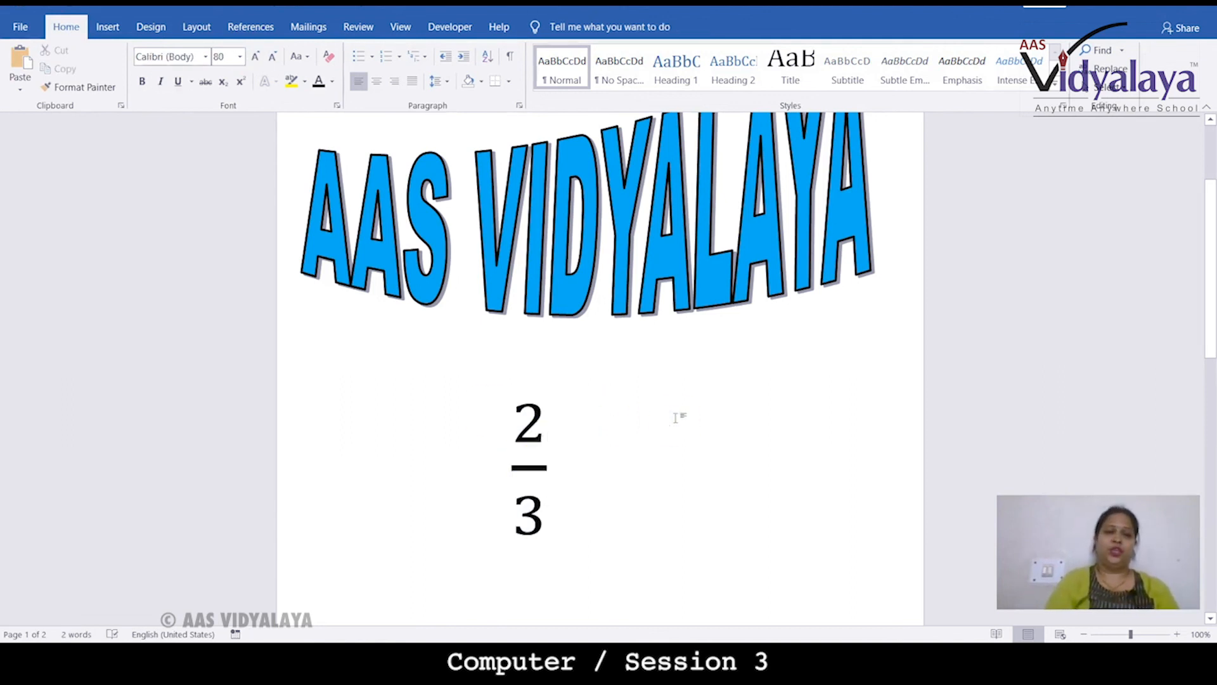
{"action": "left_click", "coordinate": [552, 369]}
{"action": "left_click", "coordinate": [107, 27]}
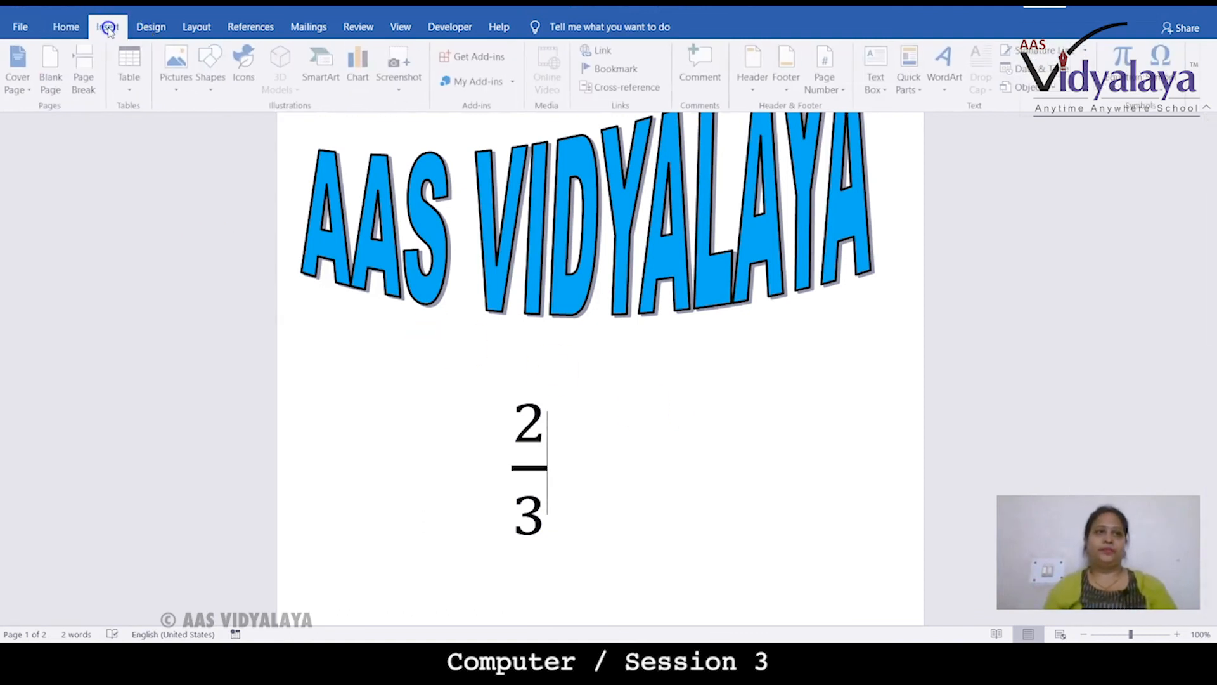